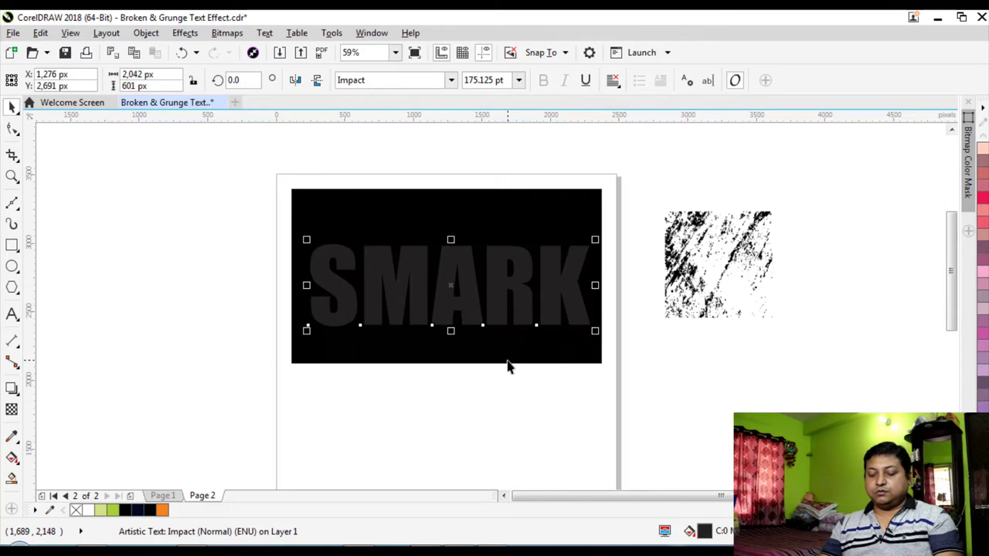
Centre the SMARK text horizontally and vertically on the black rectangle.
{"action": "key", "text": "e"}
{"action": "key", "text": "c"}
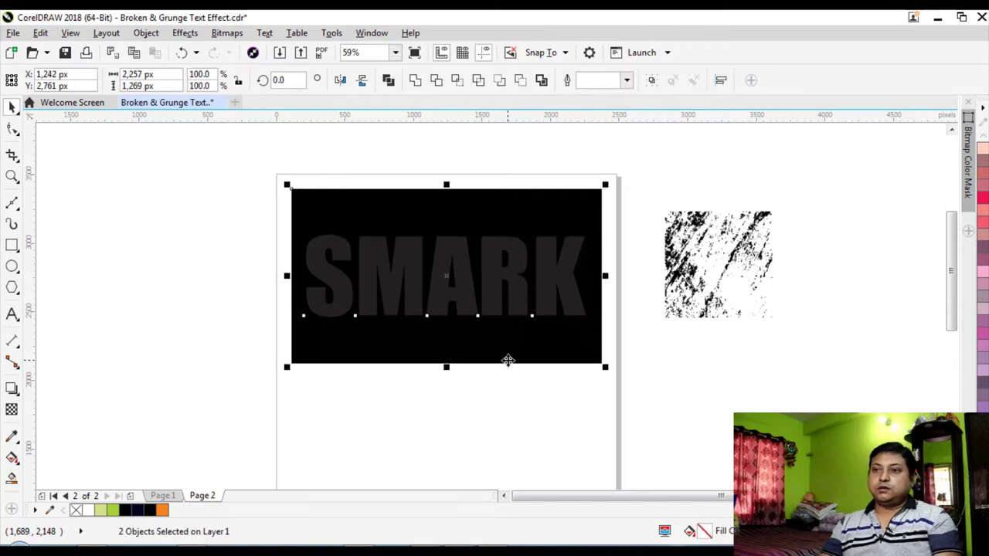
{"action": "left_click", "coordinate": [470, 410]}
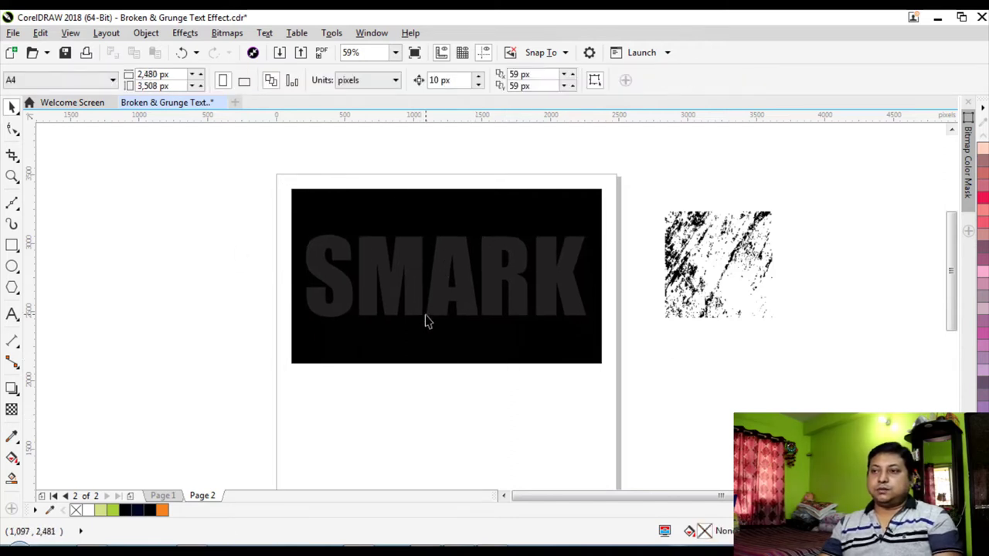
Apply a vertical linear gradient to the SMARK text with Interactive Fill, running from the letters' base to their top.
{"action": "left_click", "coordinate": [445, 319]}
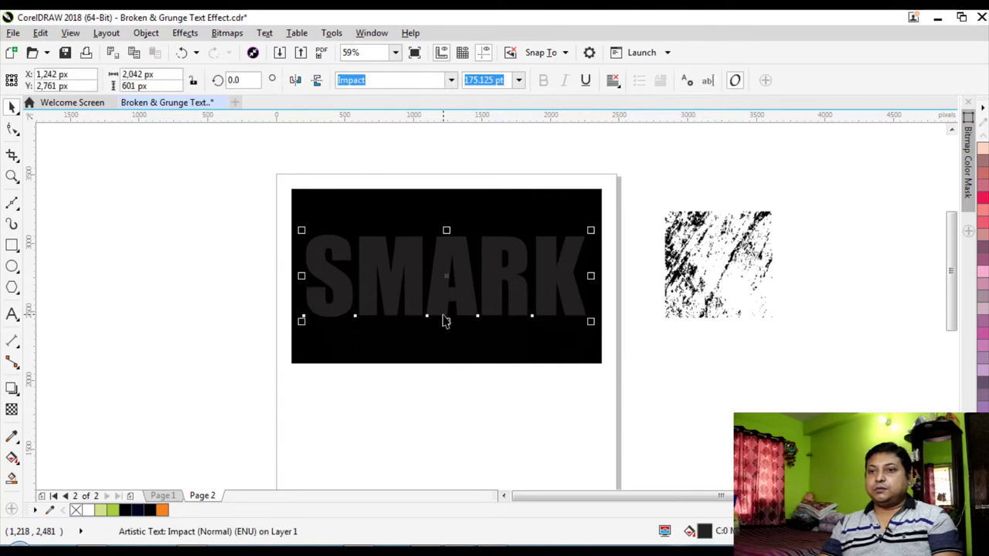
{"action": "left_click", "coordinate": [12, 458]}
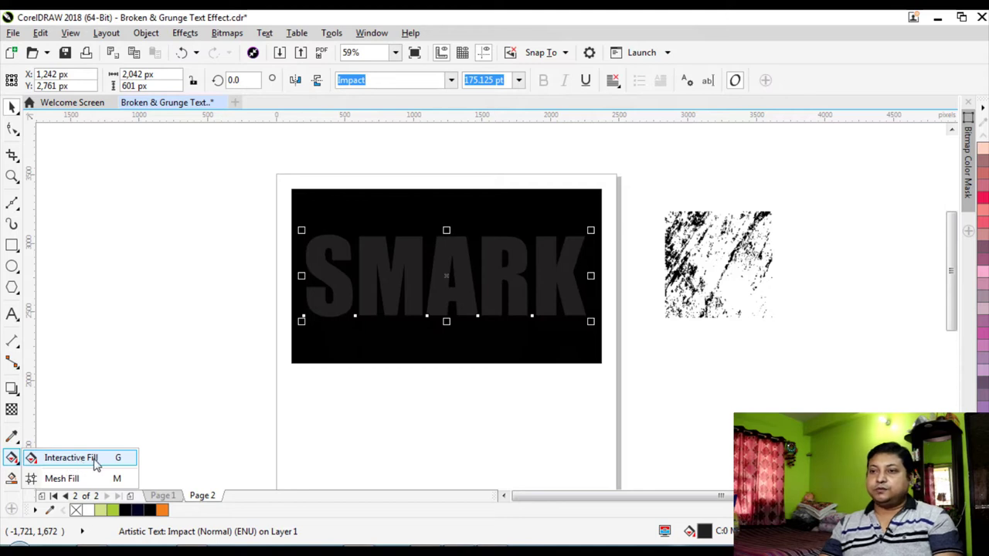
{"action": "left_click", "coordinate": [69, 458]}
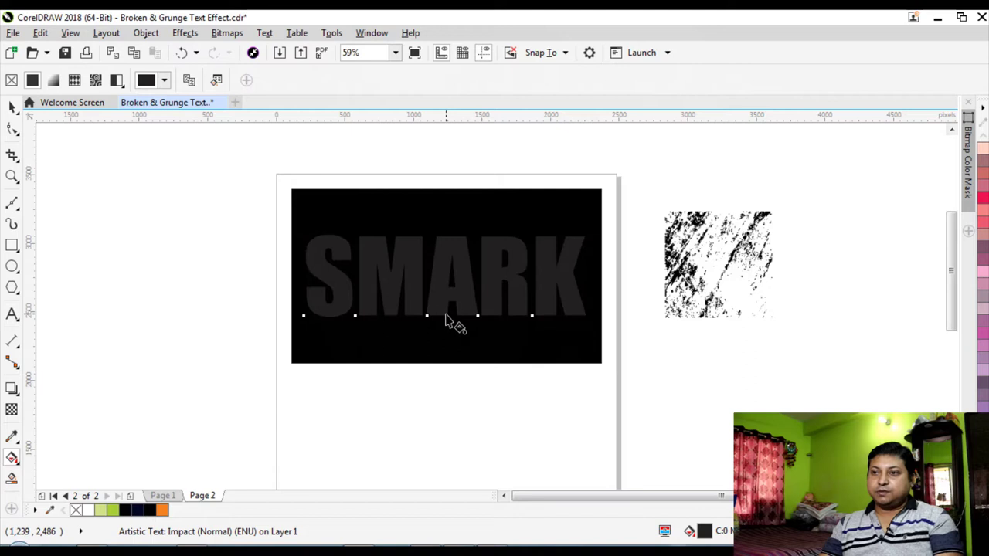
{"action": "left_click_drag", "start_coordinate": [446, 315], "coordinate": [446, 234]}
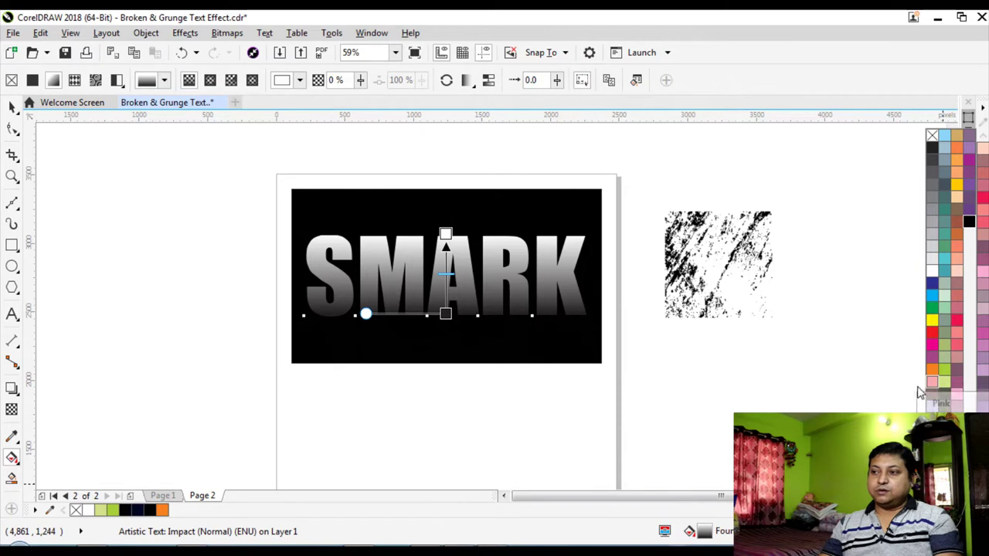
Colour the SMARK gradient orange at the base of the letters and golden yellow at the top.
{"action": "left_click_drag", "start_coordinate": [933, 374], "coordinate": [446, 314]}
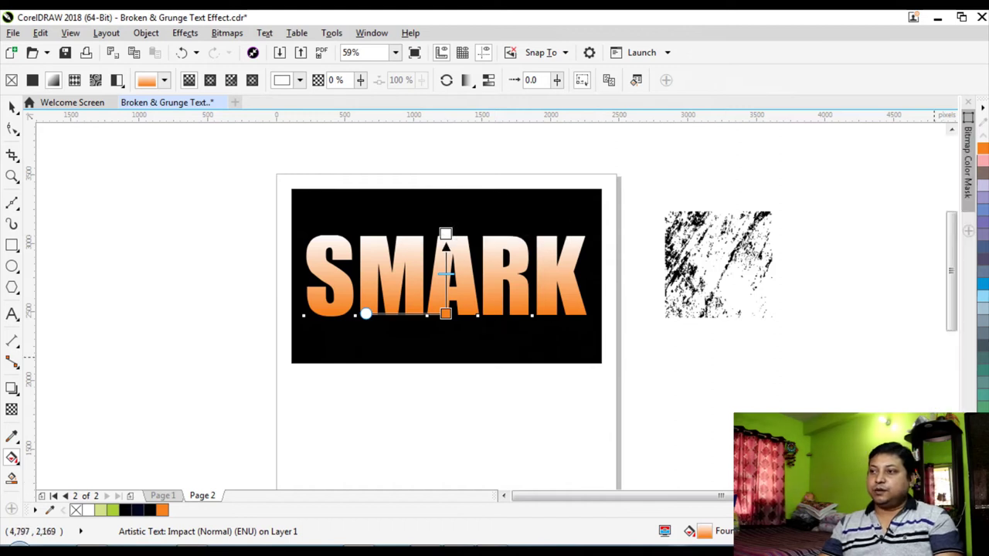
{"action": "mouse_move", "coordinate": [983, 309]}
{"action": "left_click_drag", "start_coordinate": [957, 186], "coordinate": [449, 239]}
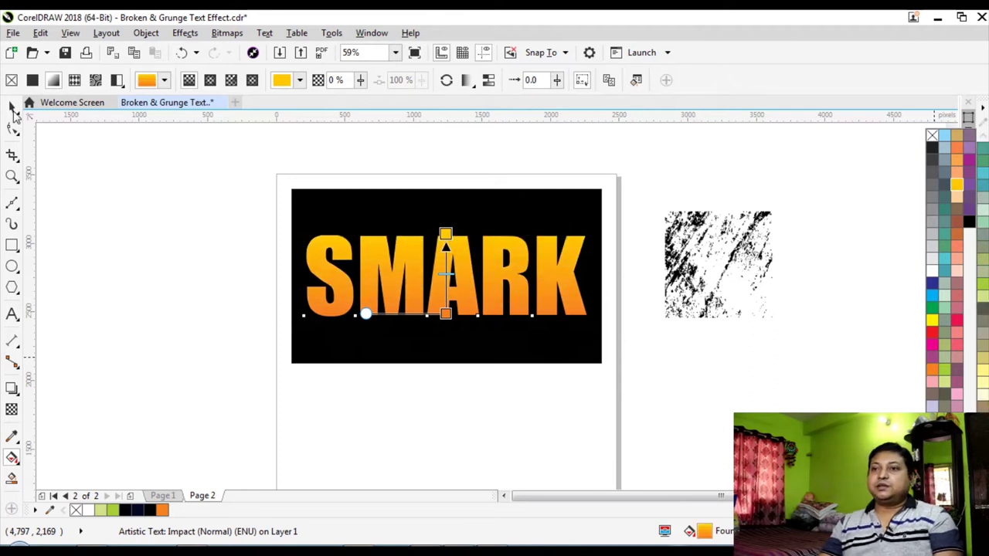
{"action": "left_click", "coordinate": [104, 201]}
{"action": "left_click", "coordinate": [11, 107]}
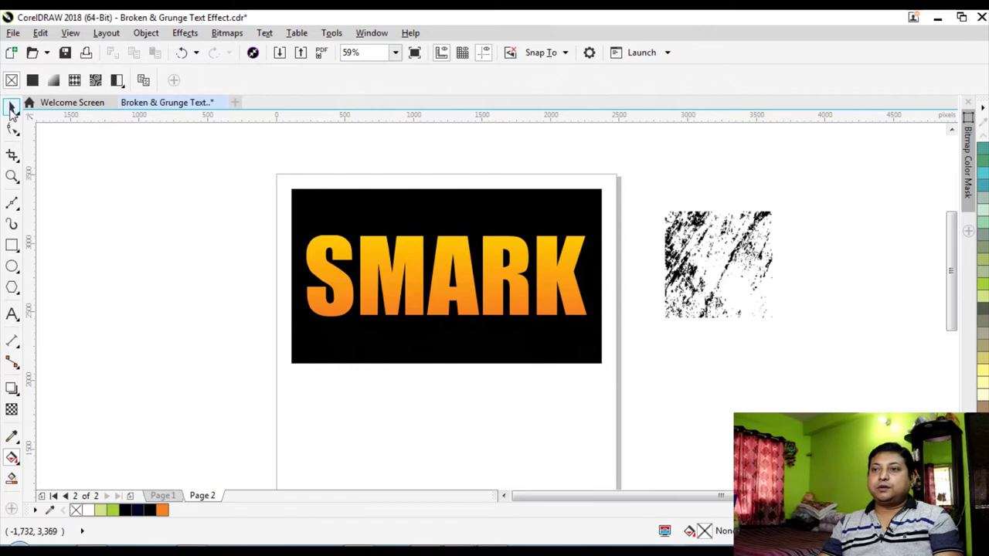
{"action": "left_click", "coordinate": [398, 286]}
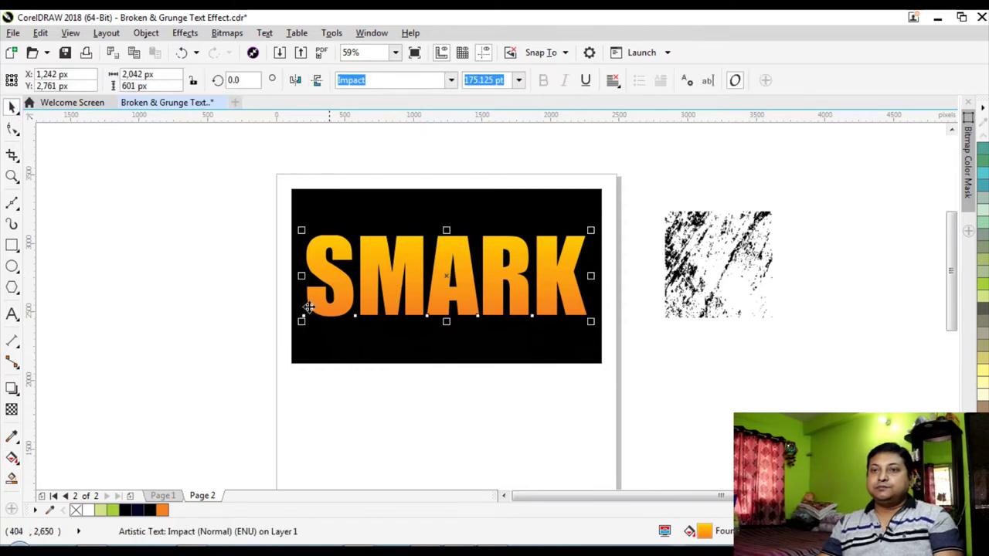
{"action": "left_click", "coordinate": [190, 280]}
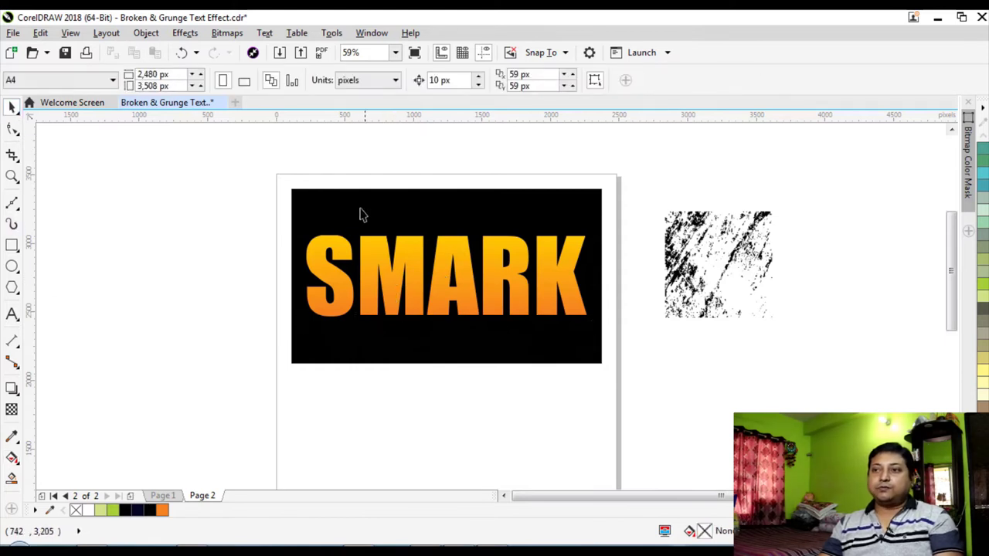
Draw a diagonal Bézier line about 558 by 966 px across the letter S and set its outline width to 2 pt.
{"action": "left_click", "coordinate": [14, 204]}
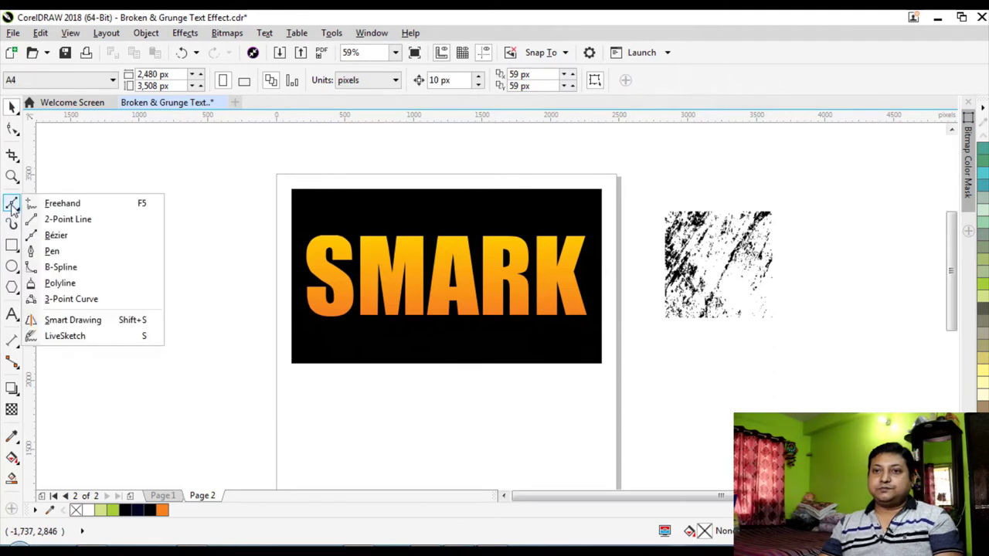
{"action": "left_click", "coordinate": [55, 236]}
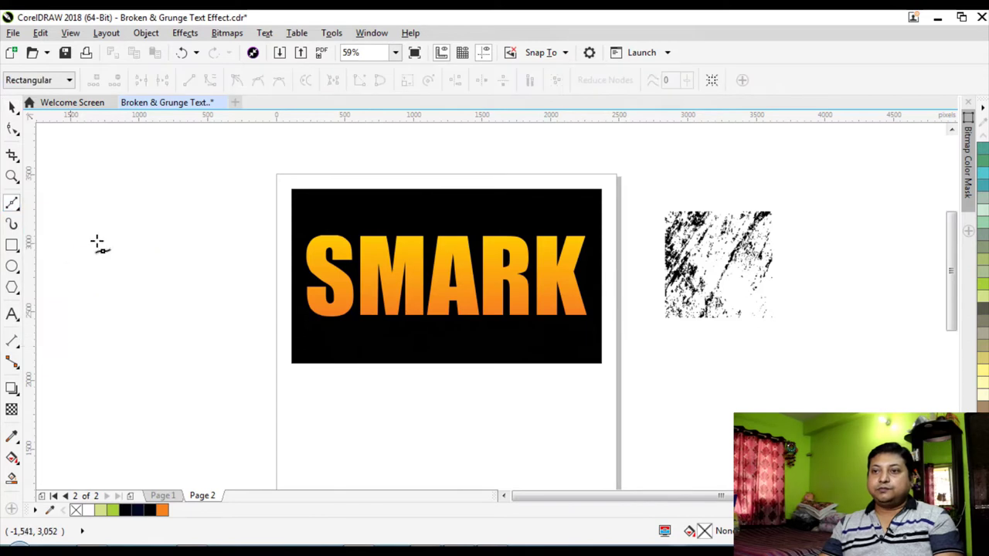
{"action": "left_click", "coordinate": [286, 220]}
{"action": "left_click", "coordinate": [365, 355]}
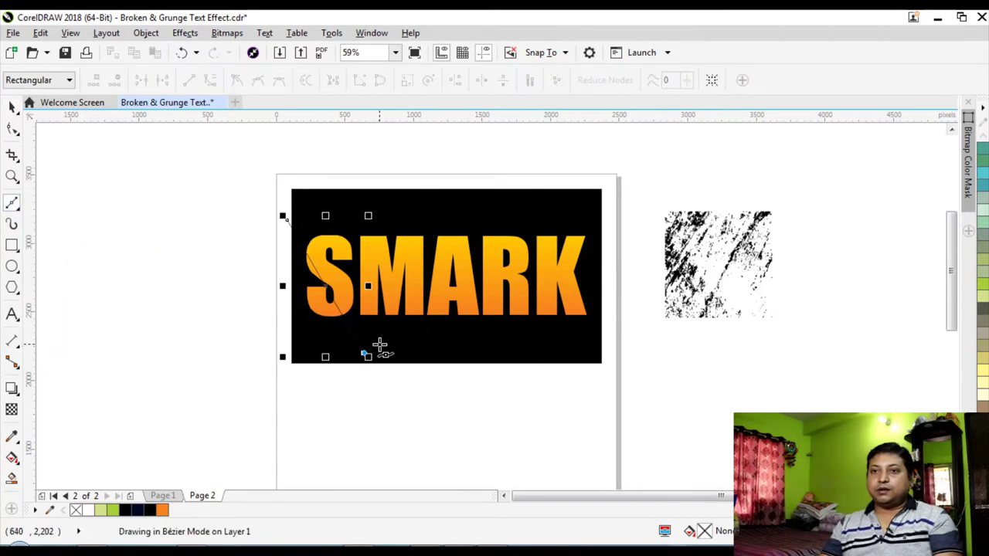
{"action": "left_click", "coordinate": [12, 107]}
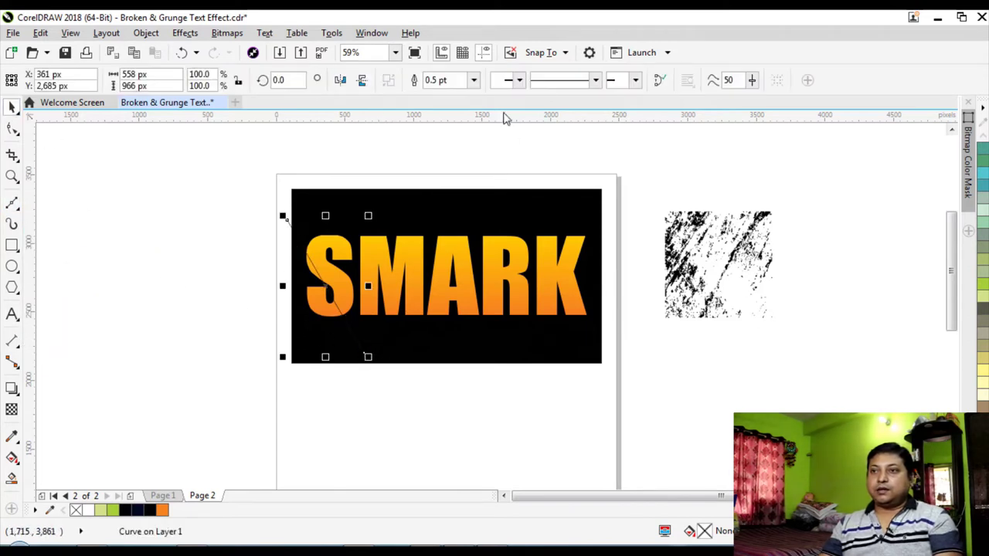
{"action": "left_click", "coordinate": [433, 80]}
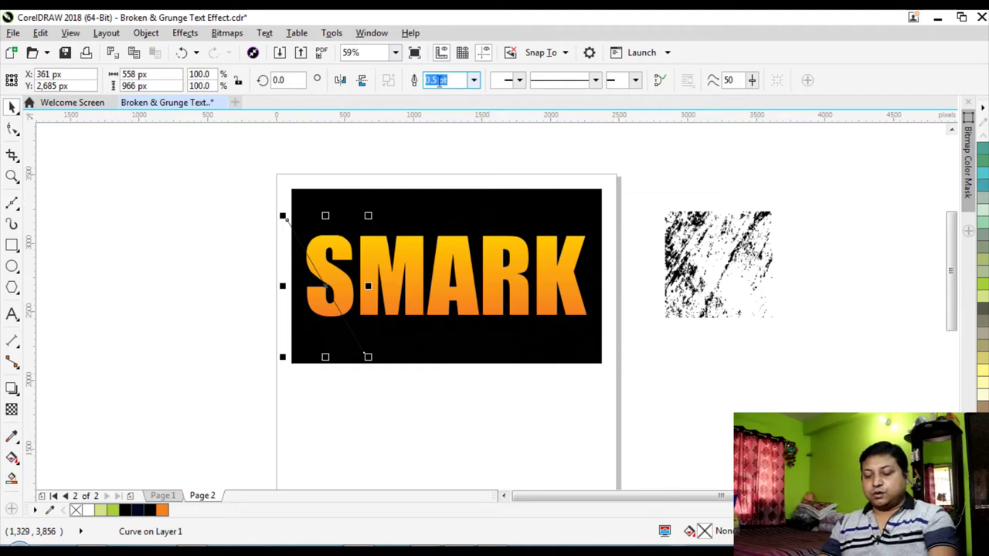
{"action": "type", "text": "2"}
{"action": "key", "text": "Return"}
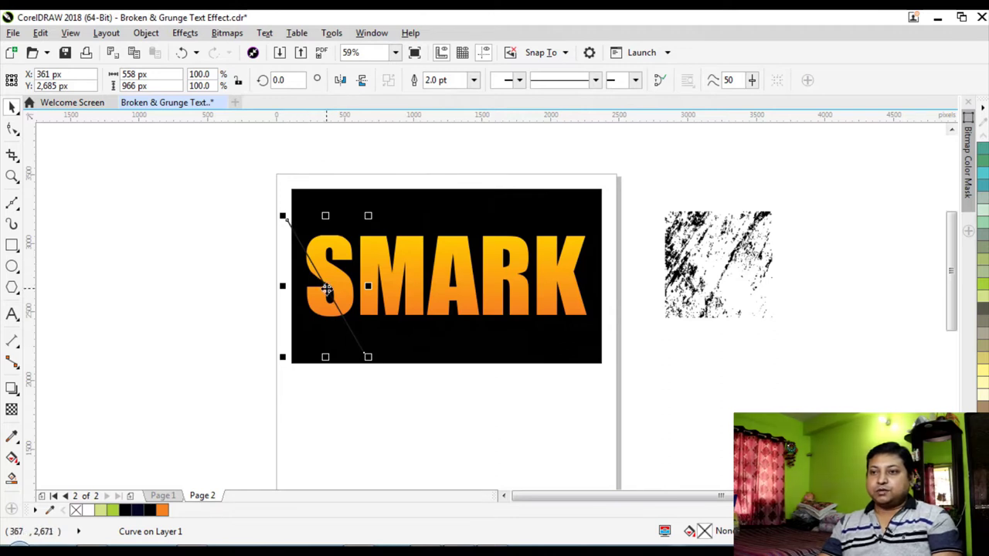
Duplicate the diagonal line at irregular intervals across the SMARK text until eight lines cross the letters.
{"action": "left_click_drag", "start_coordinate": [327, 289], "coordinate": [568, 251]}
{"action": "key", "text": "space"}
{"action": "key", "text": "space"}
{"action": "key", "text": "space"}
{"action": "key", "text": "space"}
{"action": "key", "text": "space"}
{"action": "key", "text": "space"}
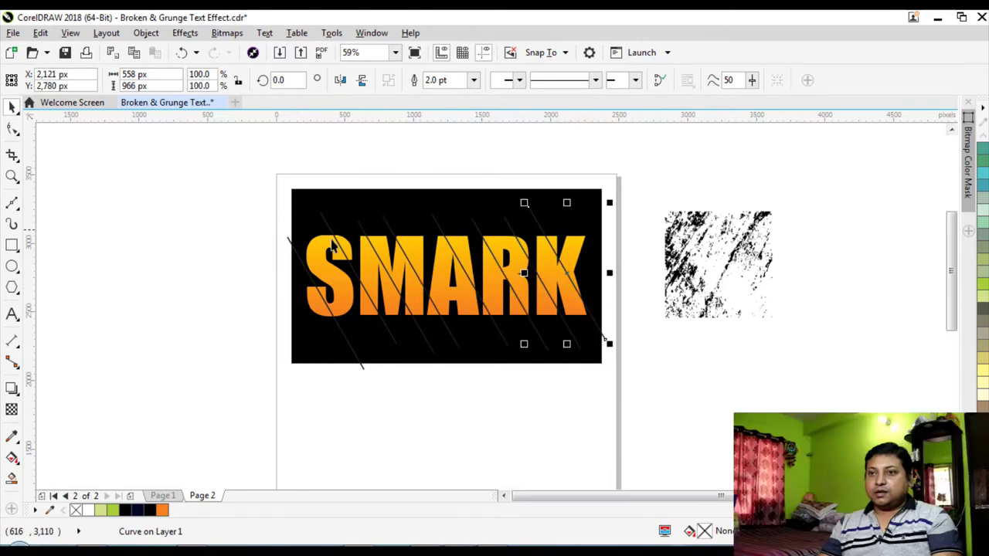
{"action": "left_click", "coordinate": [242, 258]}
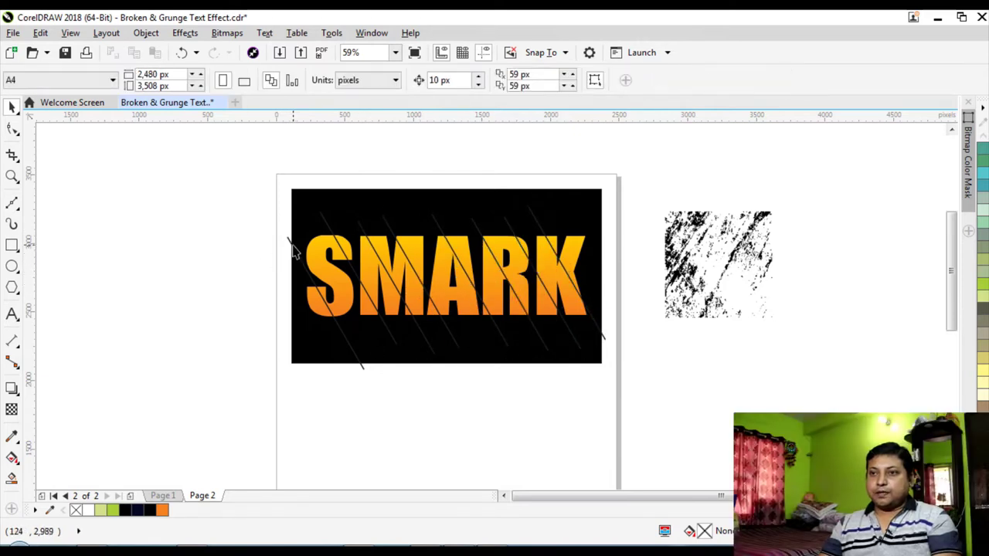
Group all eight diagonal lines crossing the text.
{"action": "left_click", "coordinate": [295, 257]}
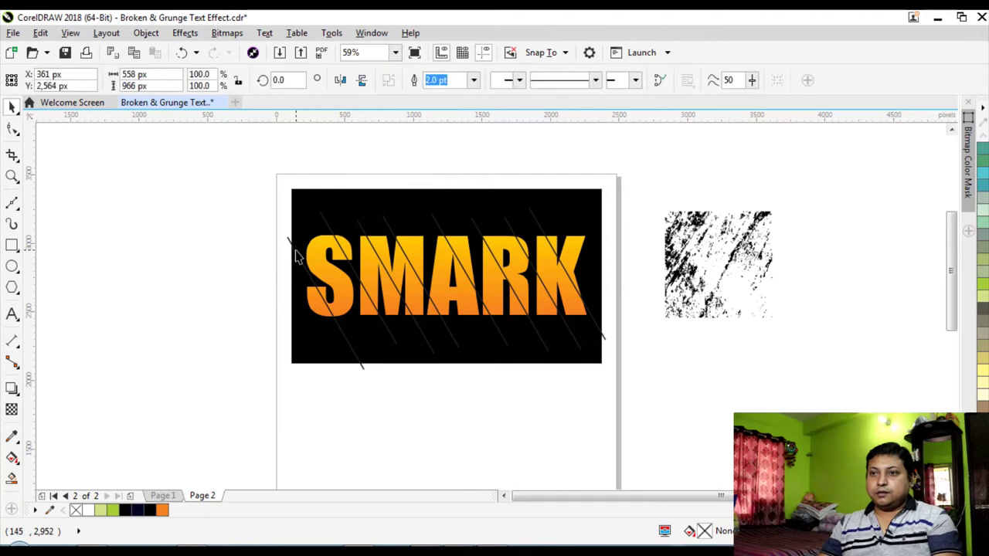
{"action": "left_click", "coordinate": [327, 224], "text": "shift"}
{"action": "left_click", "coordinate": [361, 232], "text": "shift"}
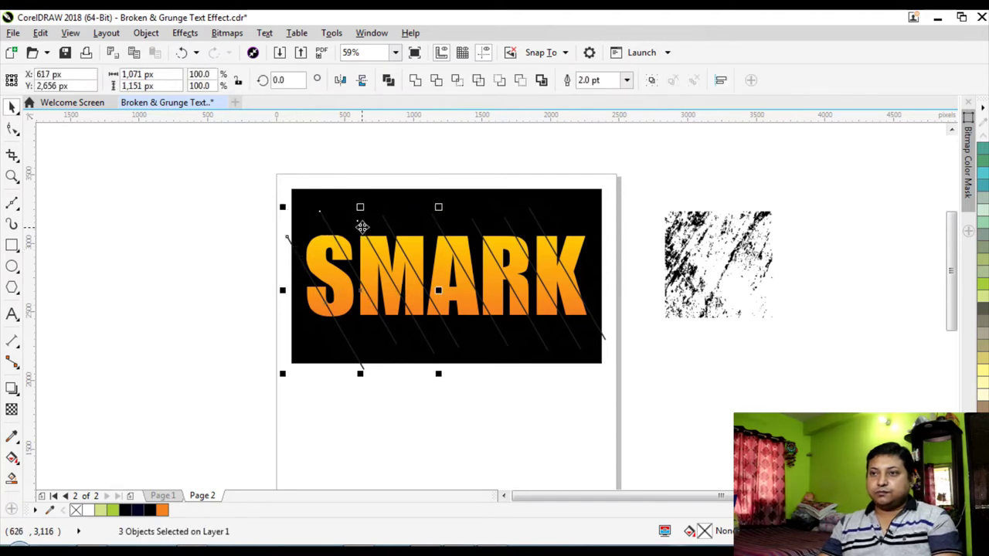
{"action": "left_click", "coordinate": [431, 236], "text": "shift"}
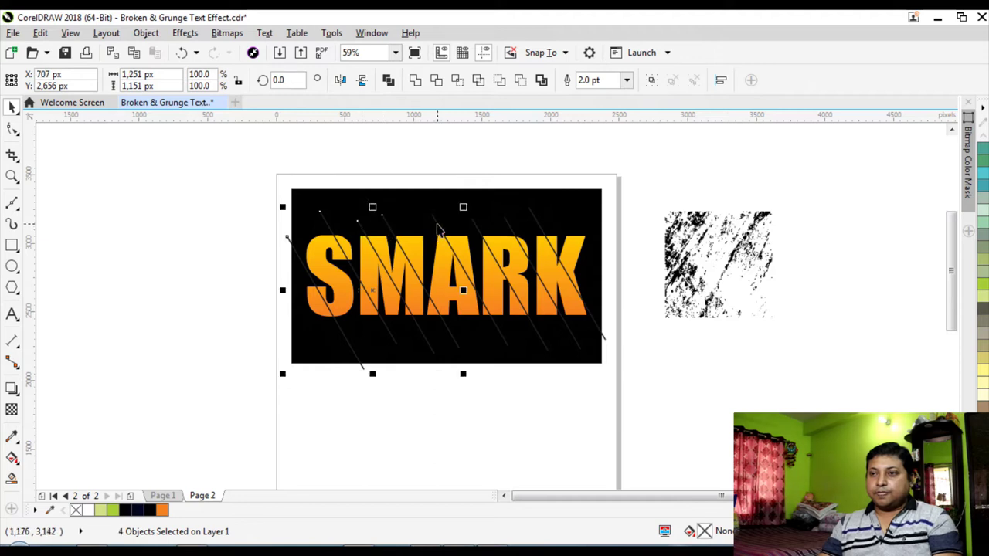
{"action": "left_click", "coordinate": [437, 229], "text": "shift"}
{"action": "left_click", "coordinate": [487, 234], "text": "shift"}
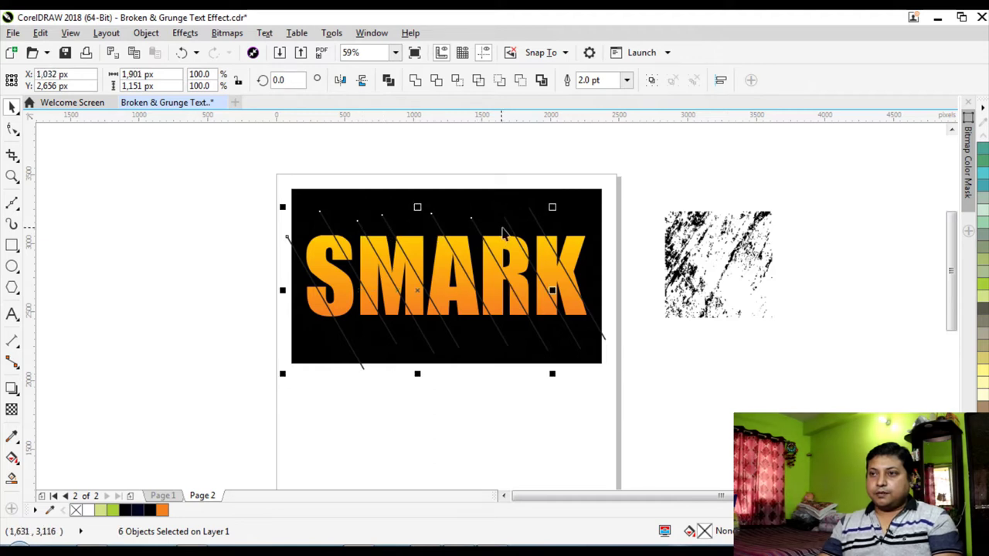
{"action": "left_click", "coordinate": [512, 232], "text": "shift"}
{"action": "left_click", "coordinate": [539, 225], "text": "shift"}
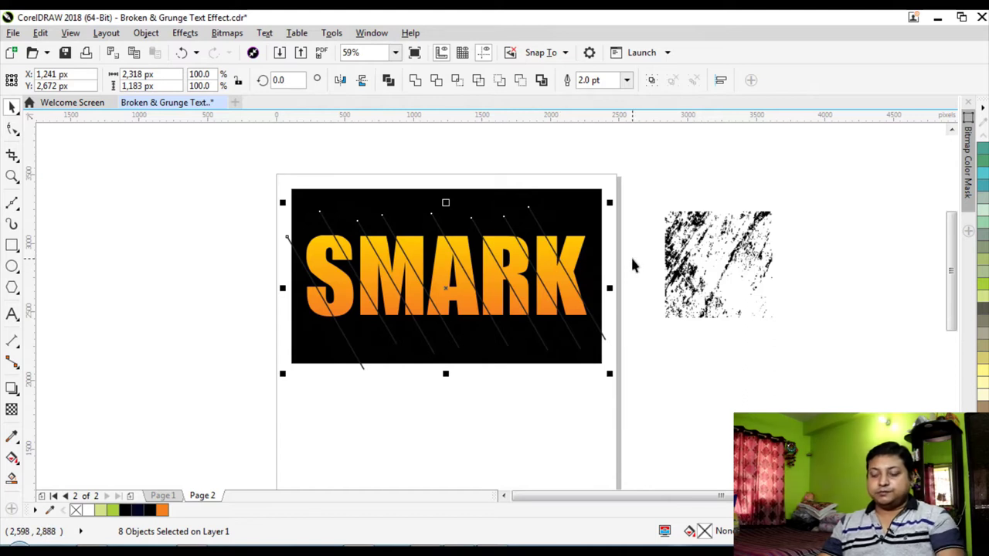
{"action": "key", "text": "ctrl+g"}
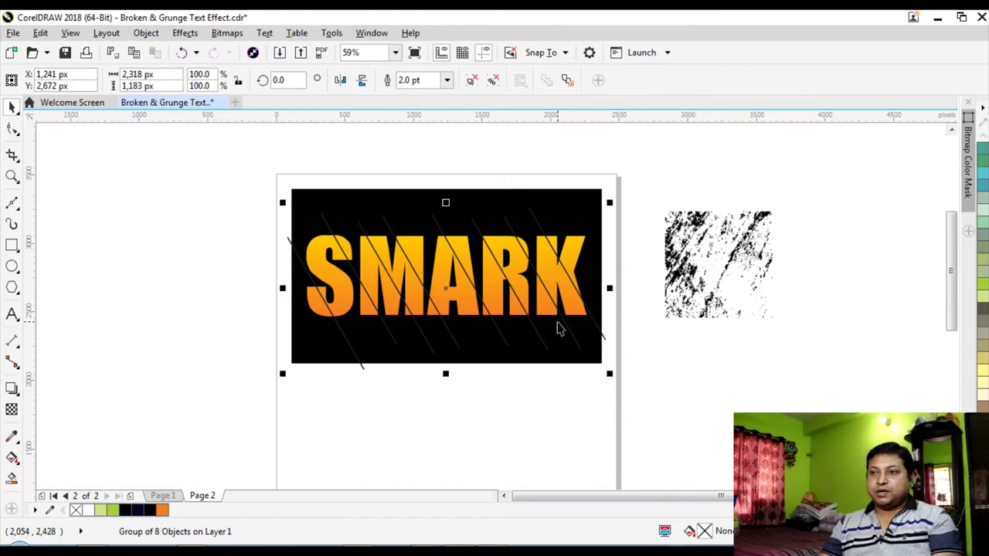
Trim the SMARK text with the group of diagonal lines and delete the line group.
{"action": "left_click", "coordinate": [533, 221]}
{"action": "left_click", "coordinate": [533, 214]}
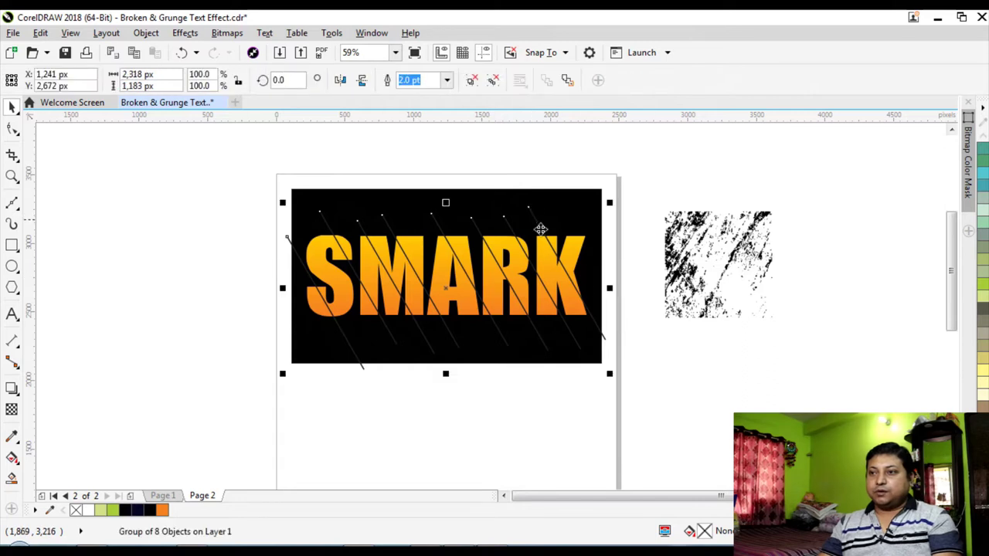
{"action": "left_click", "coordinate": [575, 242], "text": "shift"}
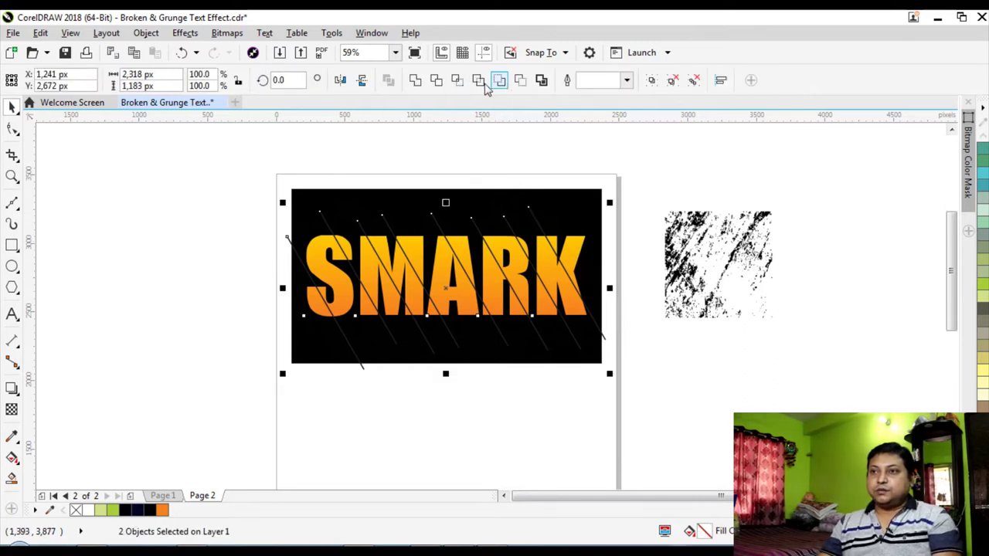
{"action": "left_click", "coordinate": [437, 83]}
{"action": "left_click", "coordinate": [636, 167]}
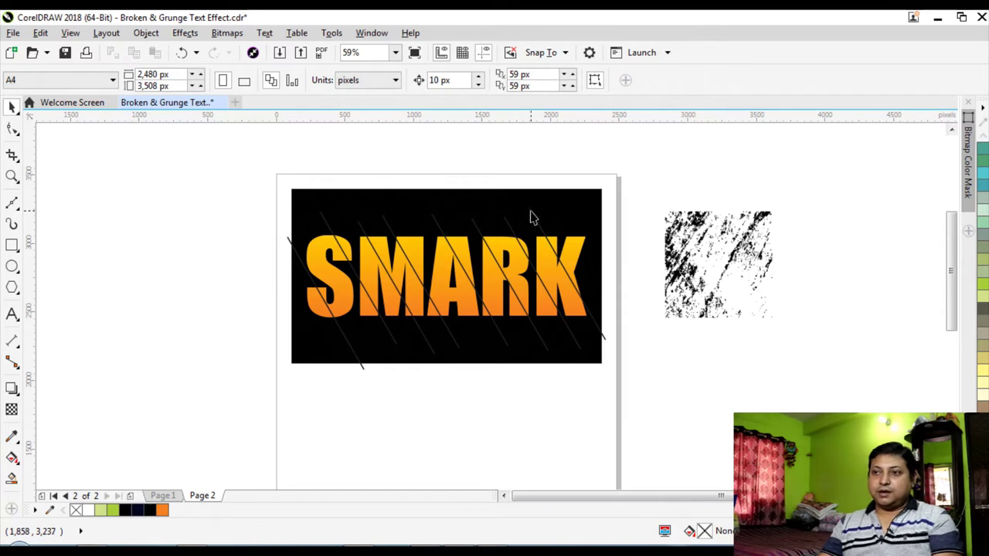
{"action": "left_click", "coordinate": [609, 308]}
{"action": "key", "text": "Delete"}
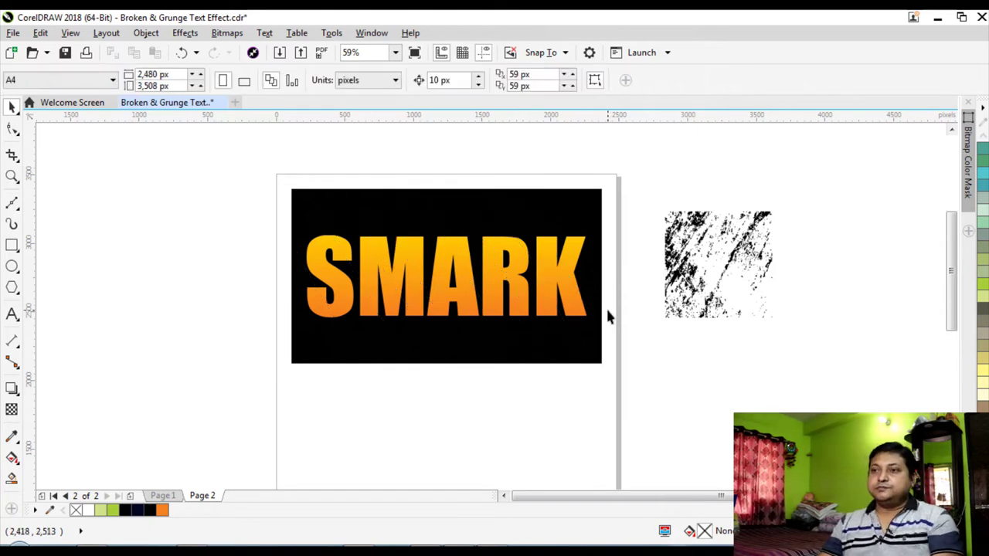
Break the trimmed SMARK curve apart into separate pieces.
{"action": "left_click", "coordinate": [570, 311]}
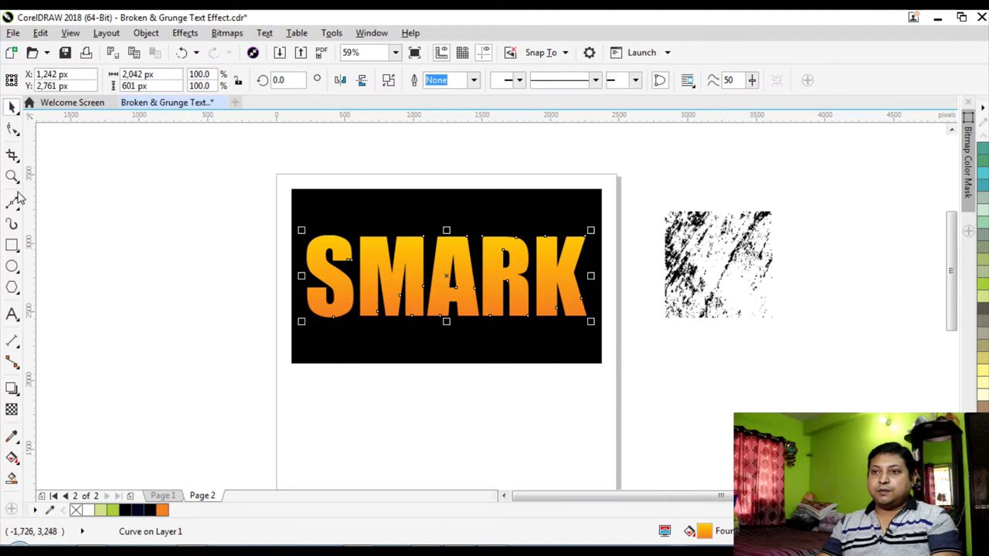
{"action": "key", "text": "z"}
{"action": "left_click_drag", "start_coordinate": [284, 231], "coordinate": [558, 320]}
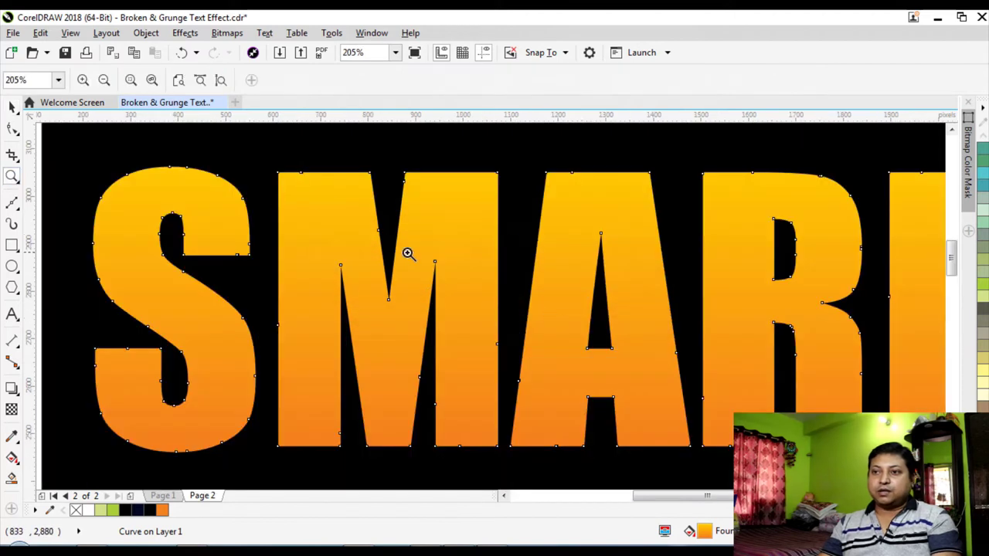
{"action": "right_click", "coordinate": [414, 253]}
{"action": "key", "text": "space"}
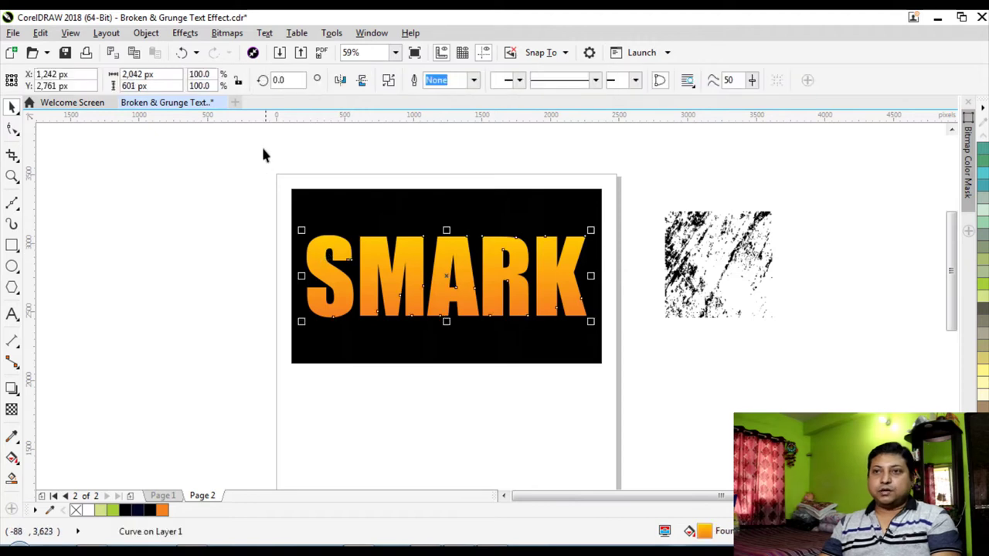
{"action": "left_click", "coordinate": [147, 33]}
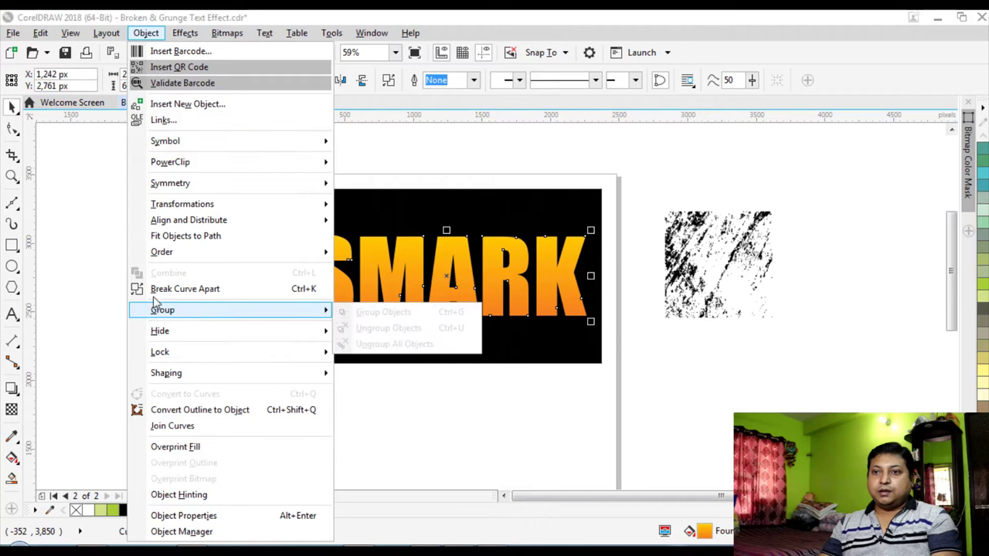
{"action": "left_click", "coordinate": [199, 290]}
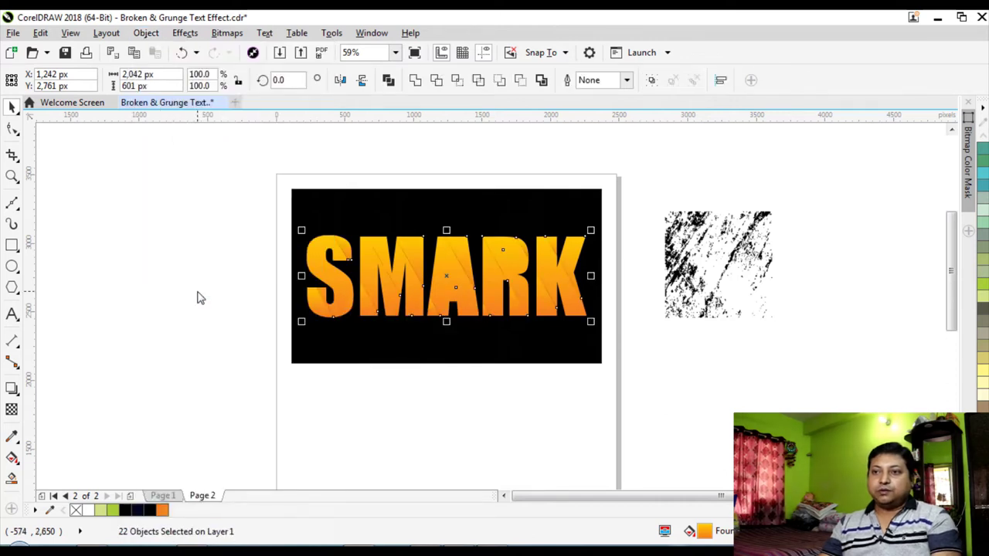
{"action": "left_click", "coordinate": [14, 176]}
{"action": "left_click_drag", "start_coordinate": [281, 210], "coordinate": [610, 347]}
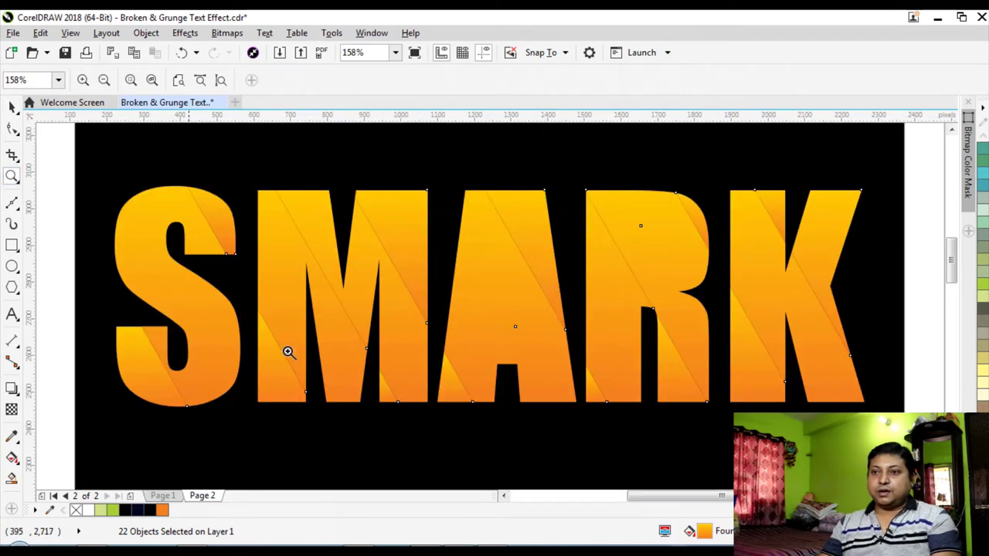
Fill the inner counter pieces of the letters A and R with black.
{"action": "right_click", "coordinate": [340, 278]}
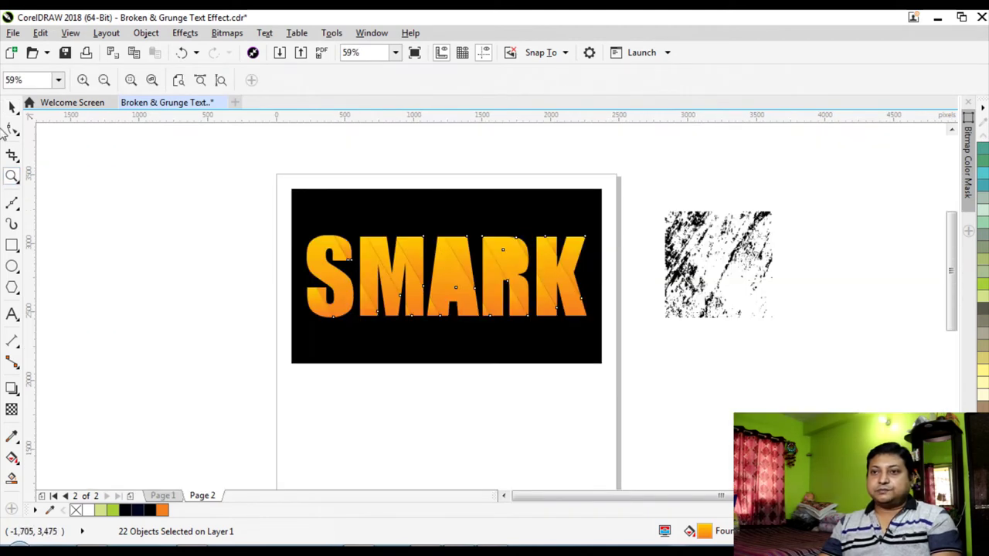
{"action": "left_click", "coordinate": [12, 105]}
{"action": "left_click", "coordinate": [440, 174]}
{"action": "left_click_drag", "start_coordinate": [431, 171], "coordinate": [471, 297]}
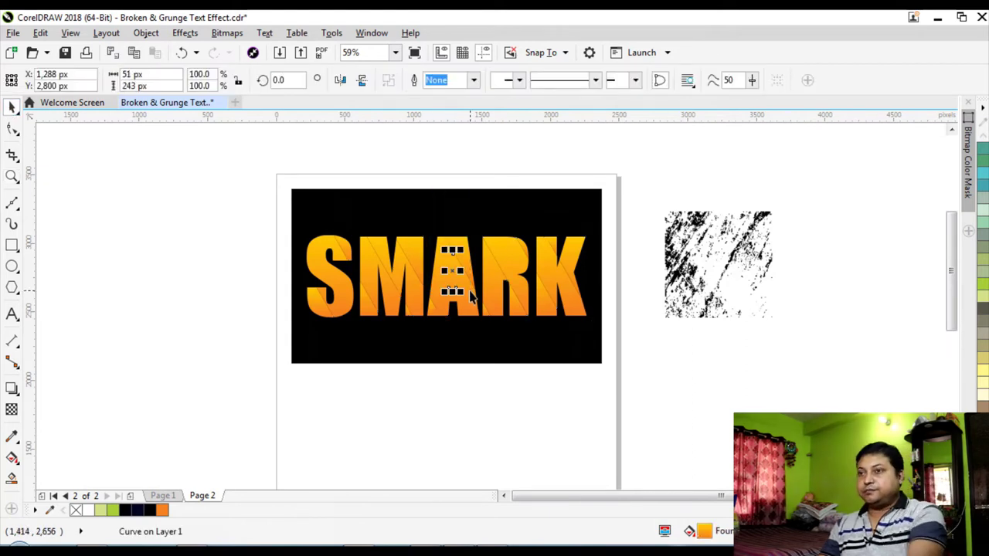
{"action": "left_click_drag", "start_coordinate": [489, 160], "coordinate": [519, 289]}
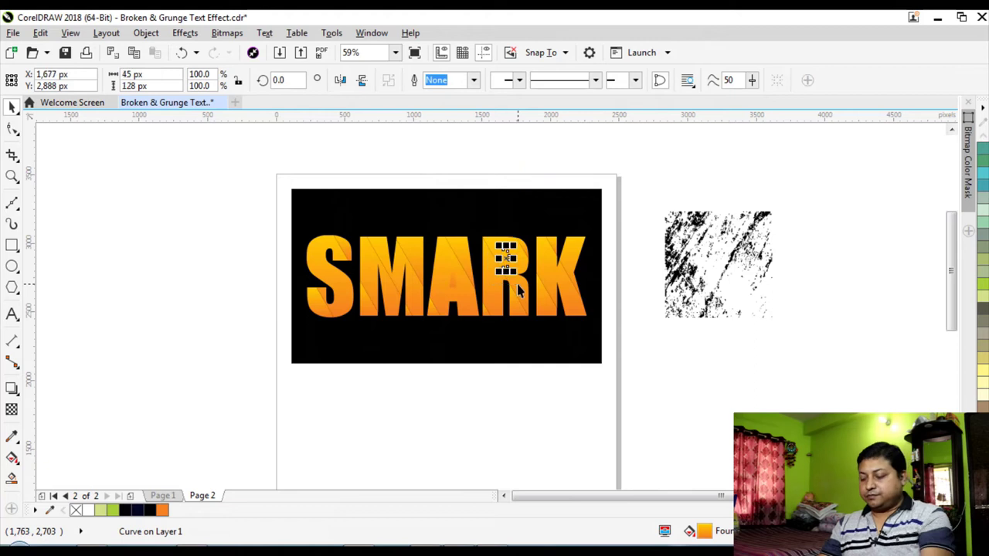
{"action": "left_click", "coordinate": [456, 287], "text": "shift"}
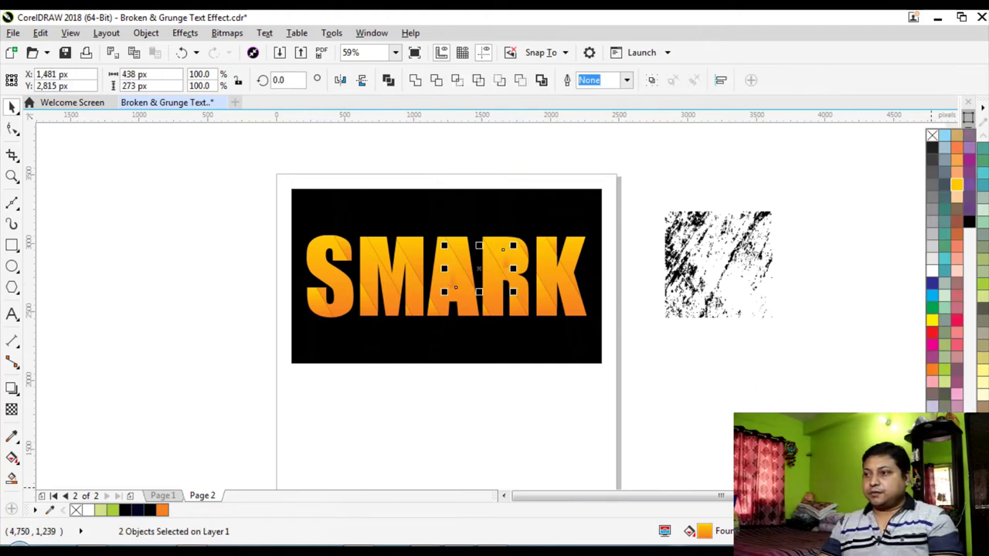
{"action": "left_click", "coordinate": [969, 222]}
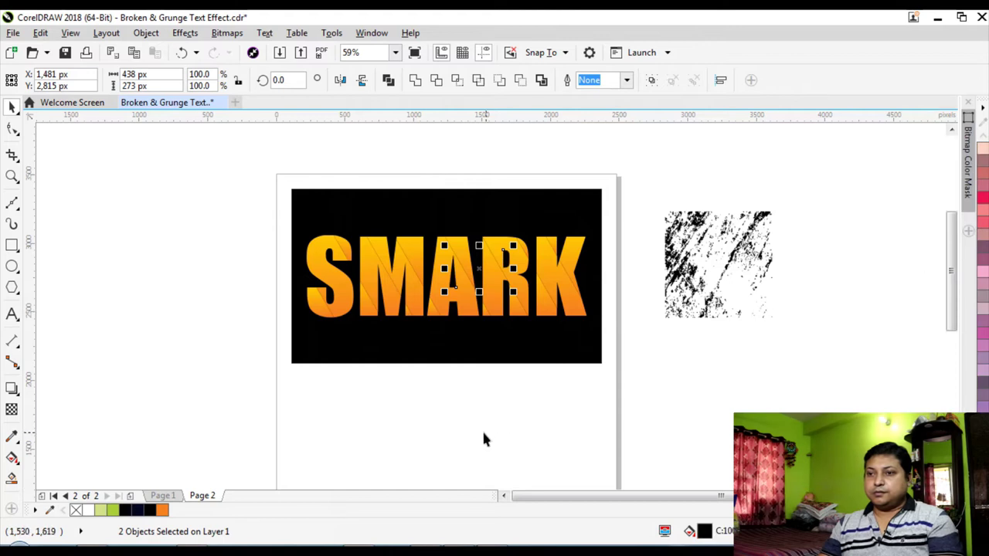
{"action": "left_click", "coordinate": [504, 465]}
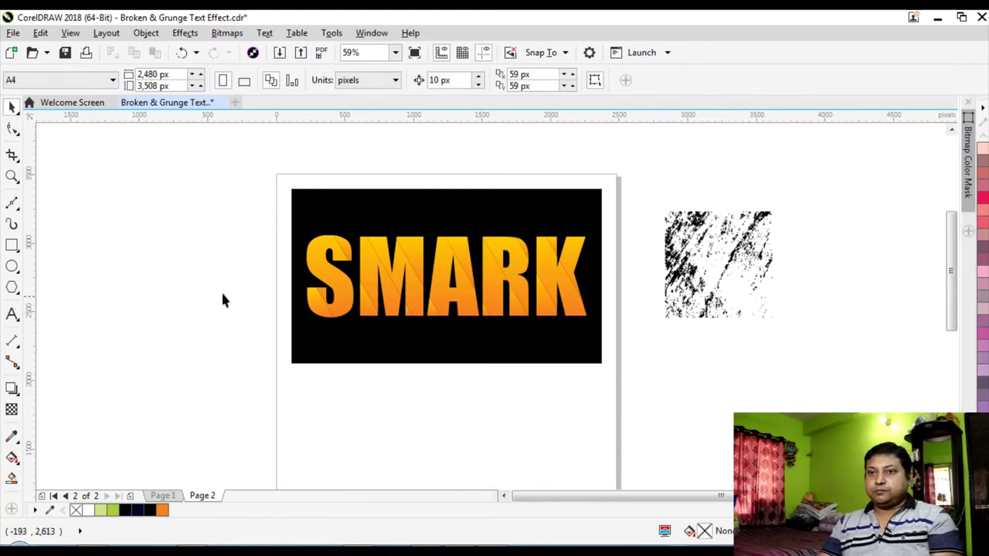
Nudge the lower-left slice of the S upward by 30 px.
{"action": "left_click", "coordinate": [12, 176]}
{"action": "left_click_drag", "start_coordinate": [278, 180], "coordinate": [641, 380]}
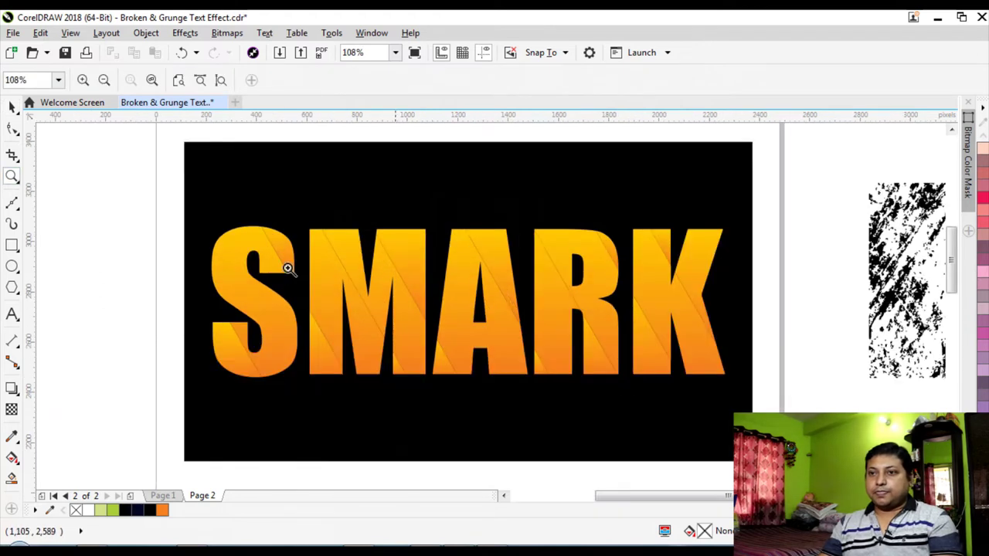
{"action": "left_click", "coordinate": [13, 107]}
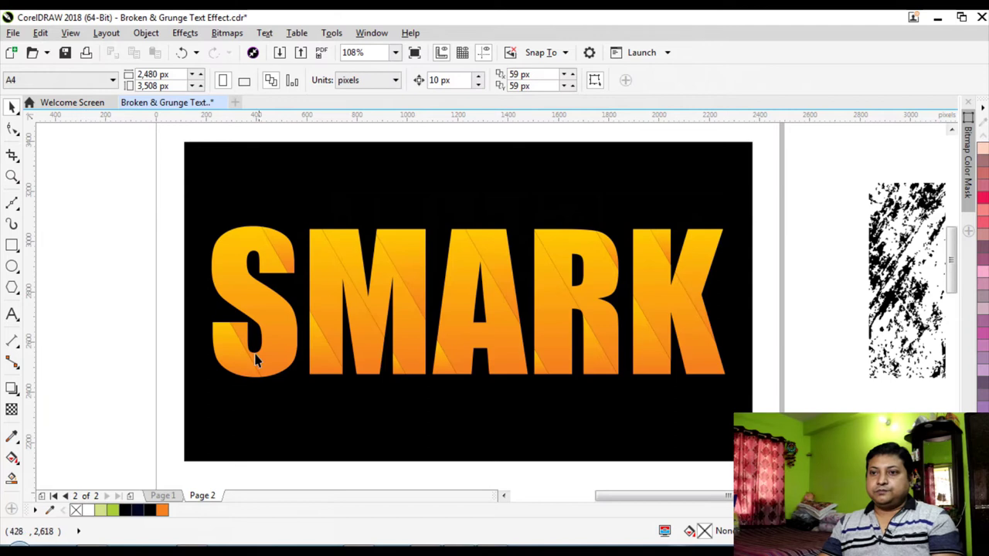
{"action": "left_click", "coordinate": [242, 371]}
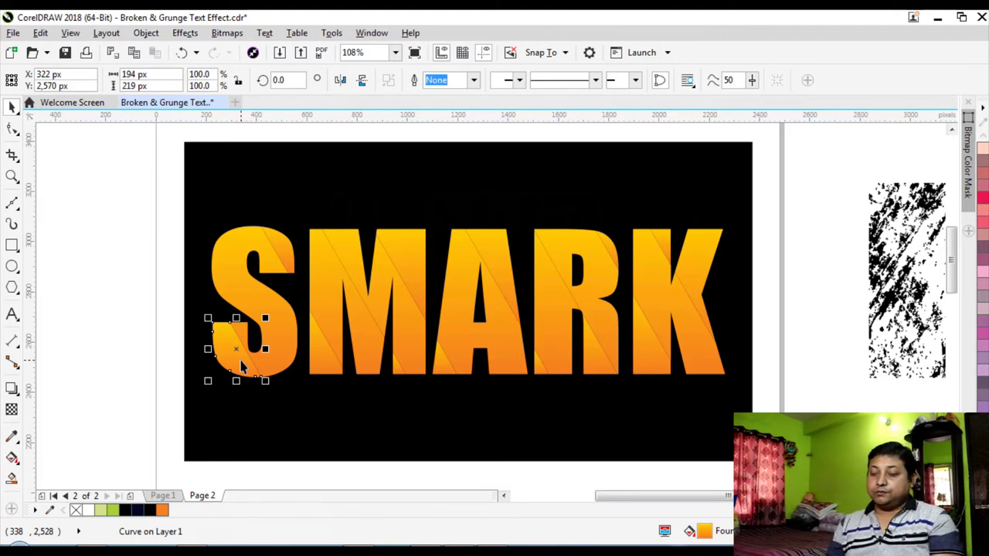
{"action": "key", "text": "Up"}
{"action": "key", "text": "Up"}
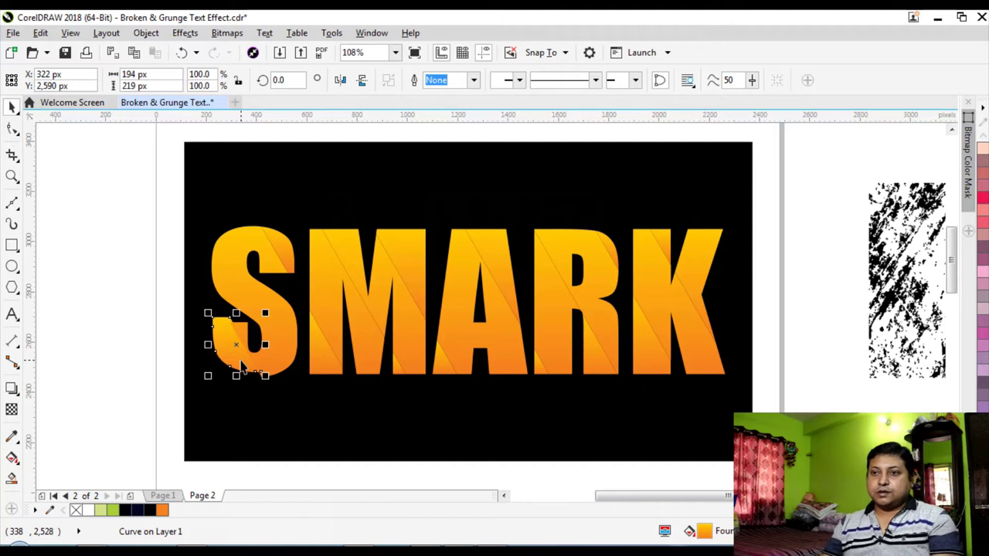
{"action": "key", "text": "Up"}
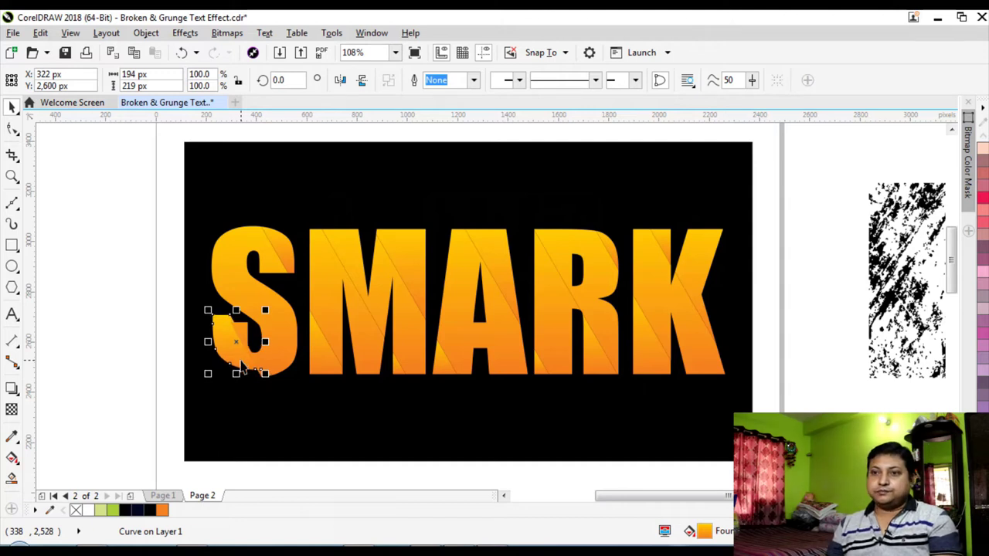
Nudge the upper-right slice of the S up and to the left, out of line with the letter.
{"action": "left_click", "coordinate": [286, 255]}
{"action": "key", "text": "Left"}
{"action": "key", "text": "Left"}
{"action": "key", "text": "Left"}
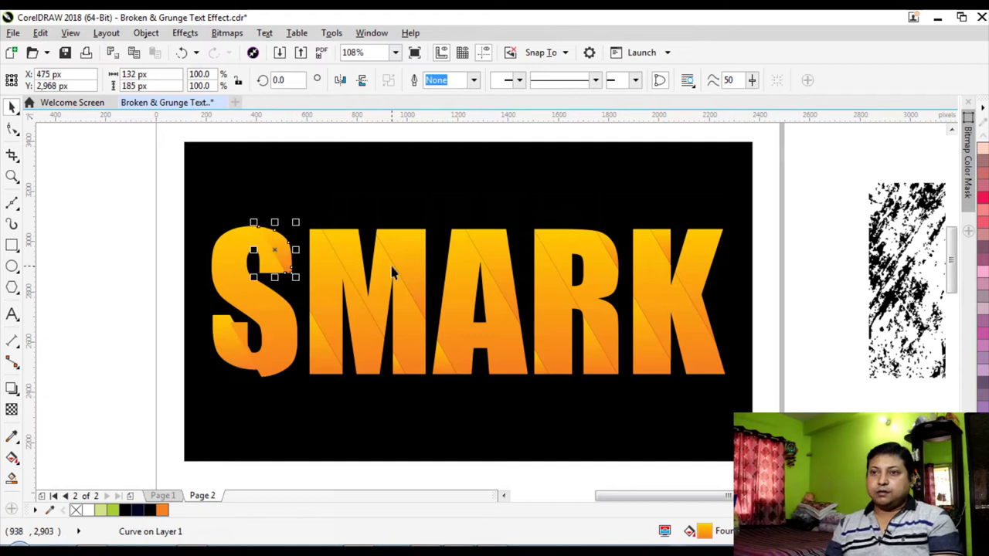
Shift the lower-left slice and the right-hand slice of the M up and to the left.
{"action": "left_click", "coordinate": [324, 309]}
{"action": "left_click", "coordinate": [426, 253]}
{"action": "left_click_drag", "start_coordinate": [425, 254], "coordinate": [425, 246]}
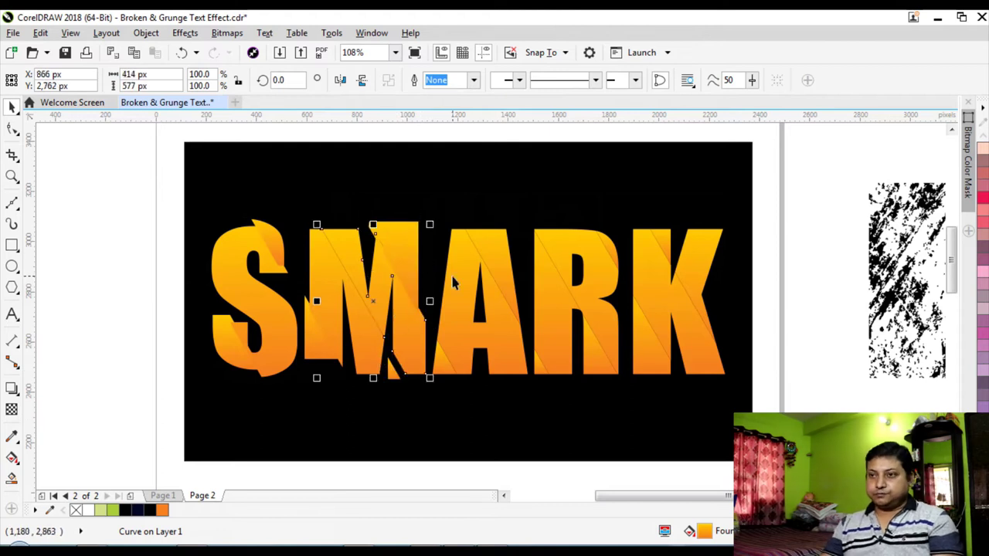
Offset the diagonal slices of the A and the R from one another so both letters look broken.
{"action": "left_click_drag", "start_coordinate": [483, 277], "coordinate": [483, 266]}
{"action": "left_click", "coordinate": [599, 344]}
{"action": "left_click", "coordinate": [552, 324]}
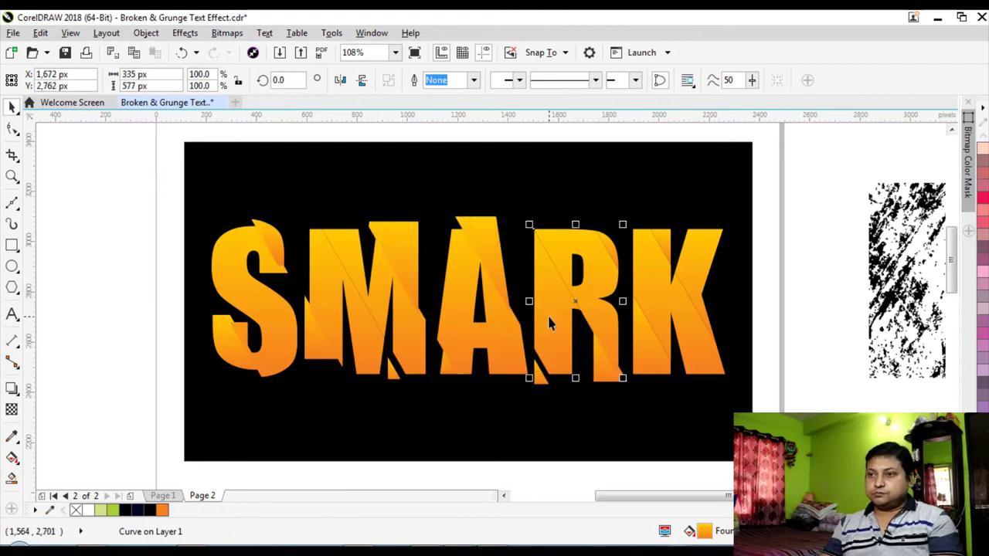
{"action": "left_click", "coordinate": [602, 244]}
Offset the diagonal slices of the K from one another and clear the selection.
{"action": "left_click", "coordinate": [665, 348]}
{"action": "left_click", "coordinate": [657, 239]}
{"action": "left_click", "coordinate": [726, 289]}
{"action": "left_click", "coordinate": [121, 247]}
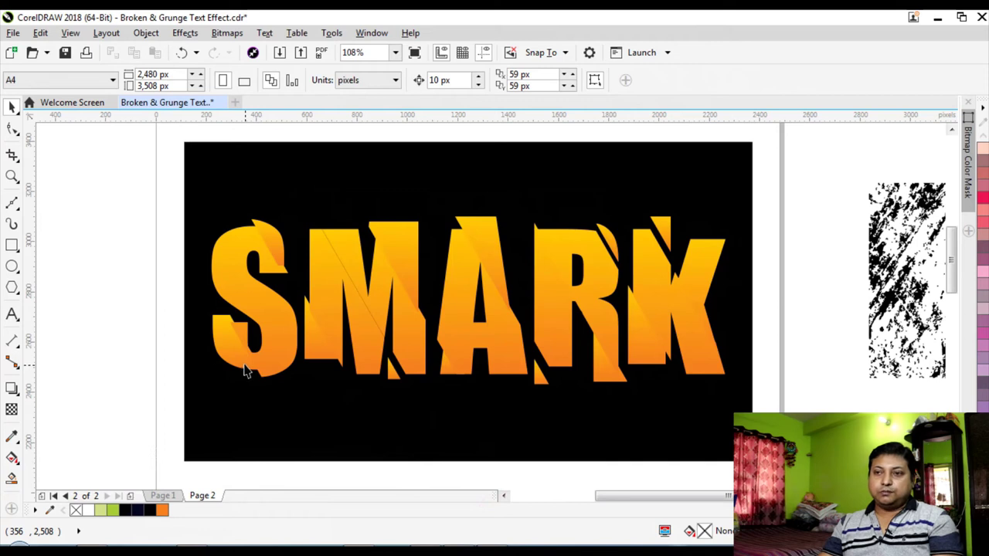
Add a drop shadow to the upper-right slice of the S, offset about -9 px both ways, with the Normal merge mode.
{"action": "left_click", "coordinate": [11, 176]}
{"action": "left_click_drag", "start_coordinate": [163, 188], "coordinate": [750, 404]}
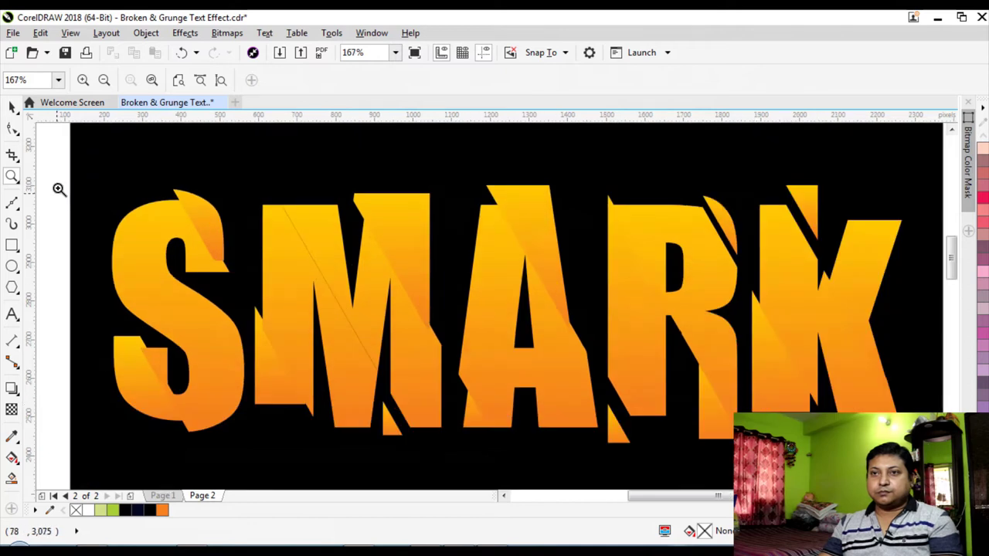
{"action": "left_click", "coordinate": [11, 107]}
{"action": "left_click", "coordinate": [204, 214]}
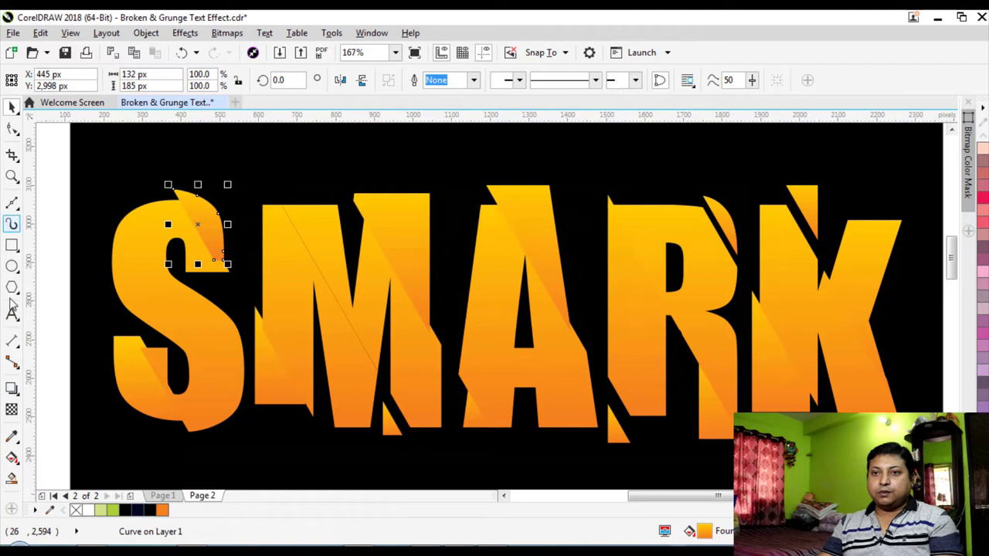
{"action": "left_click", "coordinate": [14, 390]}
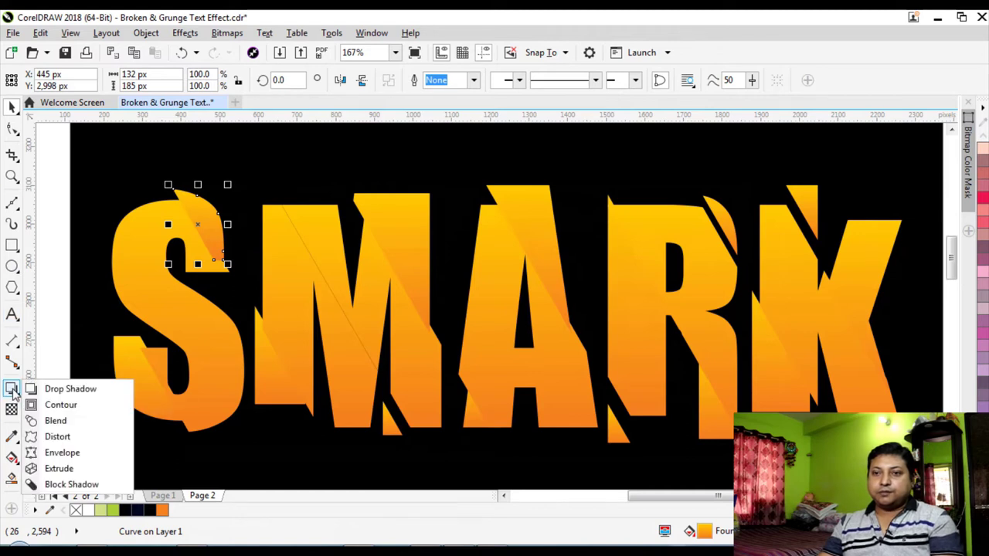
{"action": "left_click", "coordinate": [69, 390]}
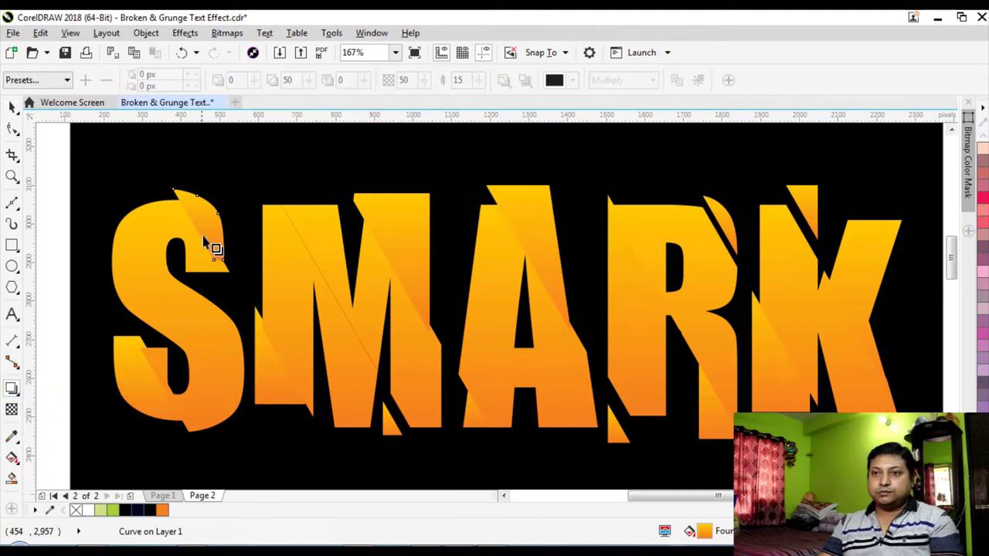
{"action": "left_click_drag", "start_coordinate": [198, 225], "coordinate": [172, 255]}
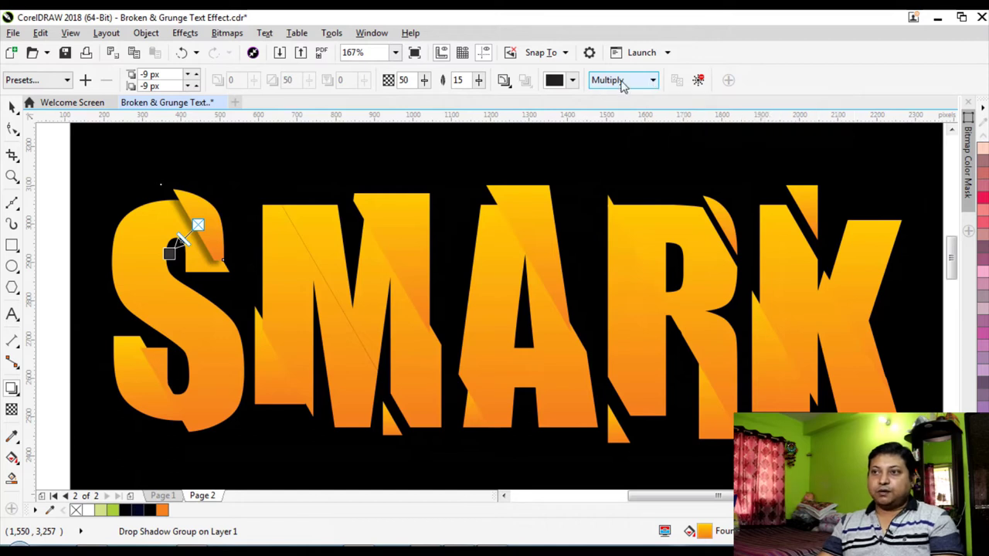
{"action": "left_click", "coordinate": [653, 80]}
{"action": "left_click", "coordinate": [618, 96]}
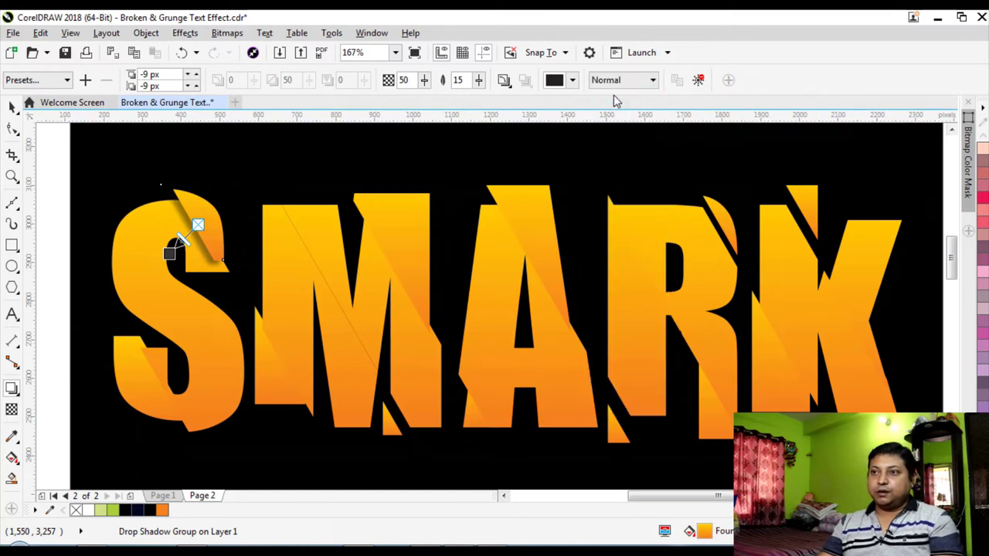
Set the slice's shadow color to C 100, M 100, Y 100, K 100 and its opacity to 67.
{"action": "left_click", "coordinate": [572, 80]}
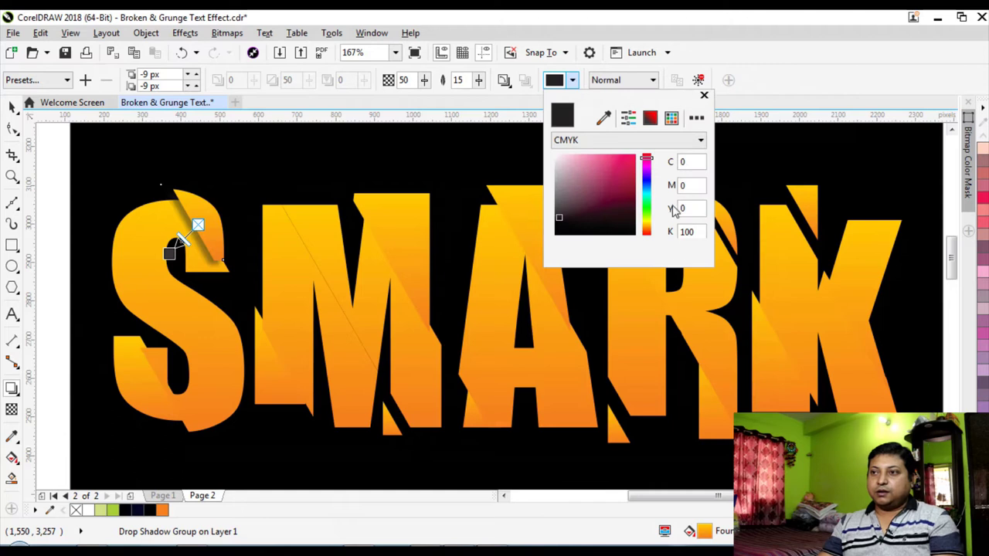
{"action": "left_click", "coordinate": [689, 162]}
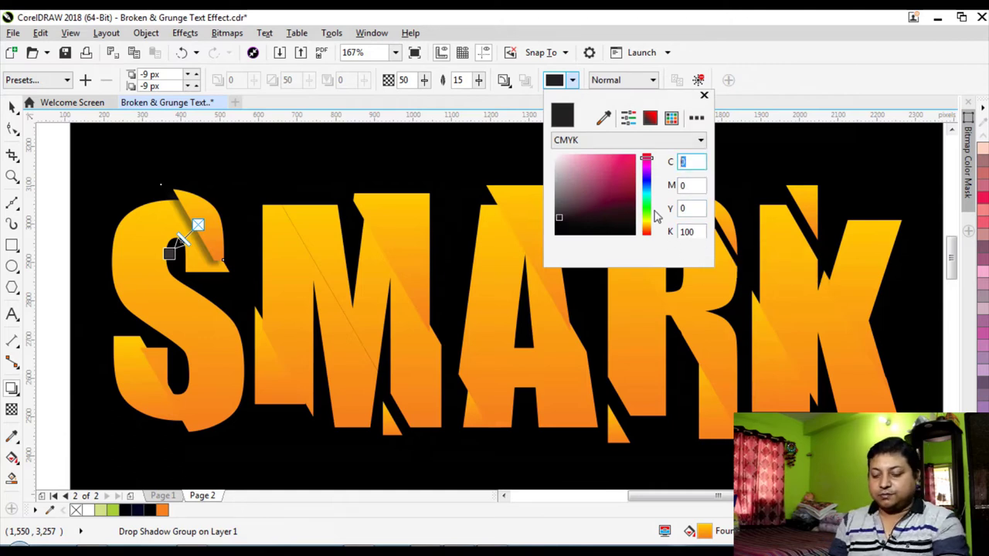
{"action": "key", "text": "Tab"}
{"action": "type", "text": "100"}
{"action": "key", "text": "Tab"}
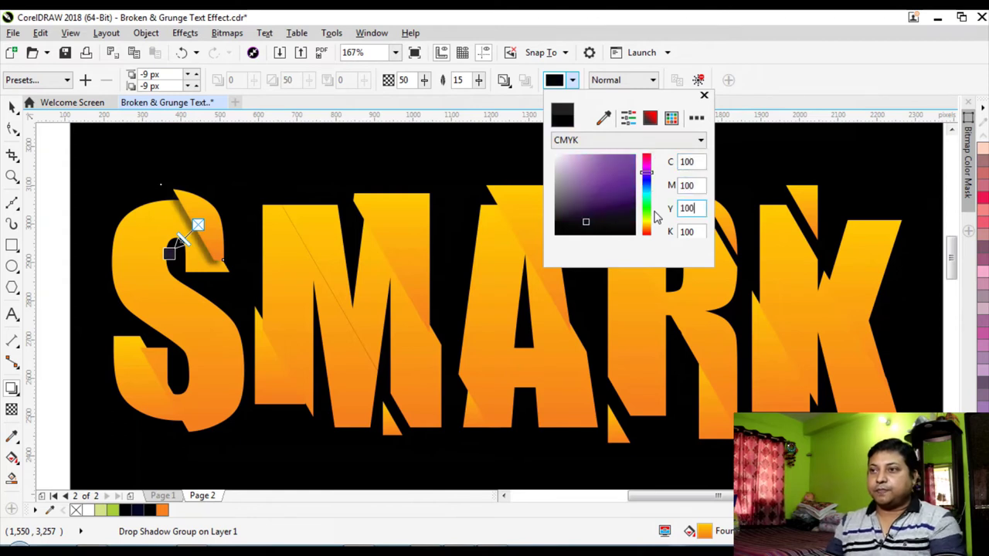
{"action": "left_click", "coordinate": [766, 81]}
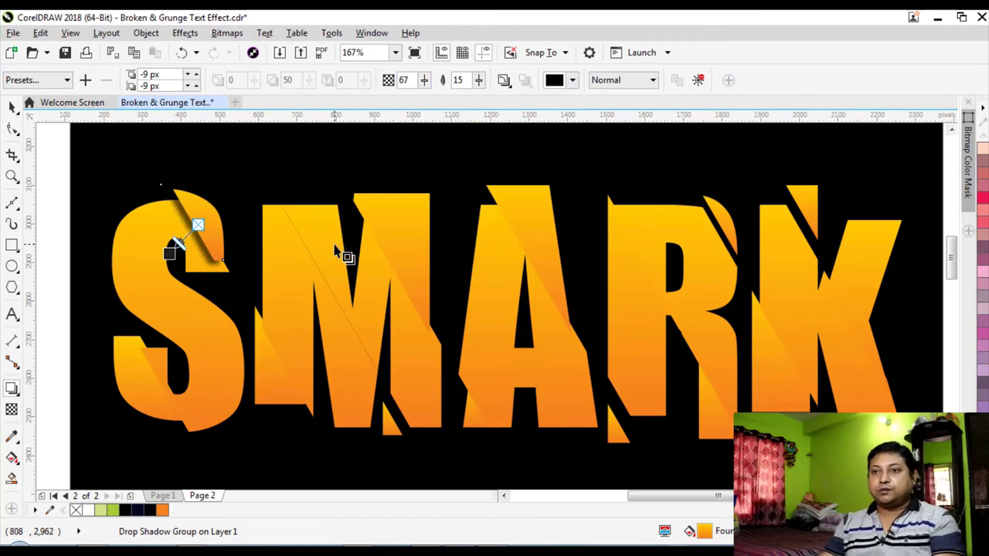
{"action": "left_click", "coordinate": [141, 391]}
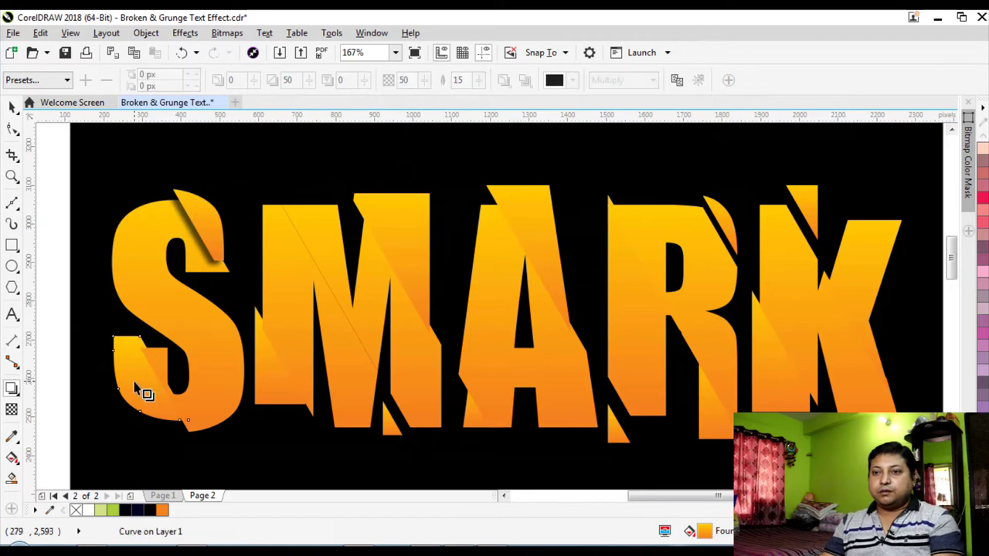
{"action": "left_click_drag", "start_coordinate": [143, 394], "coordinate": [140, 401]}
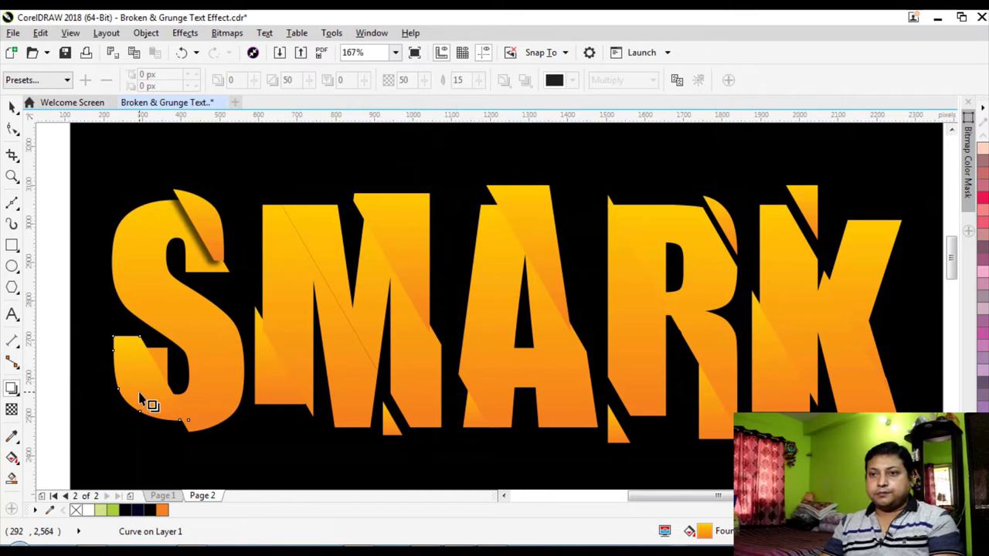
{"action": "key", "text": "ctrl+z"}
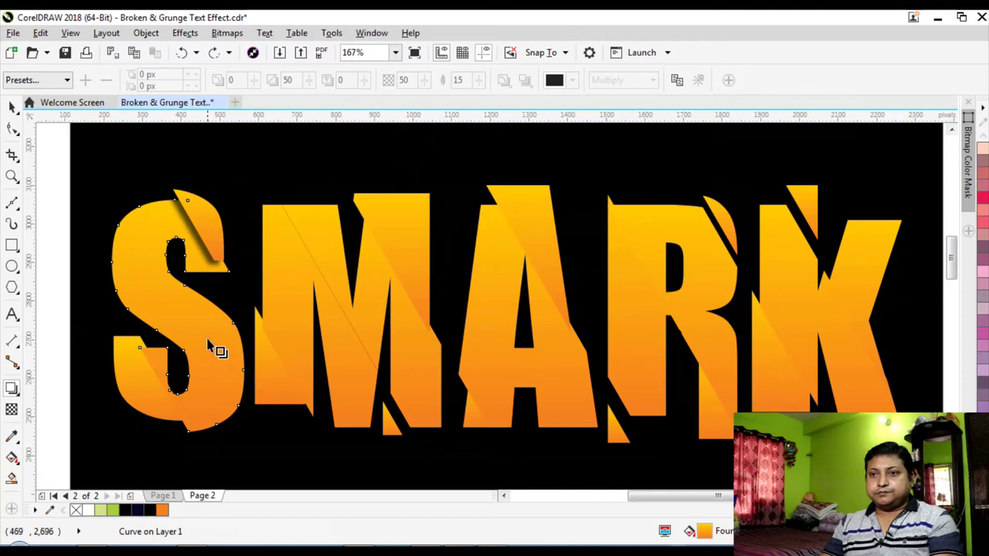
Add a drop shadow to the main body of the S, offset about -11 and -15 px, with the Normal merge mode.
{"action": "left_click", "coordinate": [11, 390]}
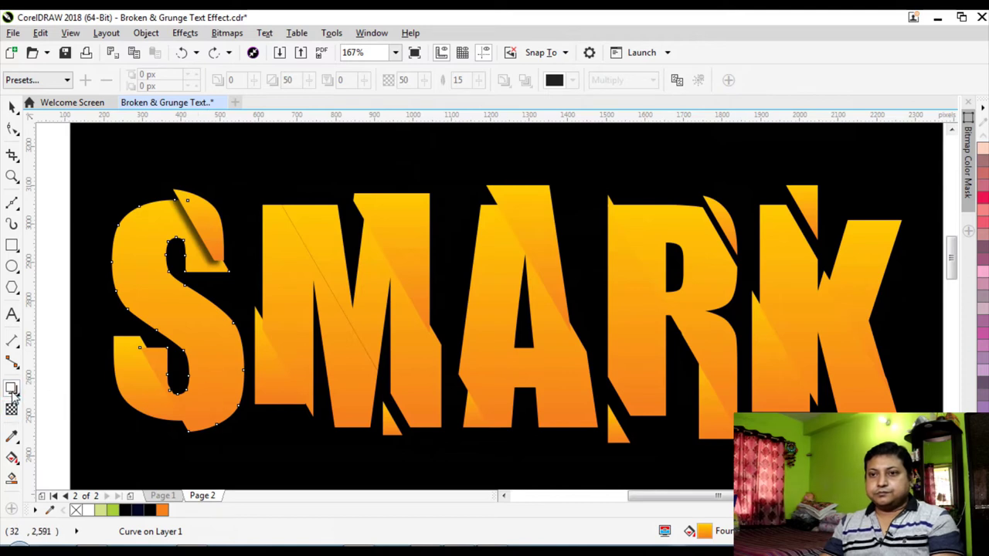
{"action": "left_click_drag", "start_coordinate": [178, 316], "coordinate": [107, 412]}
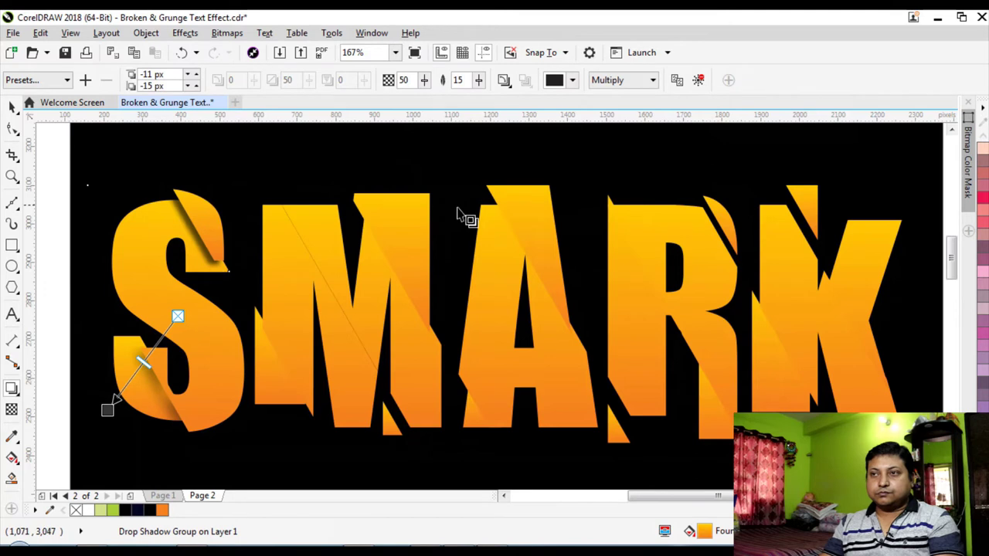
{"action": "left_click", "coordinate": [622, 80]}
{"action": "left_click", "coordinate": [612, 101]}
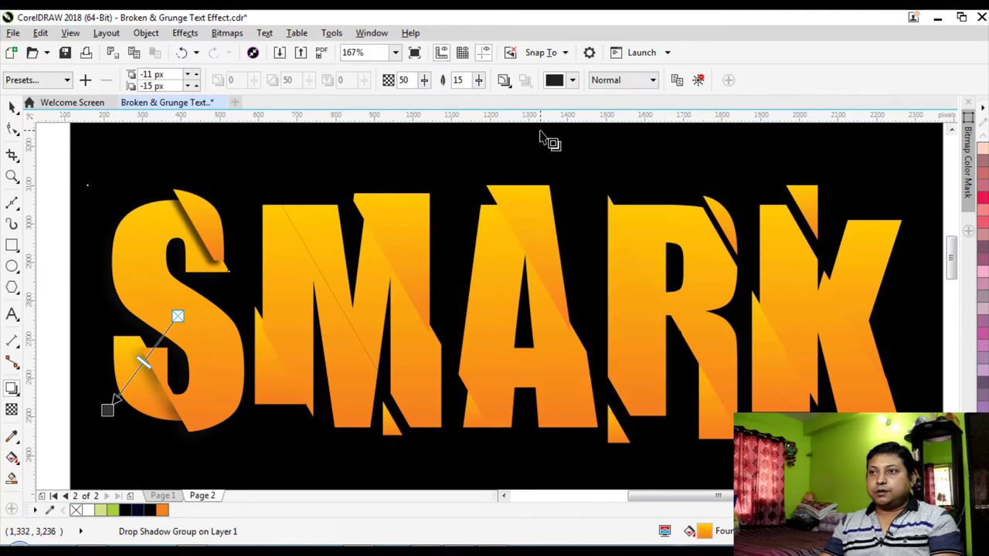
Set the shadow color of the S's main body to C 100, M 100, Y 100, K 100.
{"action": "left_click", "coordinate": [573, 81]}
{"action": "double_click", "coordinate": [683, 163]}
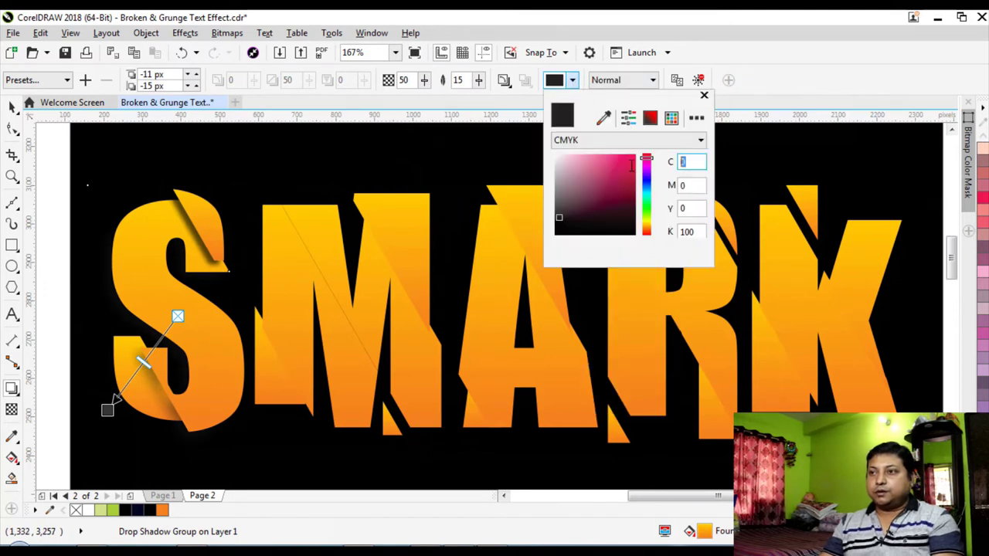
{"action": "type", "text": "100"}
{"action": "key", "text": "Tab"}
{"action": "type", "text": "10"}
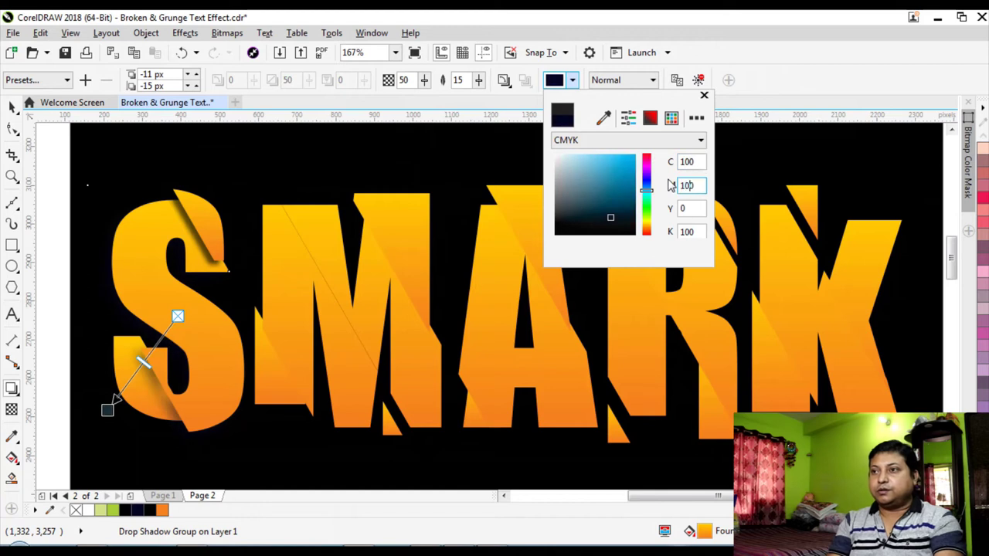
{"action": "type", "text": "0"}
{"action": "key", "text": "Tab"}
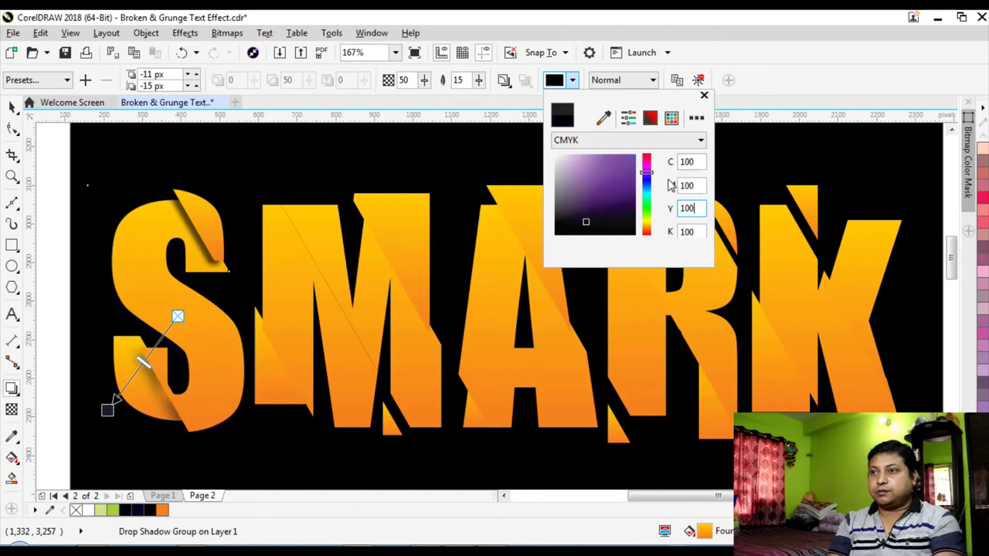
{"action": "key", "text": "Return"}
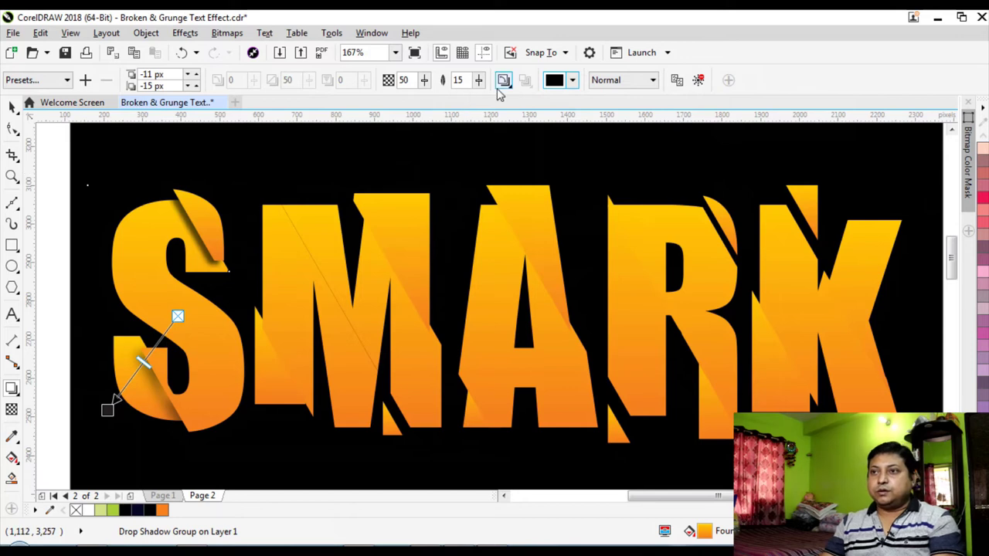
Set the drop shadow opacity of the S's main body to 67.
{"action": "double_click", "coordinate": [404, 80]}
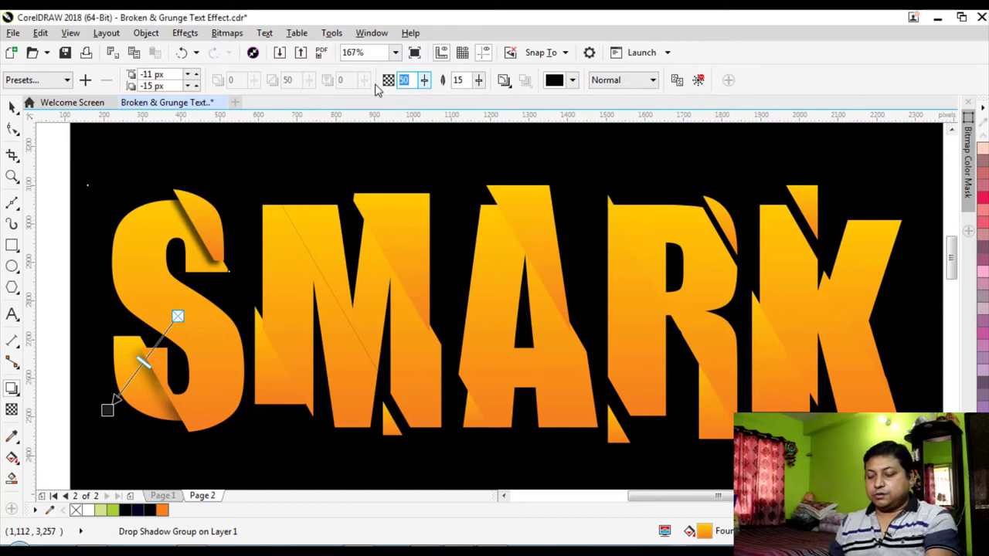
{"action": "key", "text": "Return"}
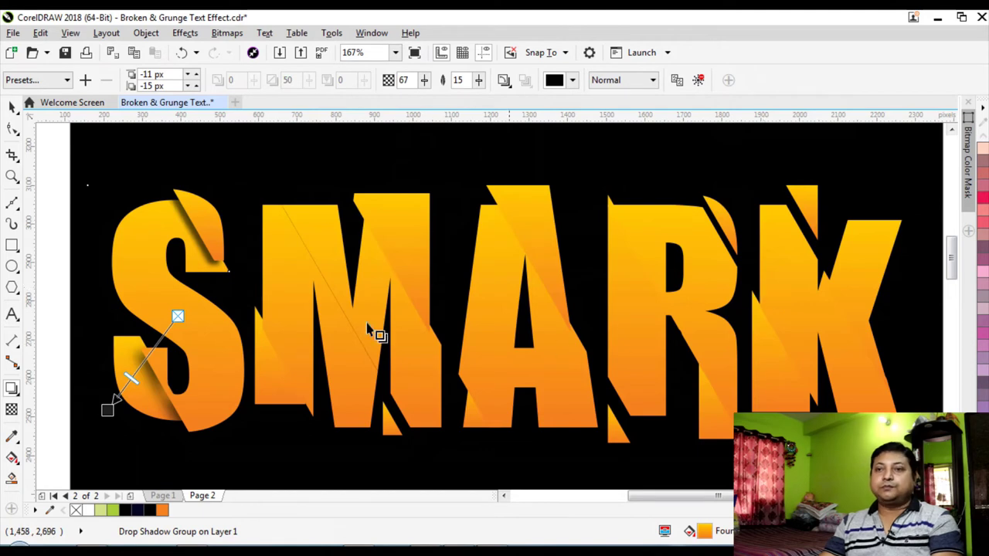
{"action": "left_click", "coordinate": [12, 109]}
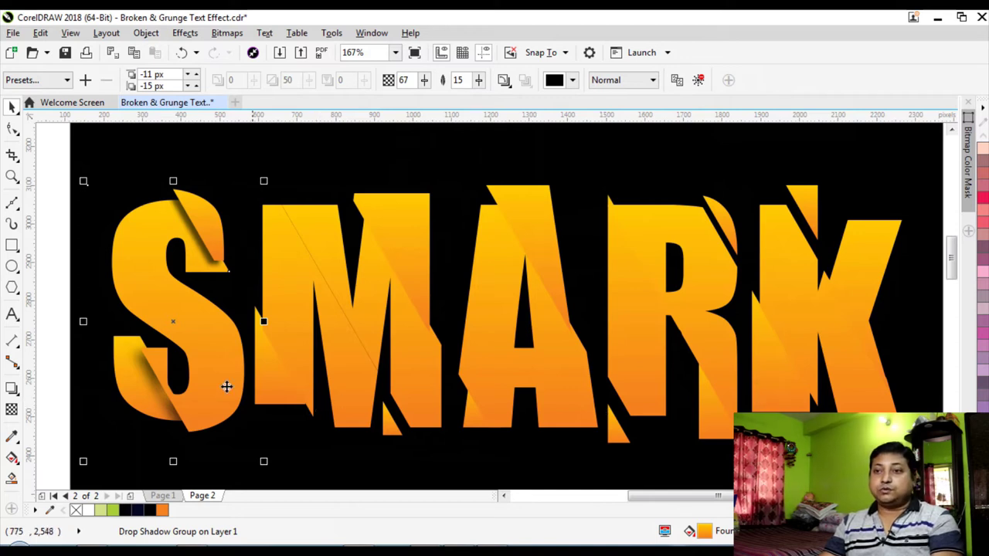
Copy the drop shadow of the S's main body onto the lower-left slice of the M.
{"action": "left_click", "coordinate": [12, 390]}
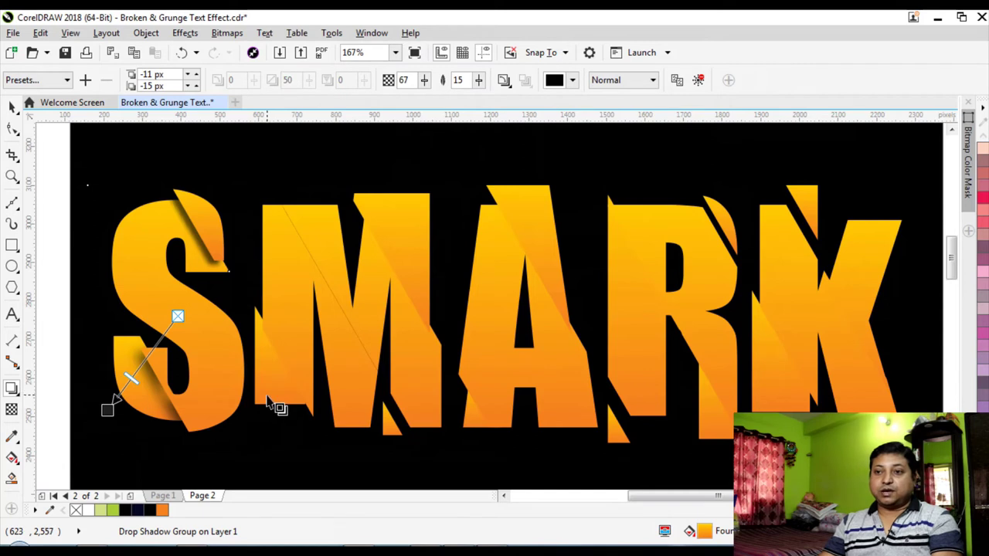
{"action": "left_click", "coordinate": [266, 399]}
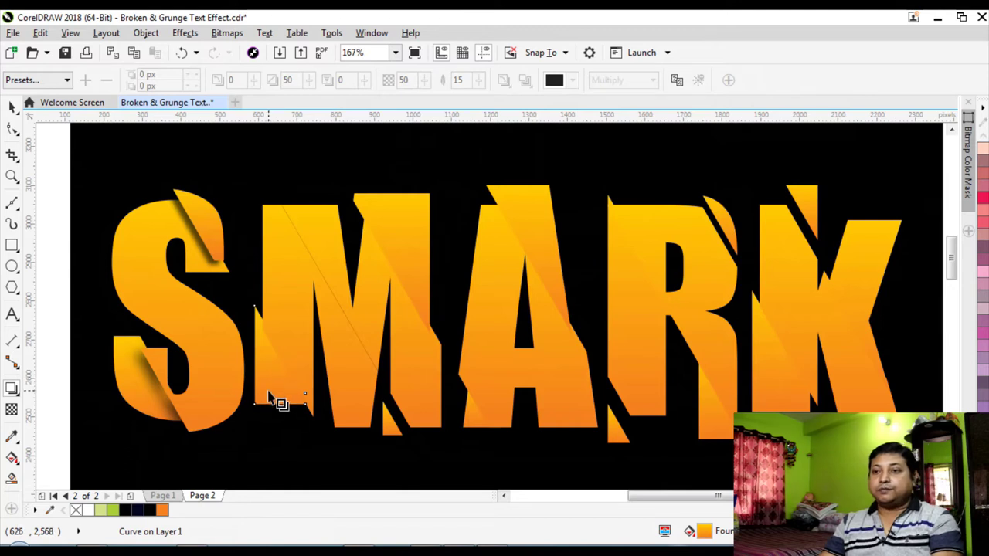
{"action": "left_click", "coordinate": [677, 81]}
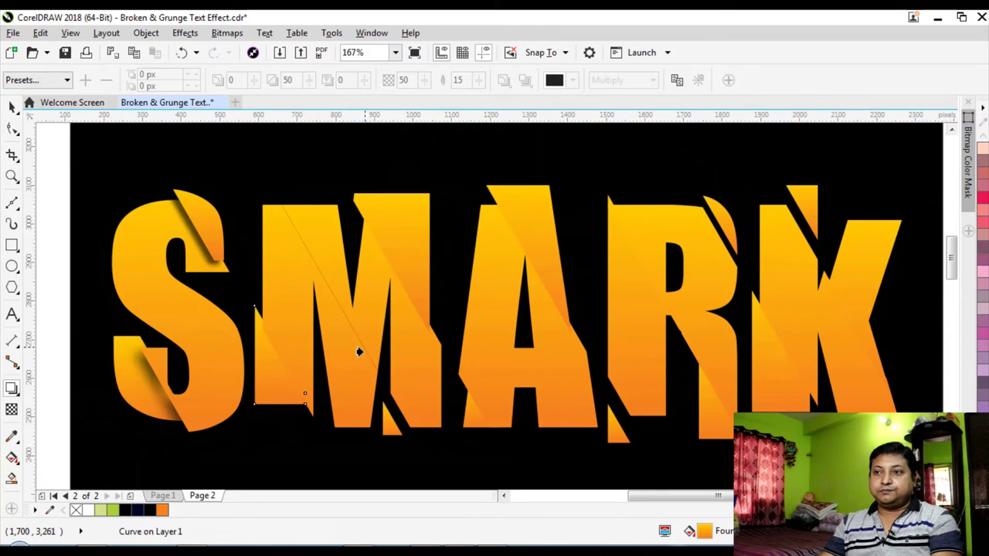
{"action": "left_click", "coordinate": [148, 381]}
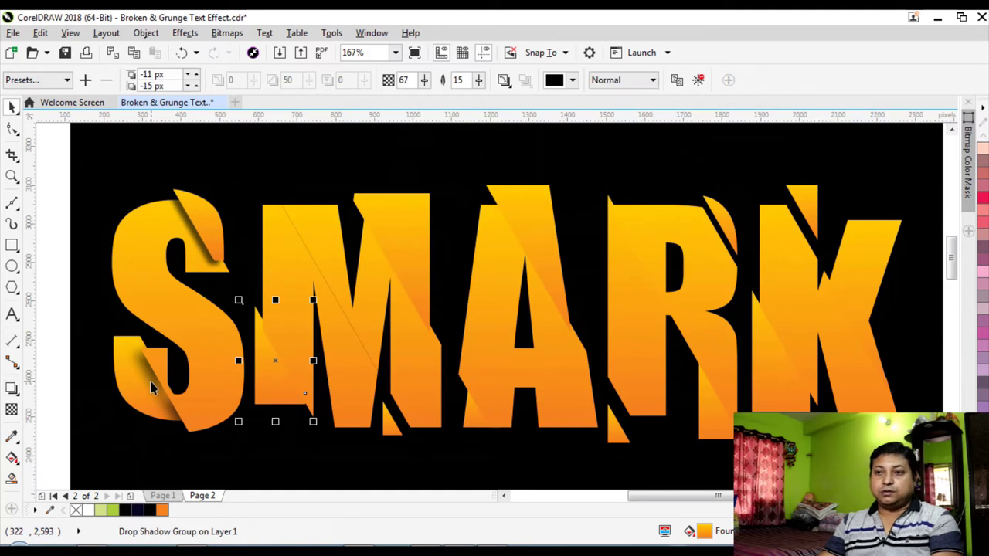
Redirect the shadow of the M's lower-left slice up and to the right, offset about 21 px and 9 px.
{"action": "left_click", "coordinate": [12, 389]}
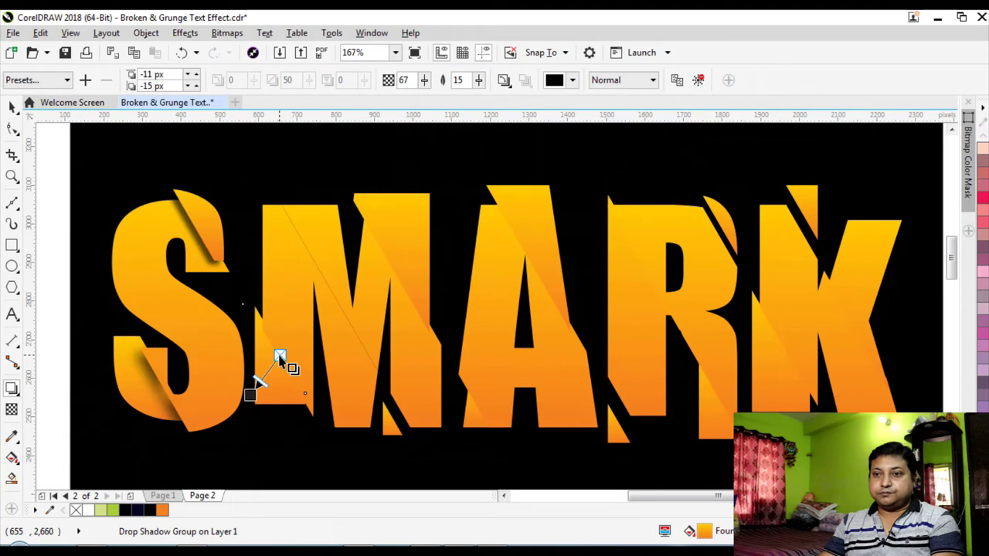
{"action": "left_click_drag", "start_coordinate": [249, 395], "coordinate": [301, 344]}
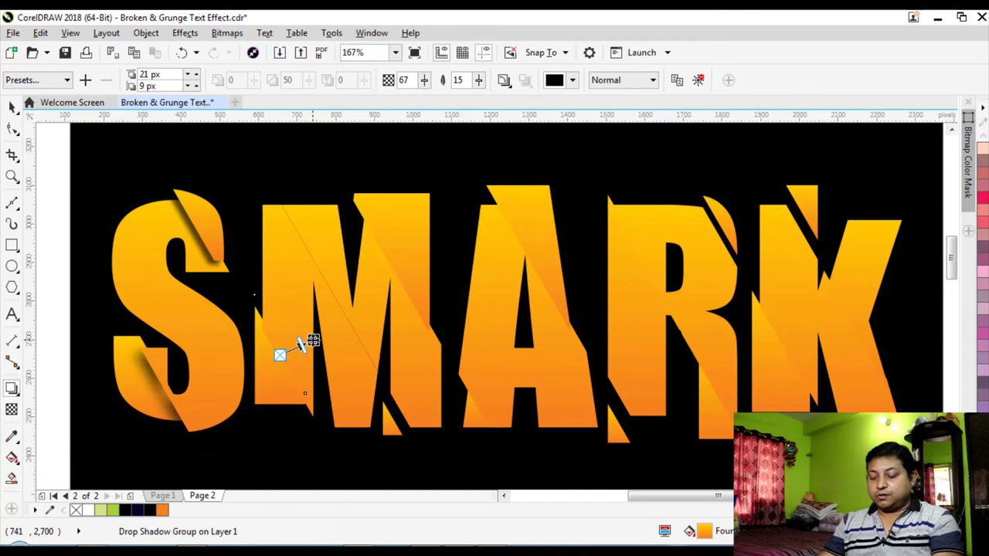
{"action": "left_click_drag", "start_coordinate": [301, 344], "coordinate": [301, 345]}
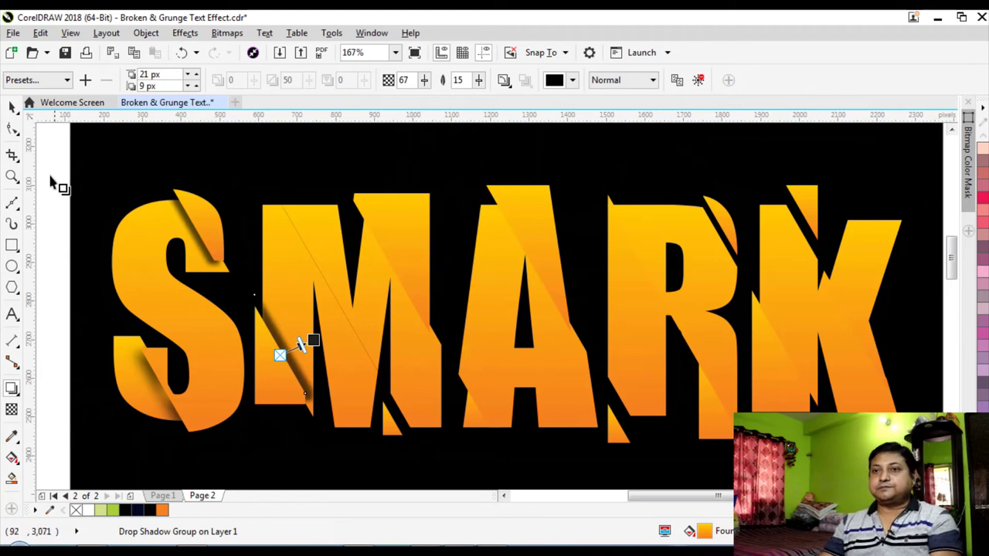
{"action": "left_click", "coordinate": [12, 107]}
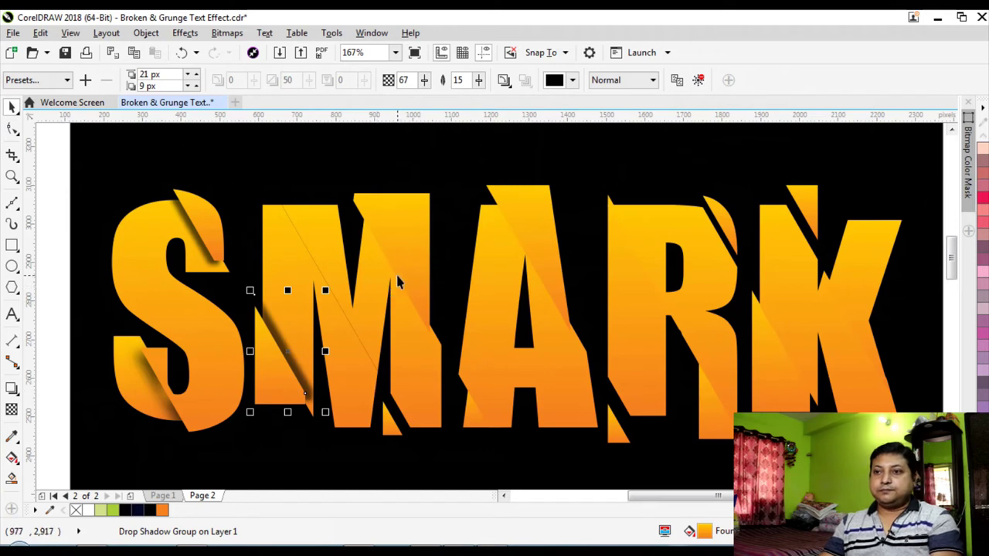
Copy the -9 px drop shadow of the S's upper-right slice onto the upper slices of the M and the A.
{"action": "left_click", "coordinate": [400, 324]}
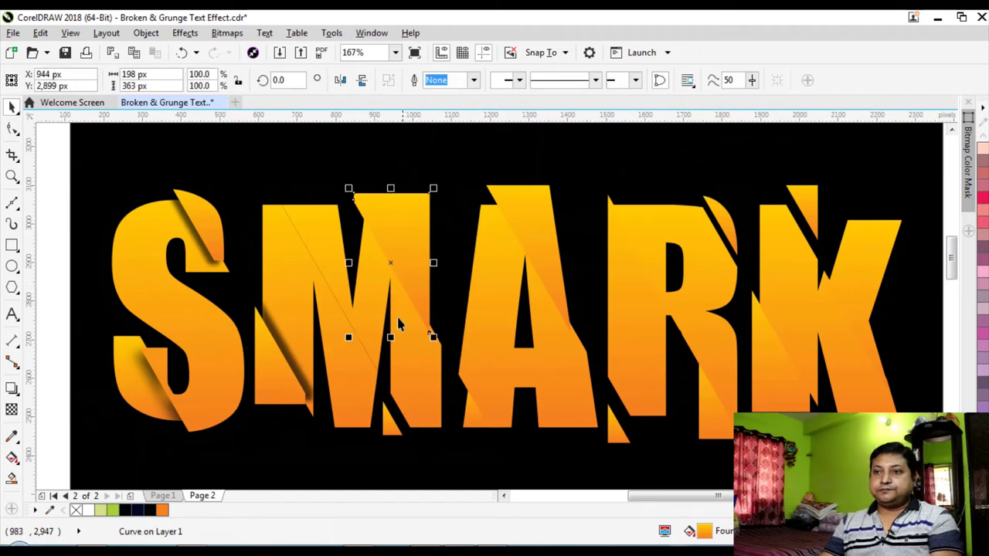
{"action": "left_click", "coordinate": [11, 390]}
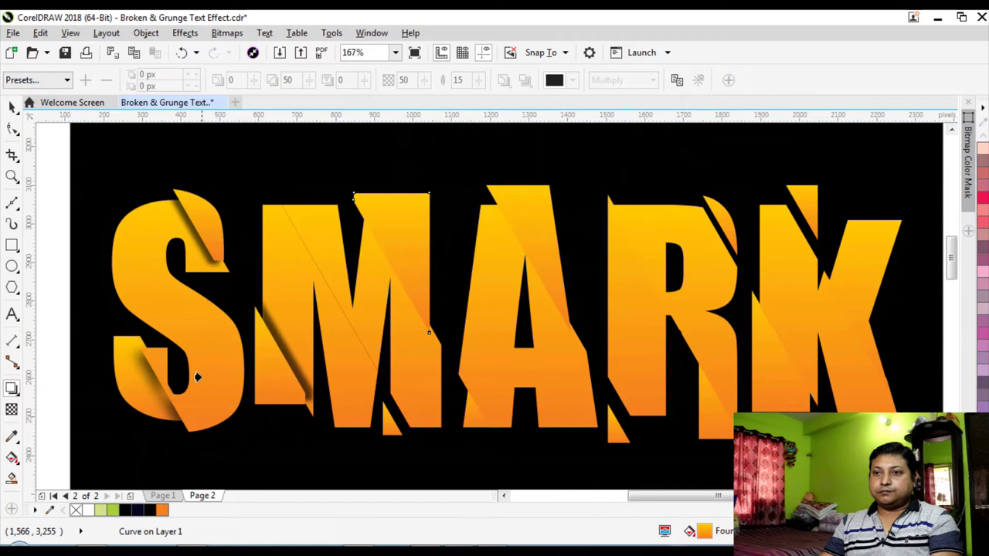
{"action": "left_click_drag", "start_coordinate": [354, 198], "coordinate": [429, 332]}
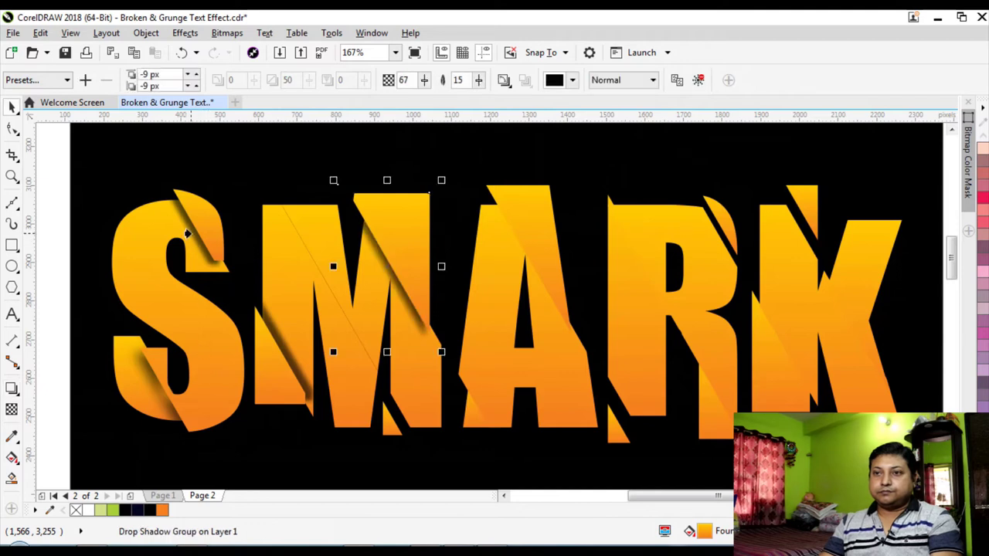
{"action": "left_click_drag", "start_coordinate": [528, 250], "coordinate": [374, 257]}
Copy an existing slice's drop shadow onto the lower-left slice of the A.
{"action": "left_click", "coordinate": [471, 414]}
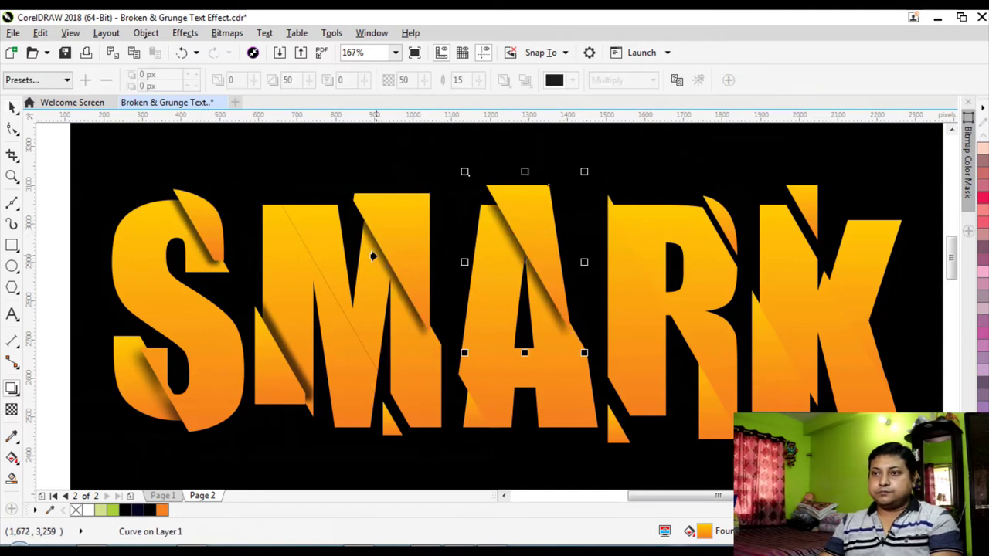
{"action": "left_click_drag", "start_coordinate": [475, 386], "coordinate": [495, 405]}
{"action": "key", "text": "space"}
Copy the drop shadow of the A's lower-left slice onto the lower-right slice of the R.
{"action": "left_click", "coordinate": [707, 412]}
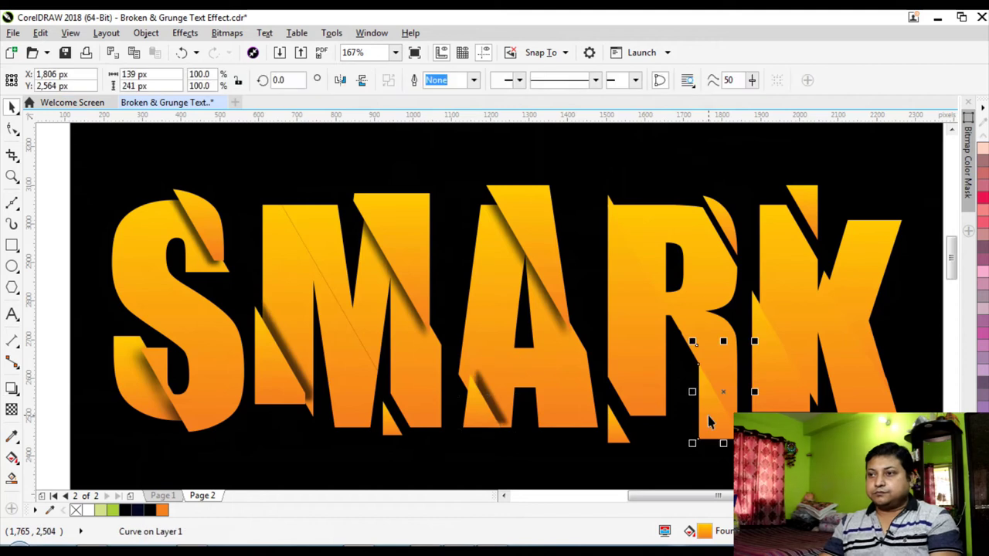
{"action": "left_click", "coordinate": [12, 388]}
{"action": "left_click", "coordinate": [677, 80]}
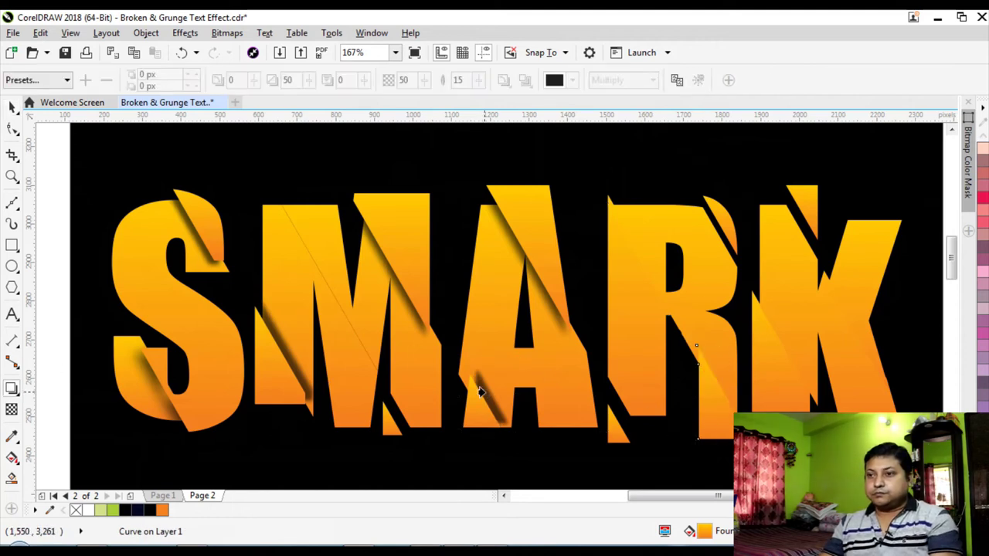
{"action": "left_click", "coordinate": [483, 393]}
Copy drop shadows onto the K's lower-left slice and its right-hand piece, the latter offset -9 px both ways.
{"action": "left_click", "coordinate": [677, 81]}
{"action": "left_click", "coordinate": [648, 420]}
{"action": "key", "text": "space"}
{"action": "left_click", "coordinate": [878, 276]}
{"action": "left_click", "coordinate": [11, 389]}
{"action": "left_click", "coordinate": [677, 80]}
{"action": "left_click", "coordinate": [277, 371]}
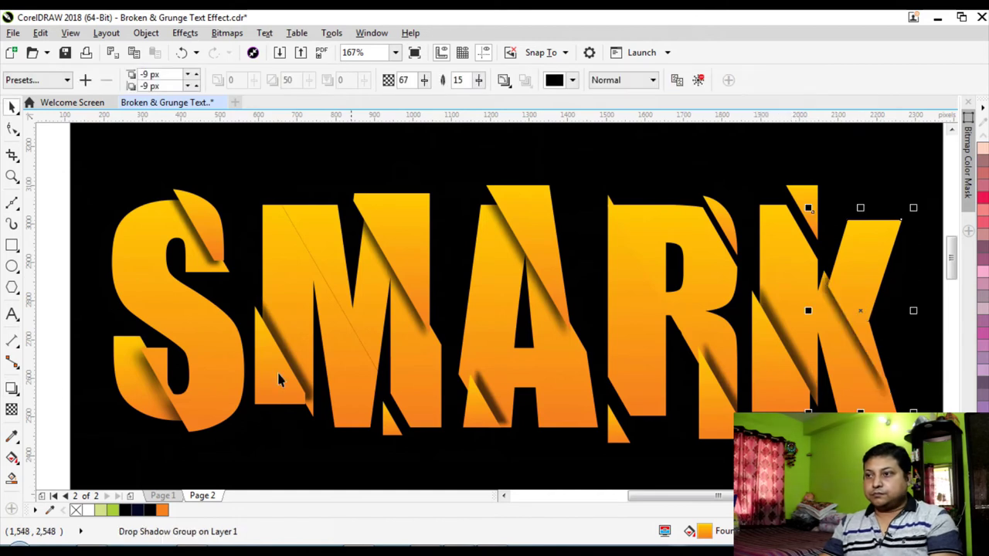
Move the black grunge texture group closer to the page, level with the SMARK artwork.
{"action": "left_click", "coordinate": [12, 176]}
{"action": "scroll", "coordinate": [414, 276], "scroll_direction": "down", "scroll_amount": 2}
{"action": "scroll", "coordinate": [503, 261], "scroll_direction": "down", "scroll_amount": 2}
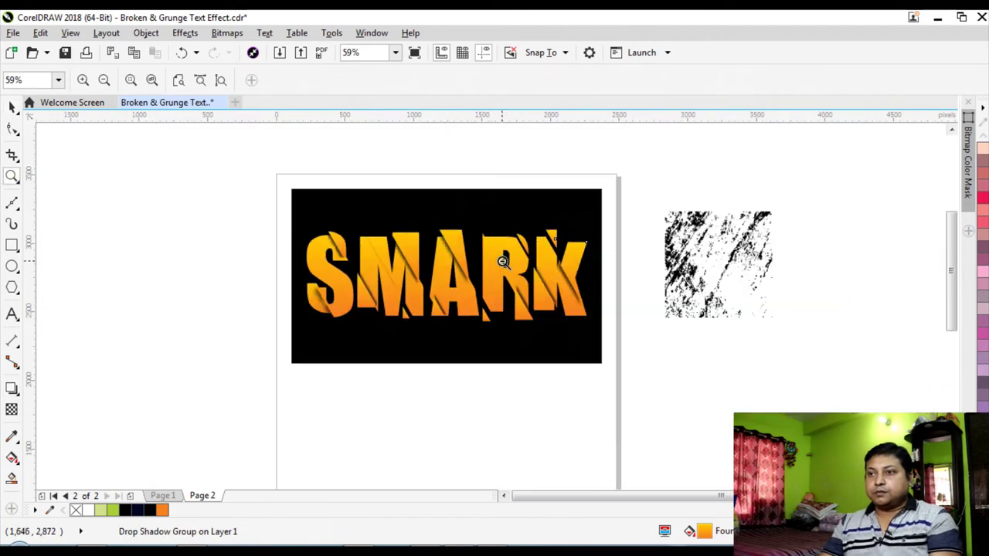
{"action": "left_click_drag", "start_coordinate": [271, 174], "coordinate": [638, 345]}
{"action": "left_click_drag", "start_coordinate": [698, 390], "coordinate": [732, 404]}
{"action": "left_click", "coordinate": [12, 106]}
{"action": "left_click", "coordinate": [147, 241]}
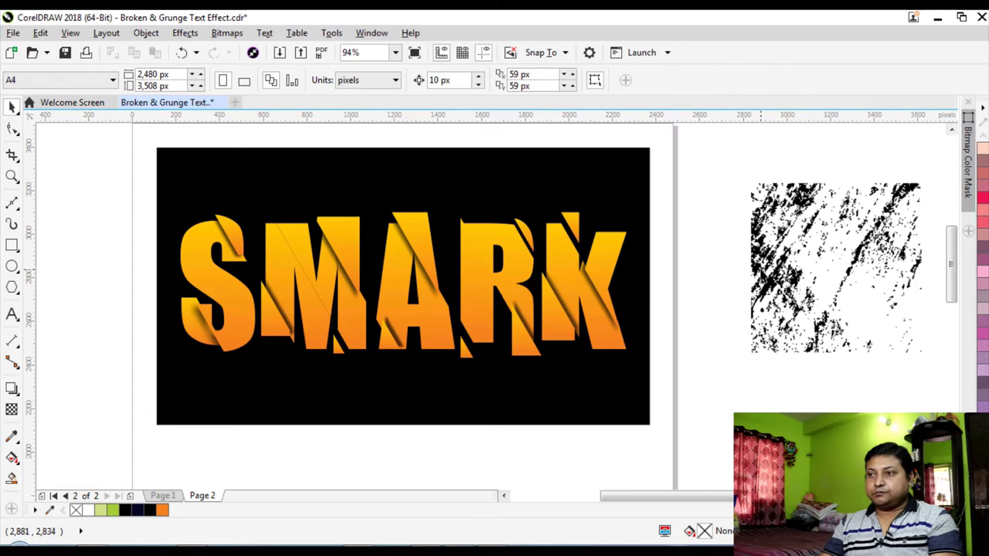
{"action": "left_click", "coordinate": [760, 267]}
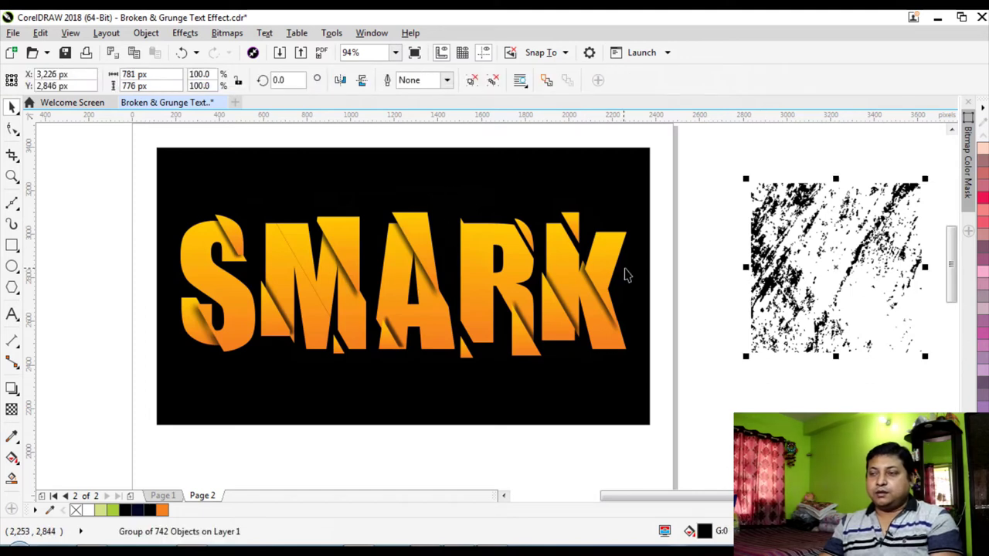
{"action": "left_click_drag", "start_coordinate": [775, 255], "coordinate": [736, 293]}
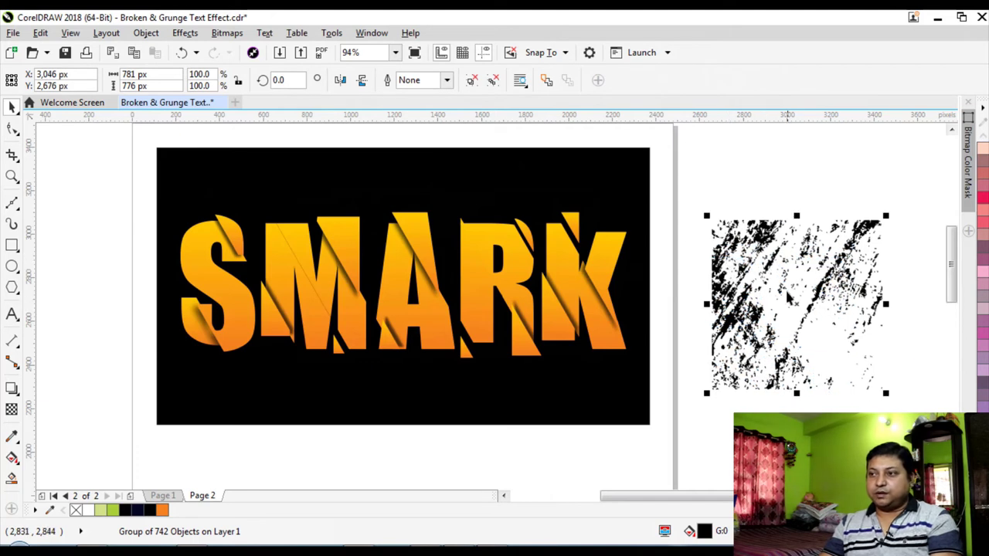
{"action": "left_click_drag", "start_coordinate": [740, 317], "coordinate": [729, 258]}
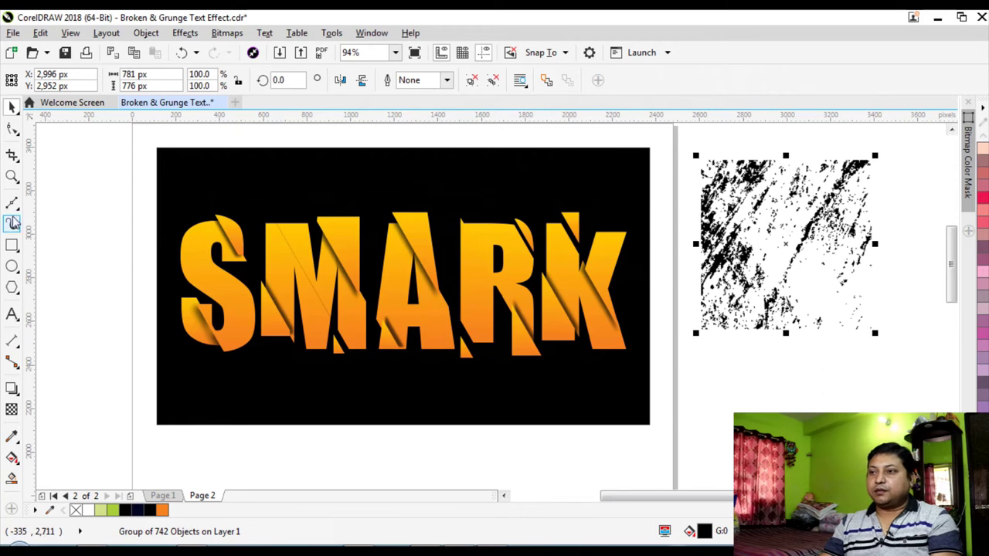
Enlarge the grunge texture group to about 236% so it overlaps the R and K.
{"action": "left_click", "coordinate": [11, 176]}
{"action": "right_click", "coordinate": [158, 213]}
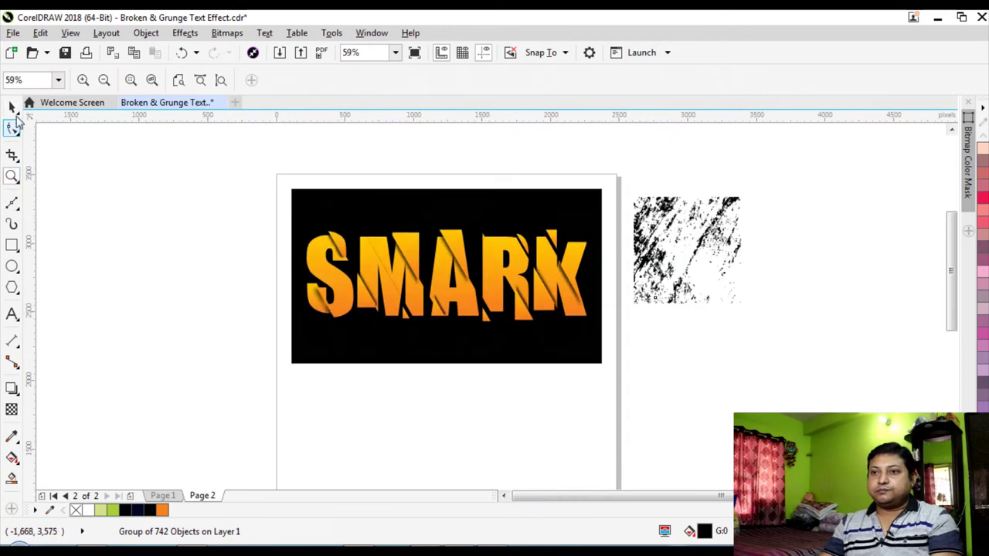
{"action": "left_click", "coordinate": [12, 107]}
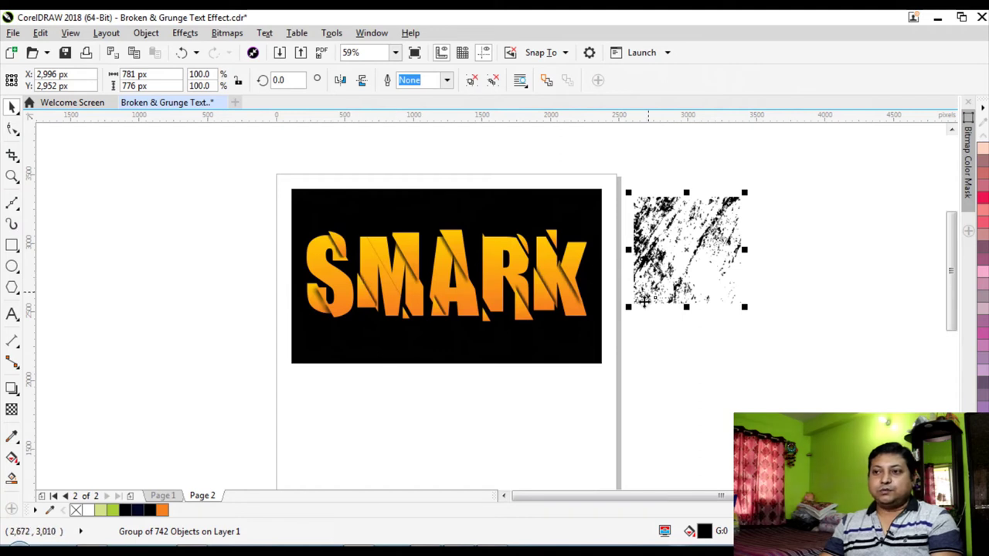
{"action": "left_click_drag", "start_coordinate": [628, 306], "coordinate": [459, 475]}
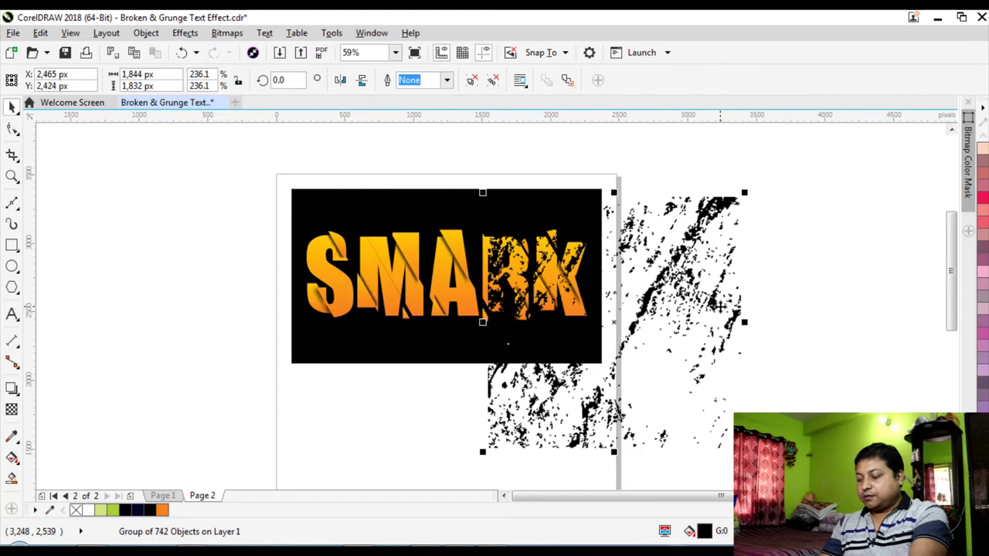
Recolor the grunge texture group orange and try to apply an interactive fill to it.
{"action": "left_click", "coordinate": [983, 423]}
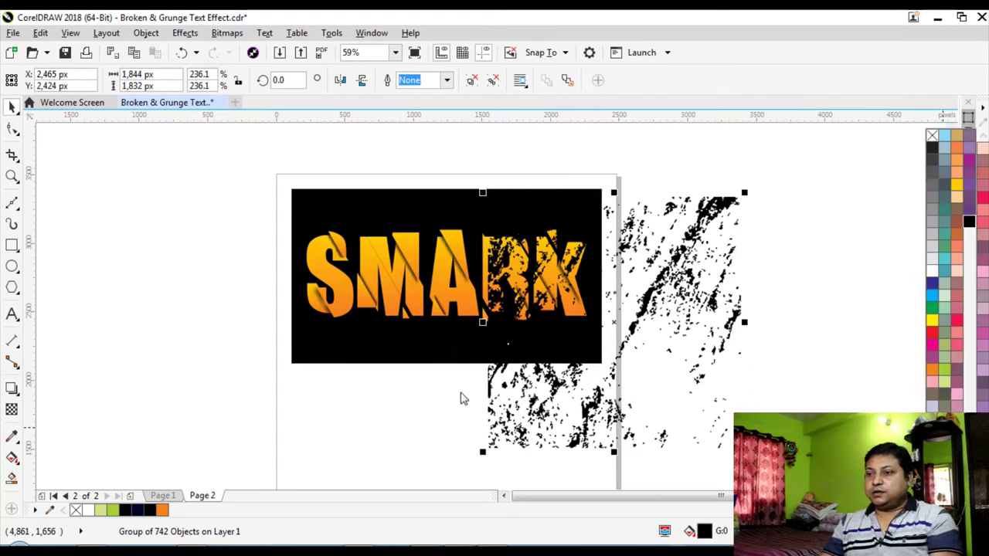
{"action": "left_click", "coordinate": [932, 370]}
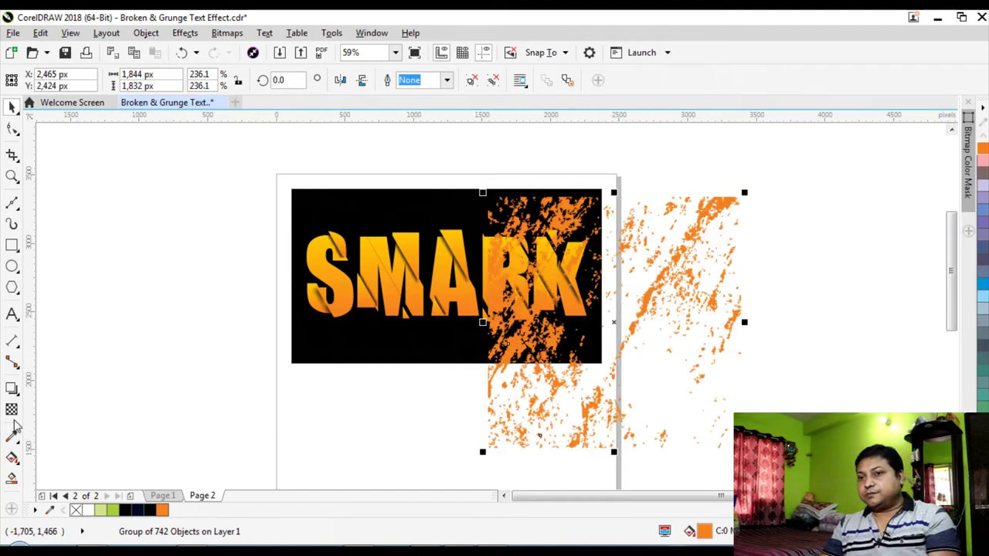
{"action": "left_click", "coordinate": [13, 458]}
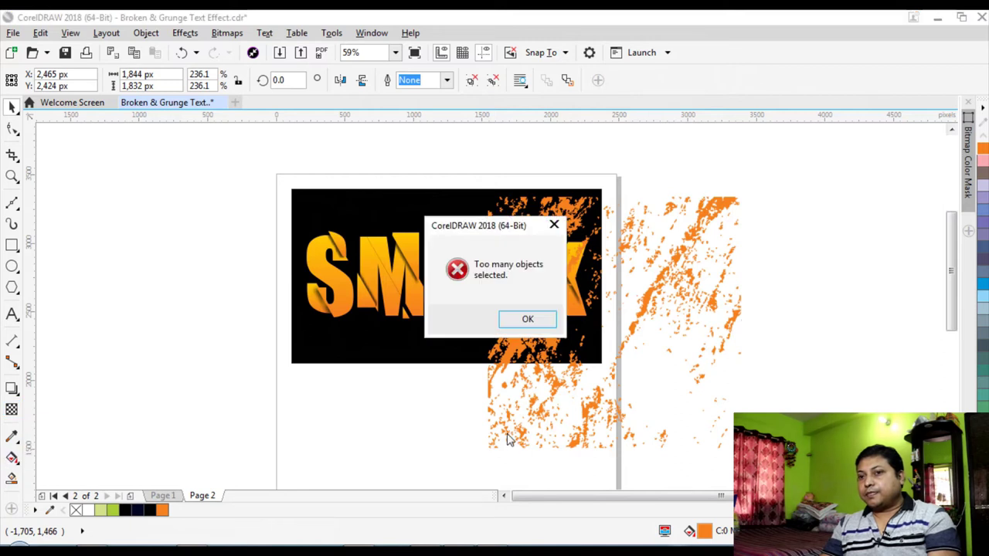
{"action": "left_click", "coordinate": [529, 323]}
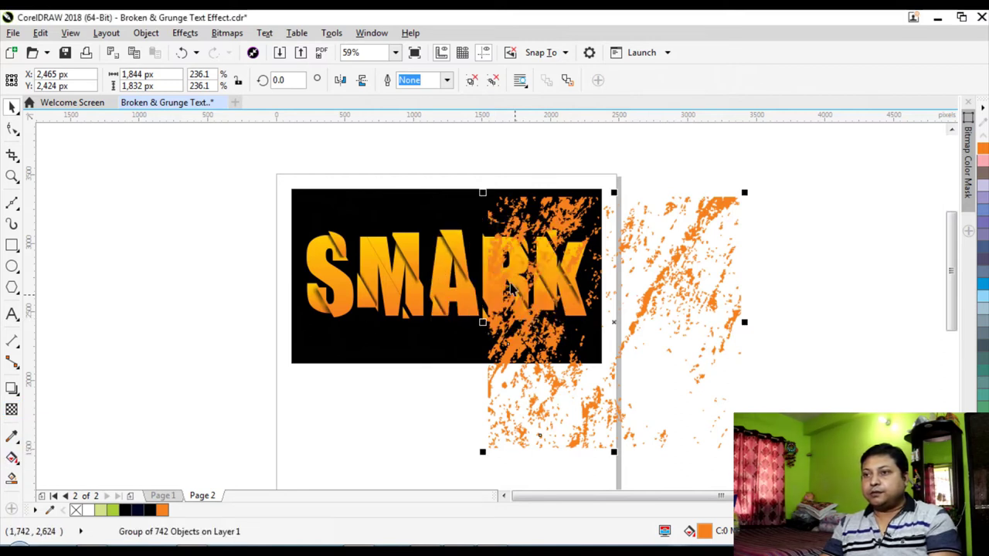
Recolor the grunge texture golden yellow and move it over the left part of the SMARK artwork.
{"action": "scroll", "coordinate": [982, 270], "scroll_direction": "down", "scroll_amount": 3}
{"action": "left_click", "coordinate": [982, 371]}
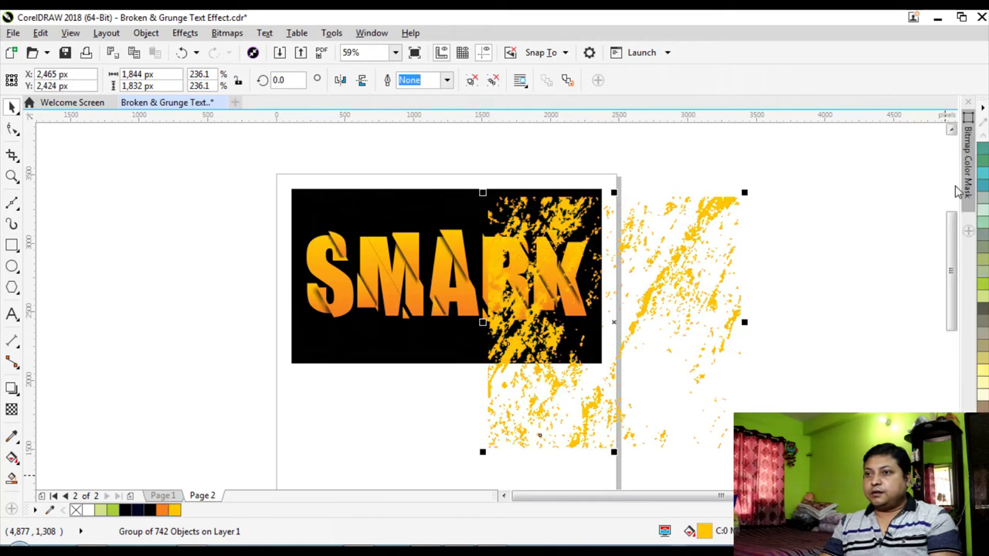
{"action": "left_click_drag", "start_coordinate": [693, 229], "coordinate": [499, 176]}
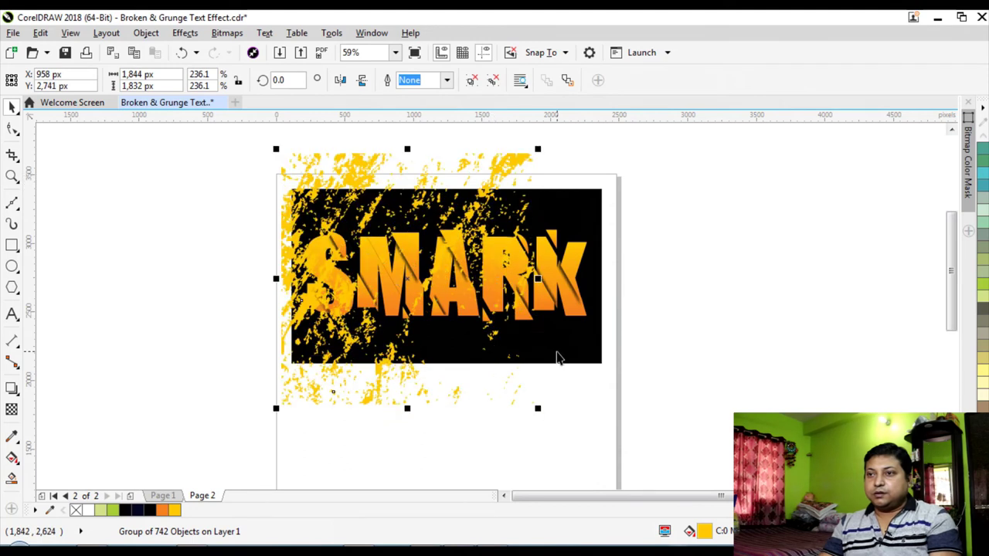
Place a copy of the yellow texture right of the page, and enlarge the original to about 313% over the whole SMARK artwork.
{"action": "left_click_drag", "start_coordinate": [296, 198], "coordinate": [783, 205]}
{"action": "left_click", "coordinate": [543, 283]}
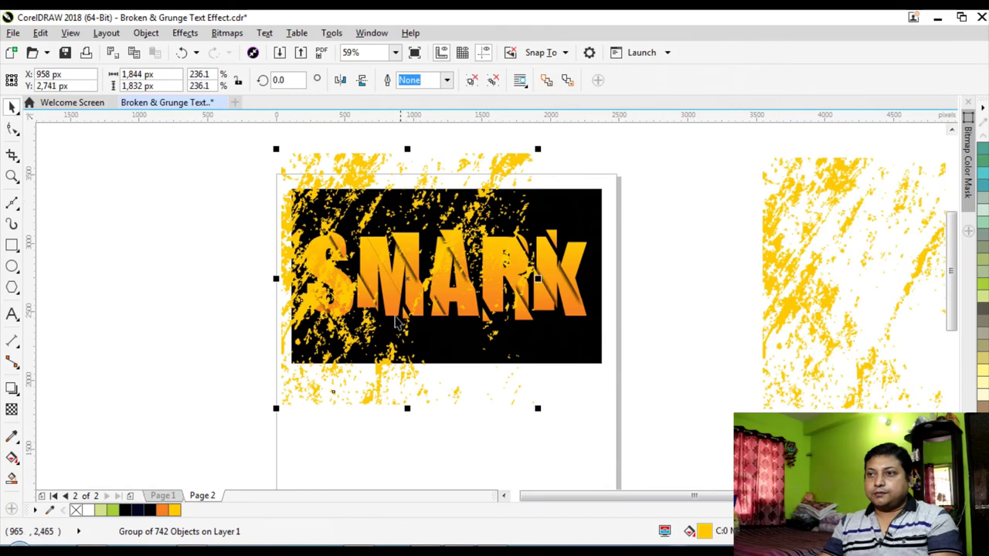
{"action": "left_click_drag", "start_coordinate": [539, 411], "coordinate": [689, 445]}
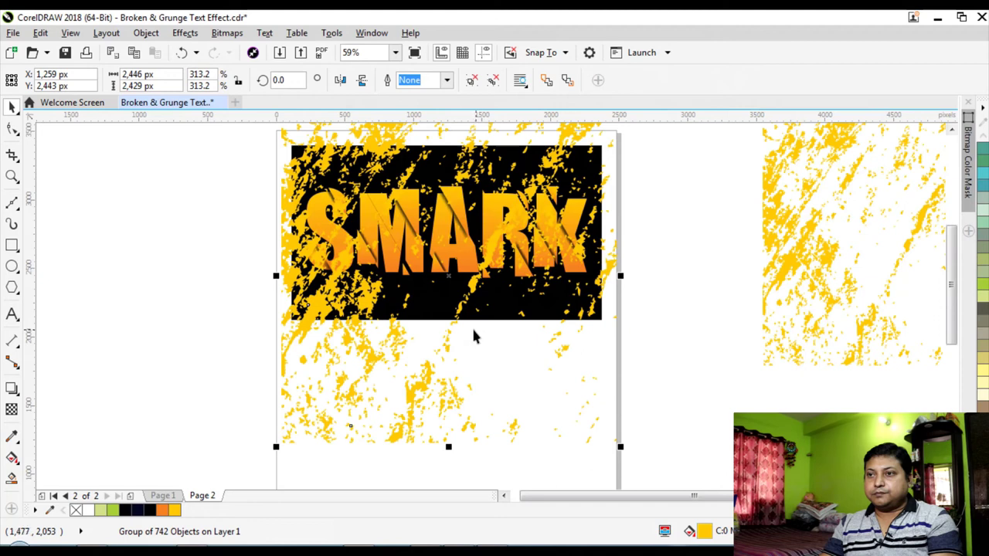
{"action": "left_click_drag", "start_coordinate": [458, 311], "coordinate": [466, 316]}
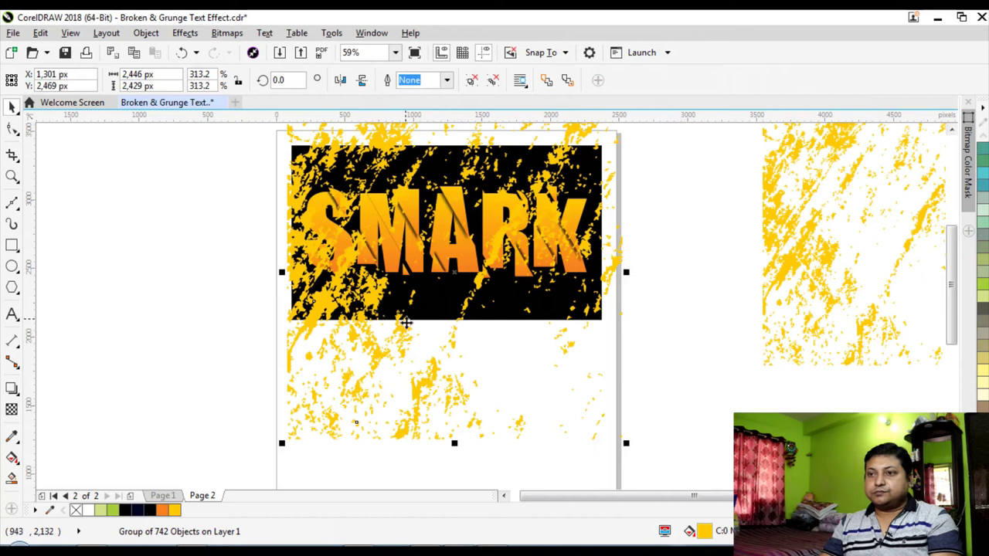
Move the large yellow texture partly off the page's left side and PowerClip it inside the black background rectangle.
{"action": "left_click_drag", "start_coordinate": [400, 338], "coordinate": [258, 337]}
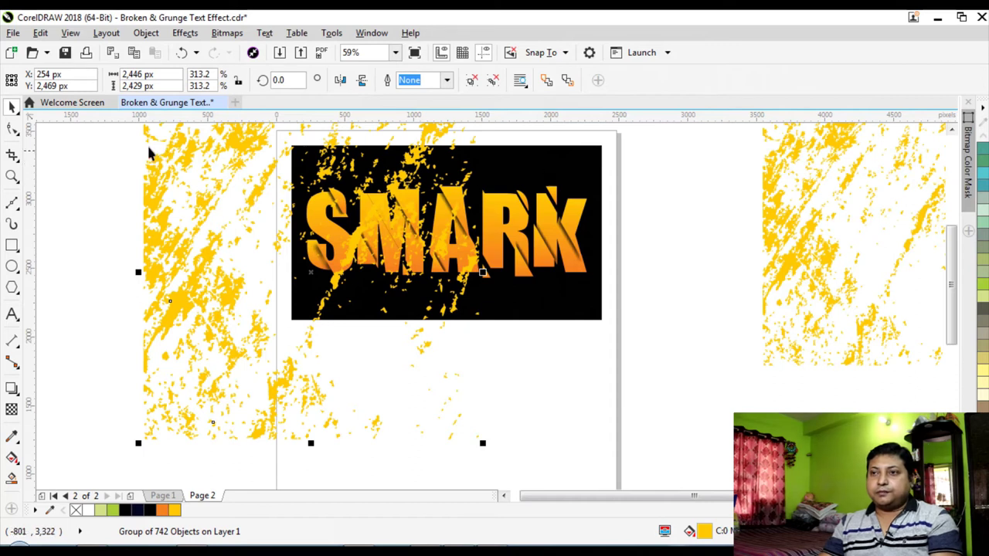
{"action": "left_click", "coordinate": [149, 35]}
{"action": "mouse_move", "coordinate": [178, 170]}
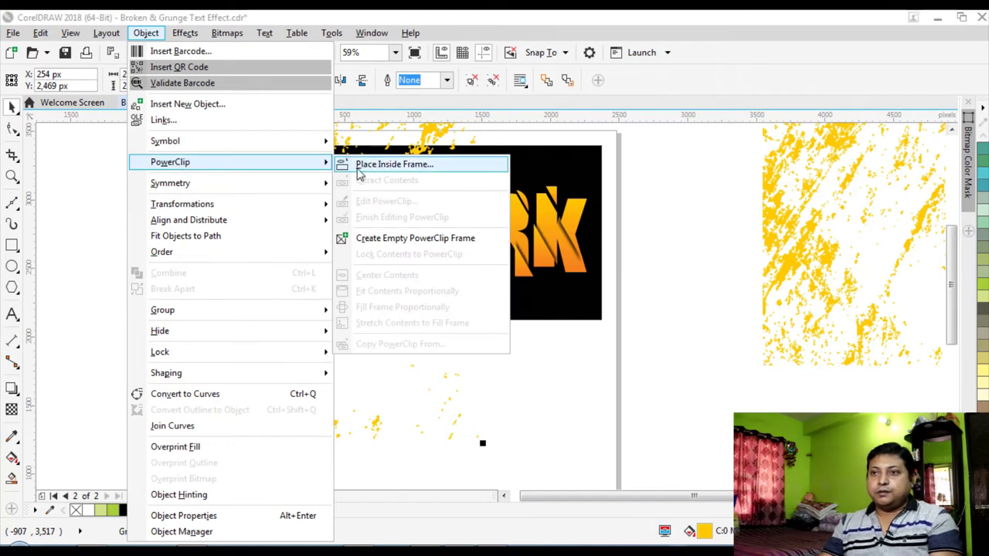
{"action": "left_click", "coordinate": [394, 165]}
{"action": "left_click", "coordinate": [525, 164]}
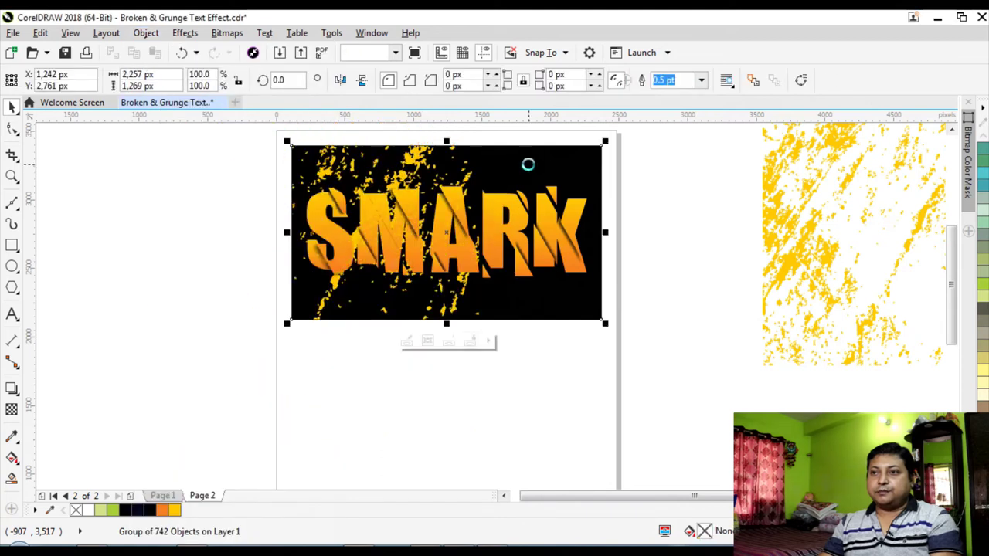
Inside the rectangle's PowerClip, add a copy of the texture mirrored horizontally and vertically, positioned over the R and K side.
{"action": "left_click", "coordinate": [340, 160], "text": "ctrl"}
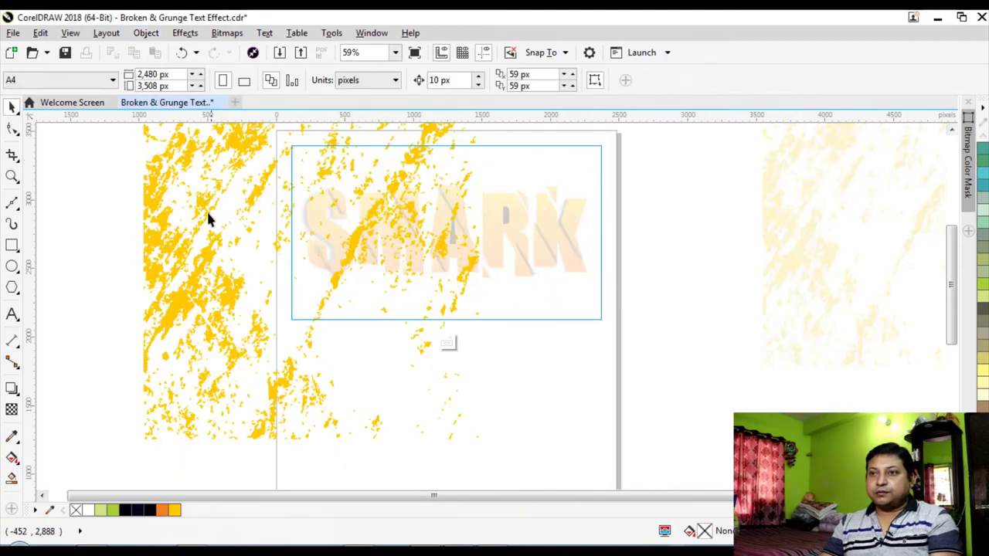
{"action": "left_click", "coordinate": [190, 223]}
{"action": "left_click_drag", "start_coordinate": [173, 243], "coordinate": [503, 227]}
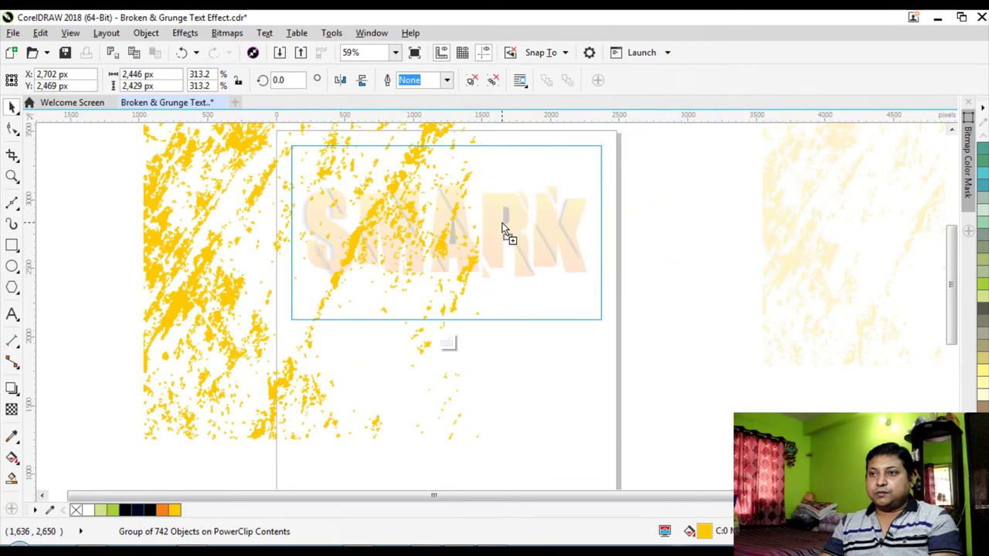
{"action": "left_click", "coordinate": [340, 82]}
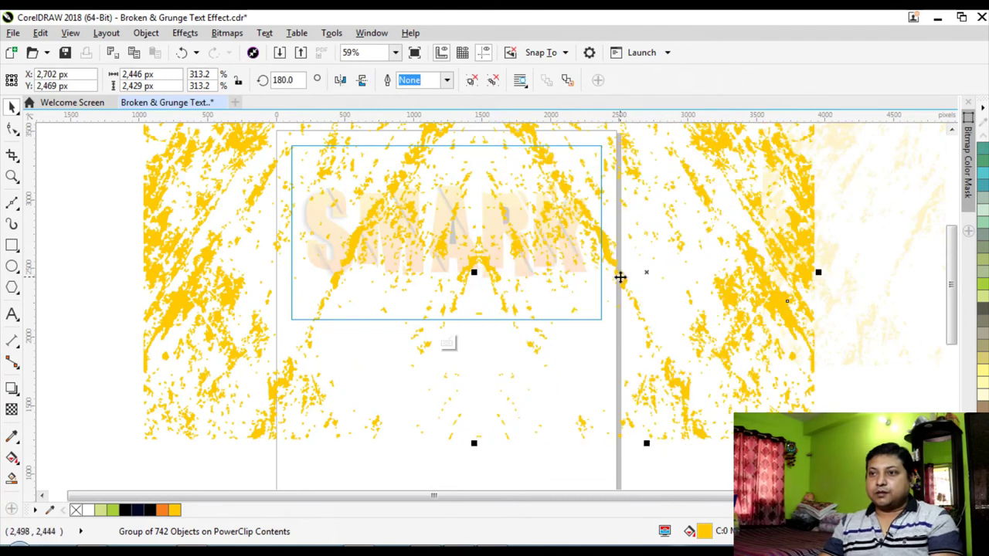
{"action": "left_click", "coordinate": [362, 80]}
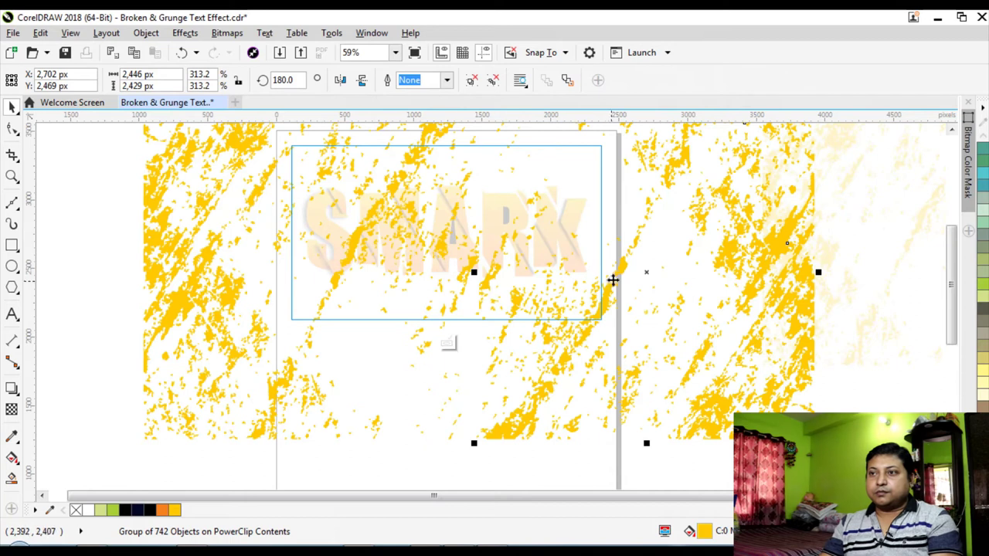
{"action": "left_click_drag", "start_coordinate": [616, 276], "coordinate": [595, 251]}
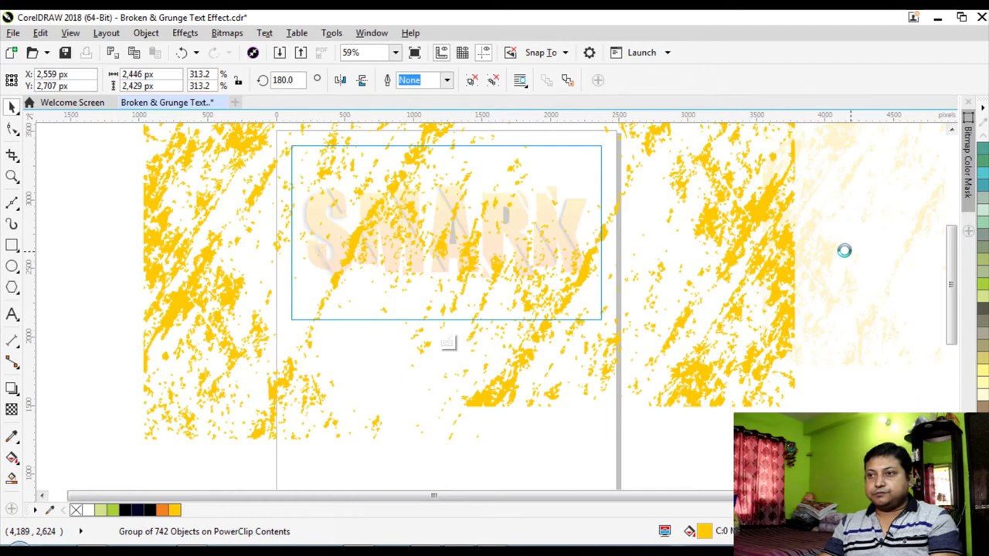
{"action": "left_click", "coordinate": [644, 216]}
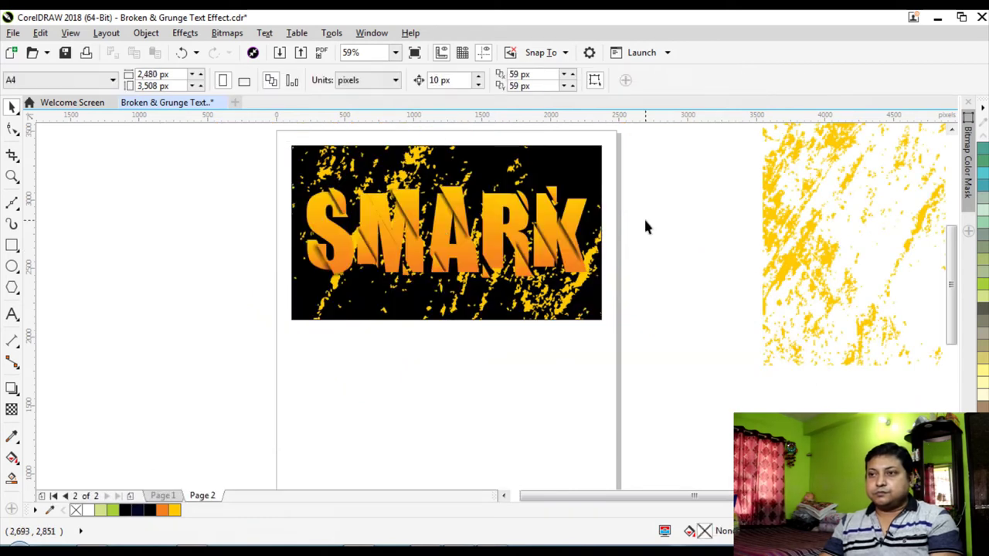
Move the spare yellow texture up against the page's right edge and ungroup it.
{"action": "left_click_drag", "start_coordinate": [779, 196], "coordinate": [652, 210]}
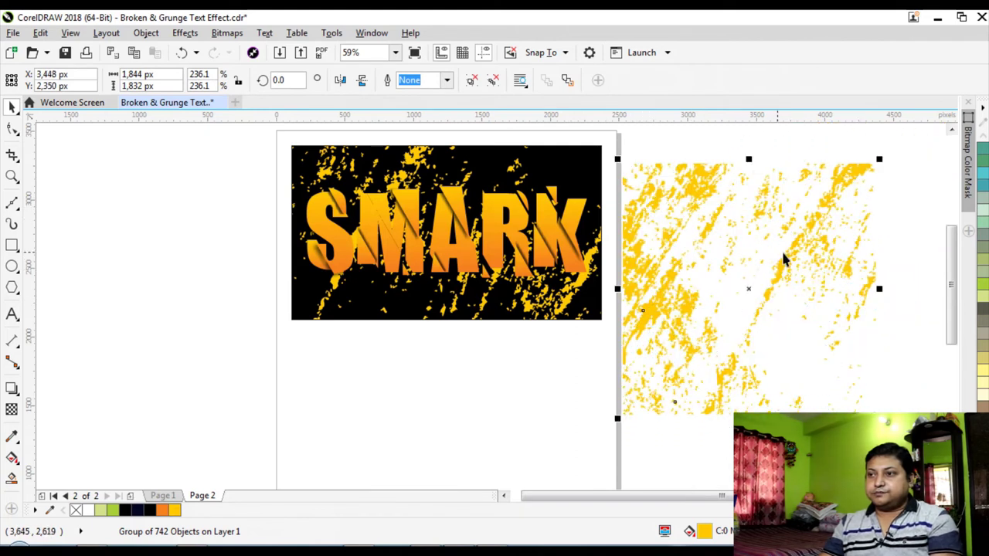
{"action": "left_click", "coordinate": [705, 265]}
{"action": "left_click", "coordinate": [471, 80]}
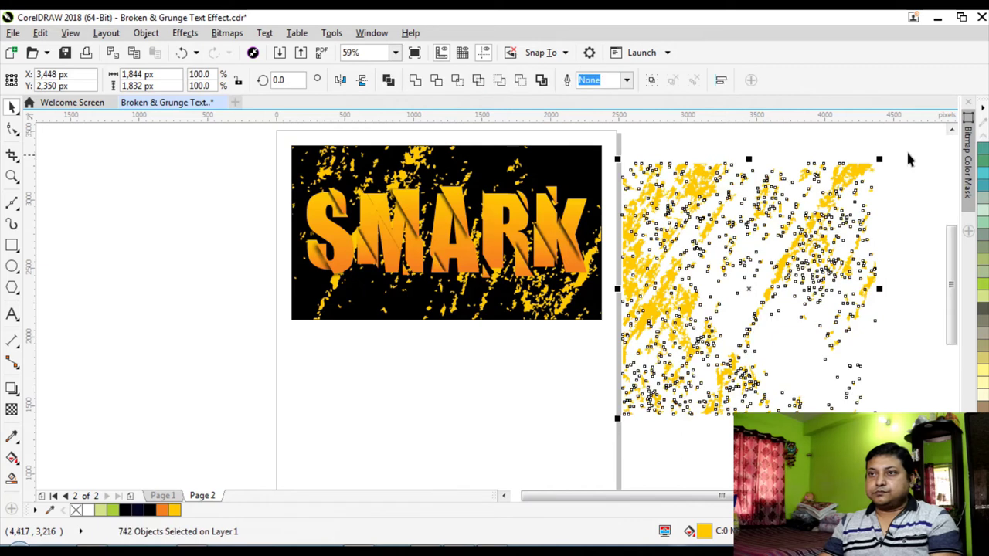
Delete the spare texture's pieces in its right half, both the upper area and the lower cluster.
{"action": "left_click", "coordinate": [904, 157]}
{"action": "left_click_drag", "start_coordinate": [734, 363], "coordinate": [740, 366]}
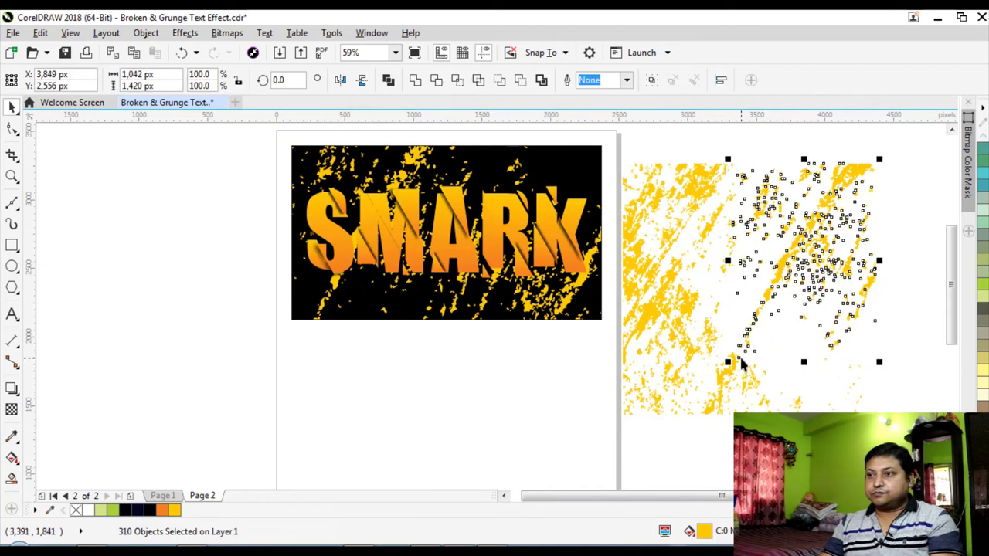
{"action": "key", "text": "Delete"}
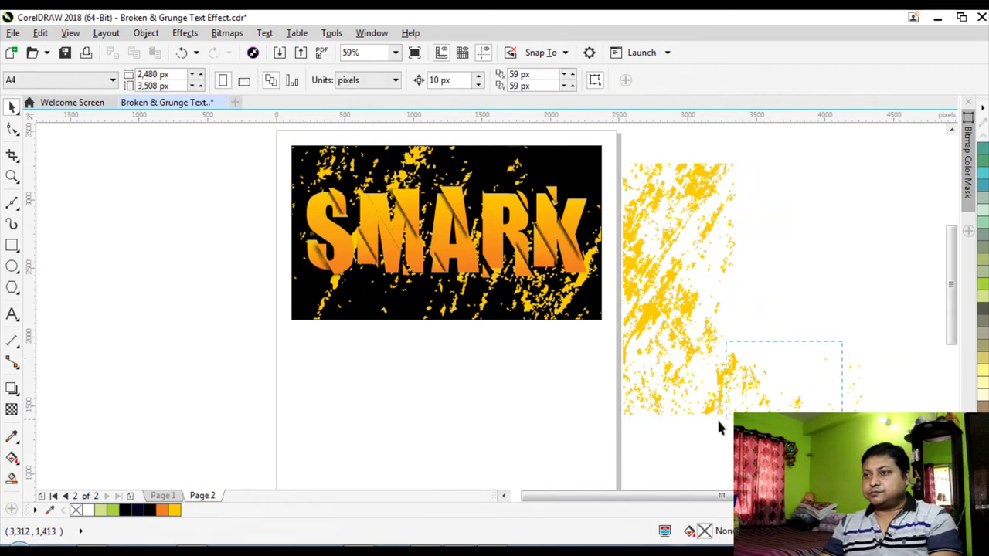
{"action": "left_click_drag", "start_coordinate": [711, 421], "coordinate": [712, 421]}
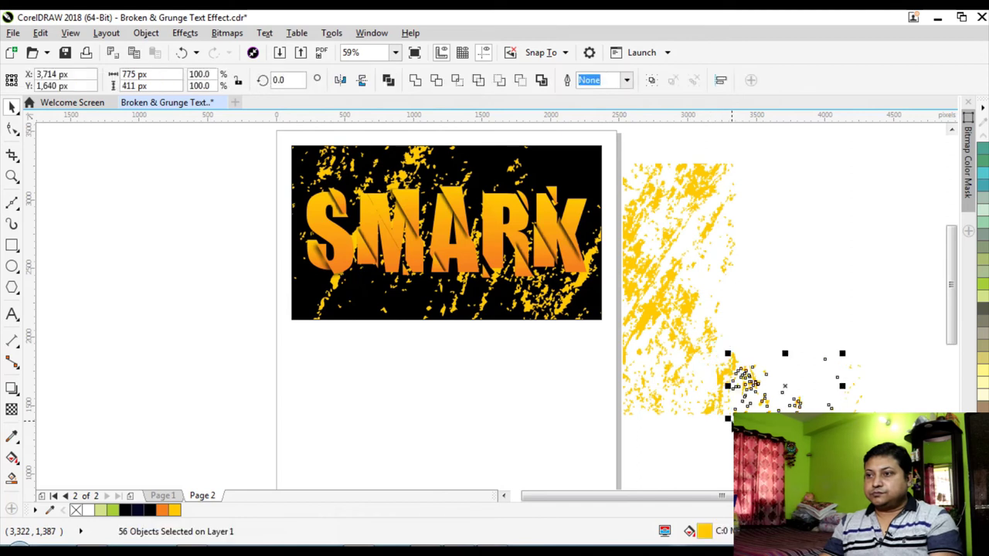
{"action": "key", "text": "Delete"}
Group the remaining left half of the spare texture and fill it with black.
{"action": "left_click_drag", "start_coordinate": [649, 429], "coordinate": [601, 436]}
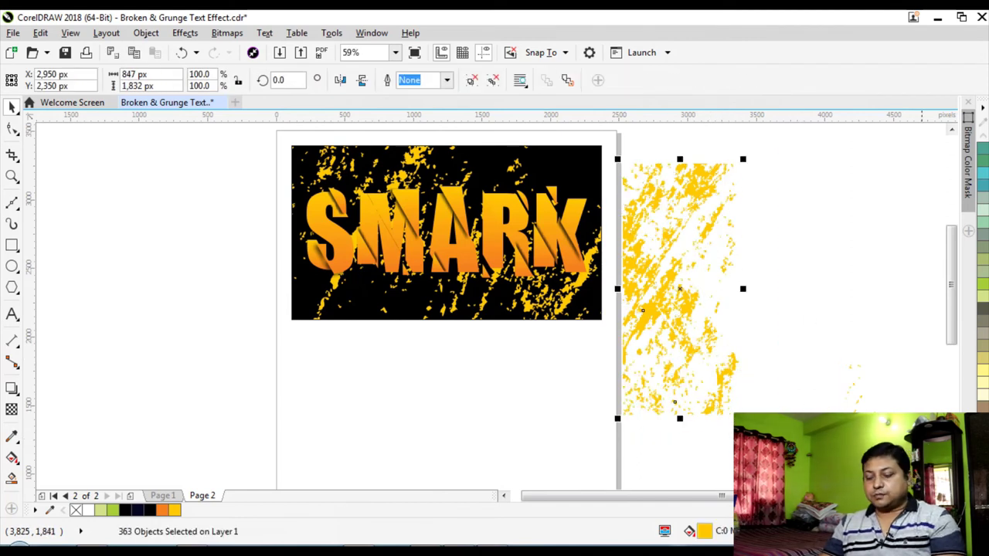
{"action": "key", "text": "ctrl+g"}
{"action": "left_click", "coordinate": [981, 224]}
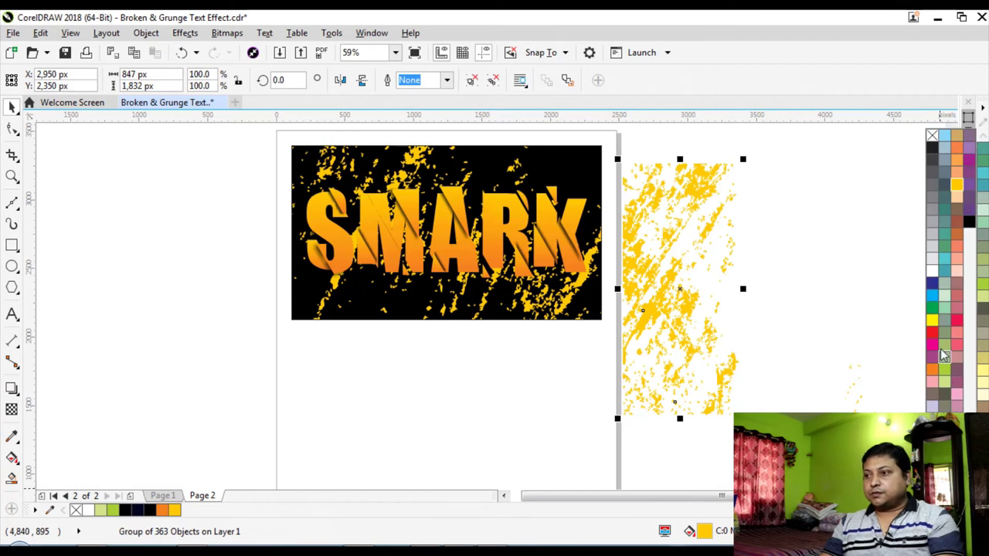
{"action": "left_click", "coordinate": [969, 222]}
{"action": "key", "text": "Escape"}
Scale the black texture group down to about 50.7% and place it just beside the black rectangle's right edge.
{"action": "left_click", "coordinate": [699, 193]}
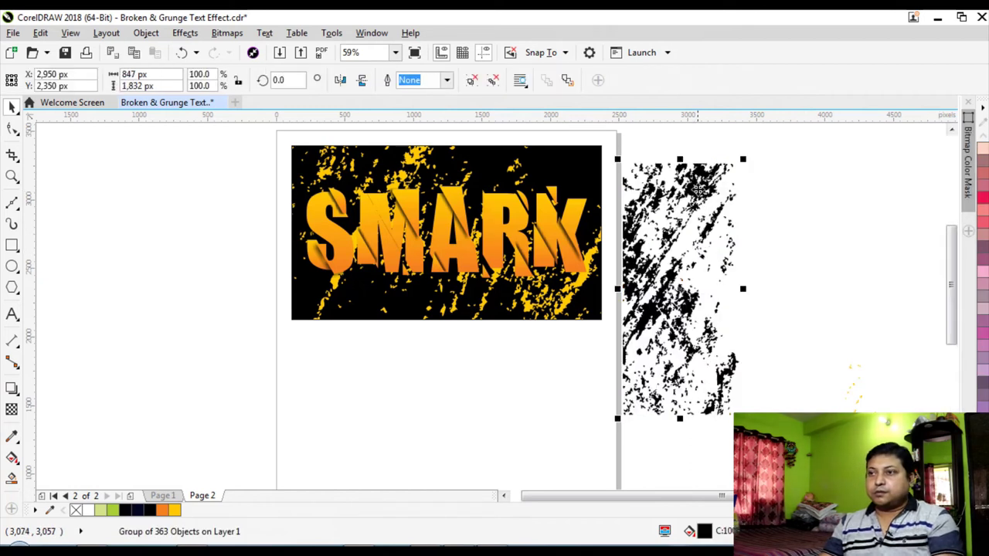
{"action": "left_click_drag", "start_coordinate": [698, 185], "coordinate": [705, 171]}
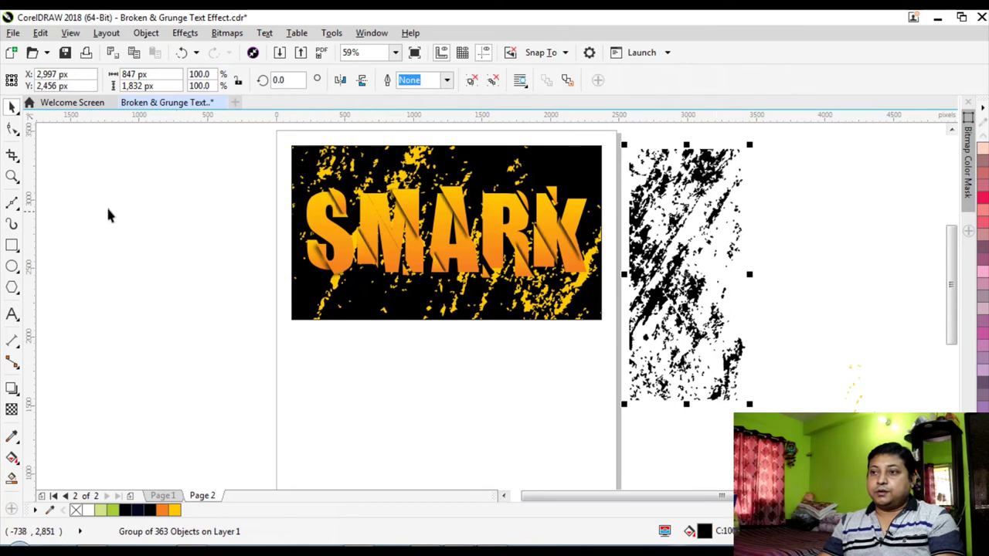
{"action": "left_click", "coordinate": [12, 176]}
{"action": "left_click_drag", "start_coordinate": [269, 133], "coordinate": [768, 404]}
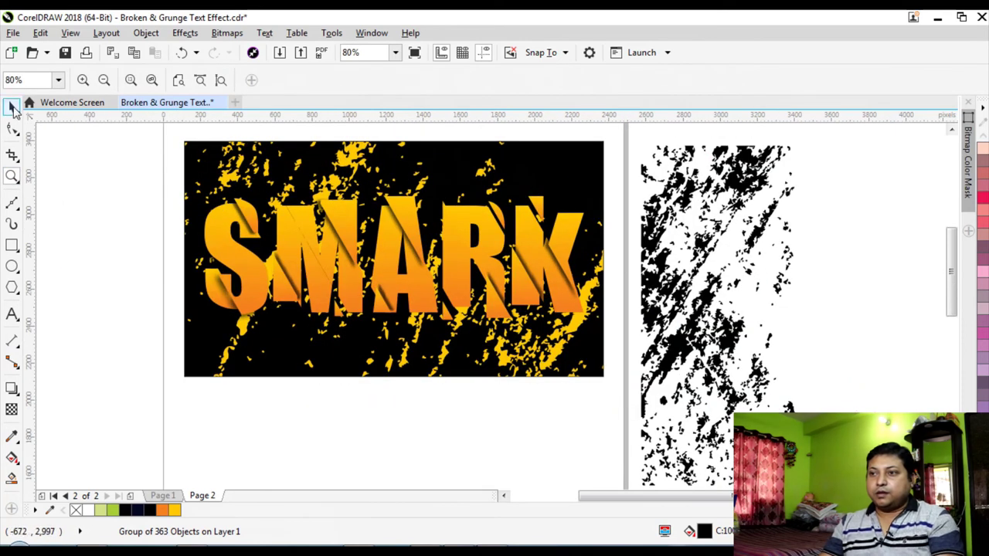
{"action": "left_click", "coordinate": [12, 107]}
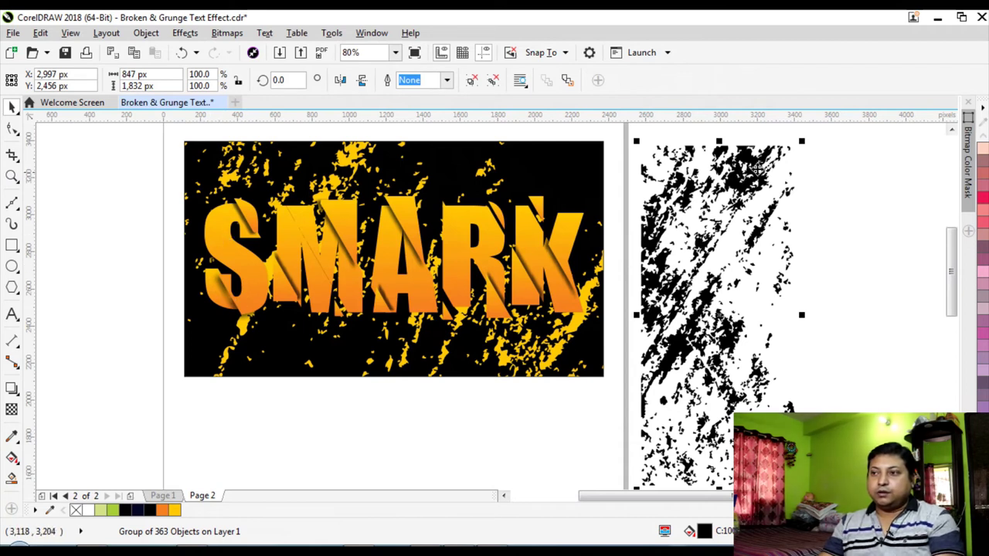
{"action": "left_click_drag", "start_coordinate": [805, 140], "coordinate": [694, 212]}
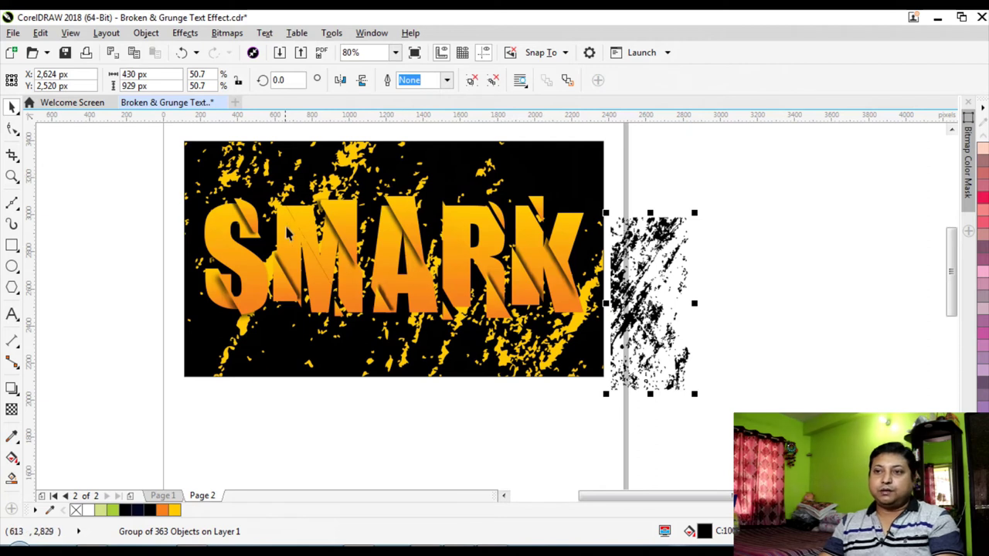
{"action": "left_click", "coordinate": [635, 279]}
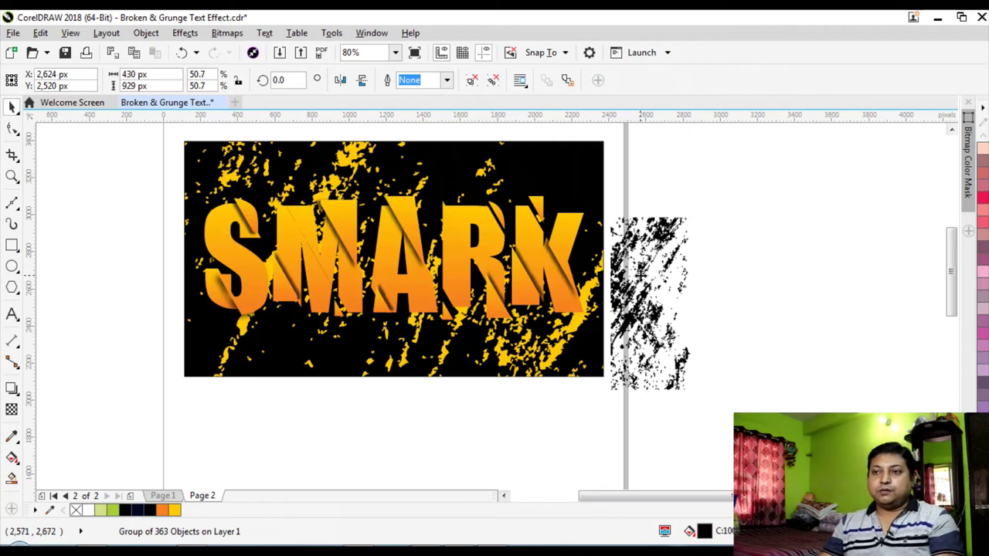
{"action": "left_click_drag", "start_coordinate": [644, 279], "coordinate": [641, 257]}
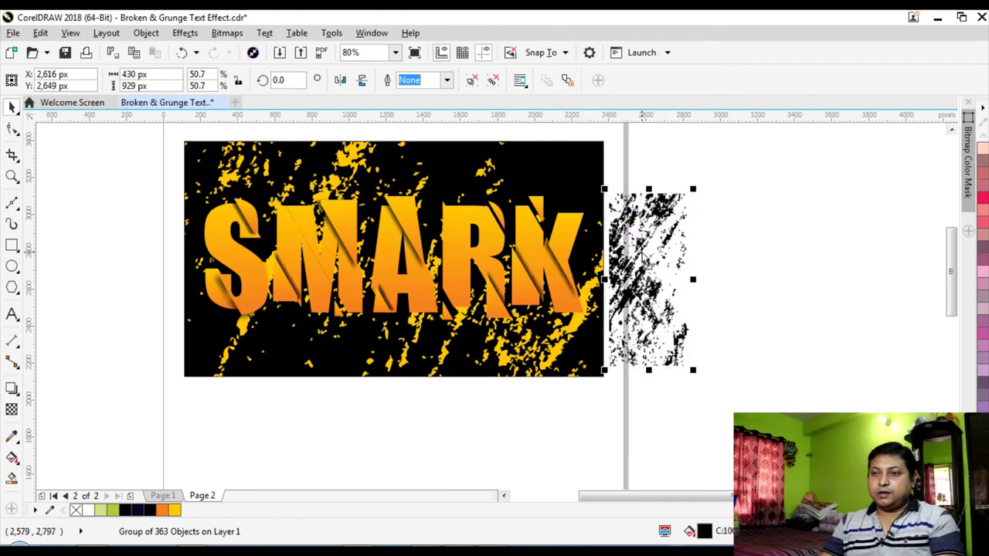
Copy the black texture to below the letter S and PowerClip the copy inside the S.
{"action": "left_click_drag", "start_coordinate": [629, 279], "coordinate": [328, 373]}
{"action": "left_click_drag", "start_coordinate": [260, 358], "coordinate": [256, 350]}
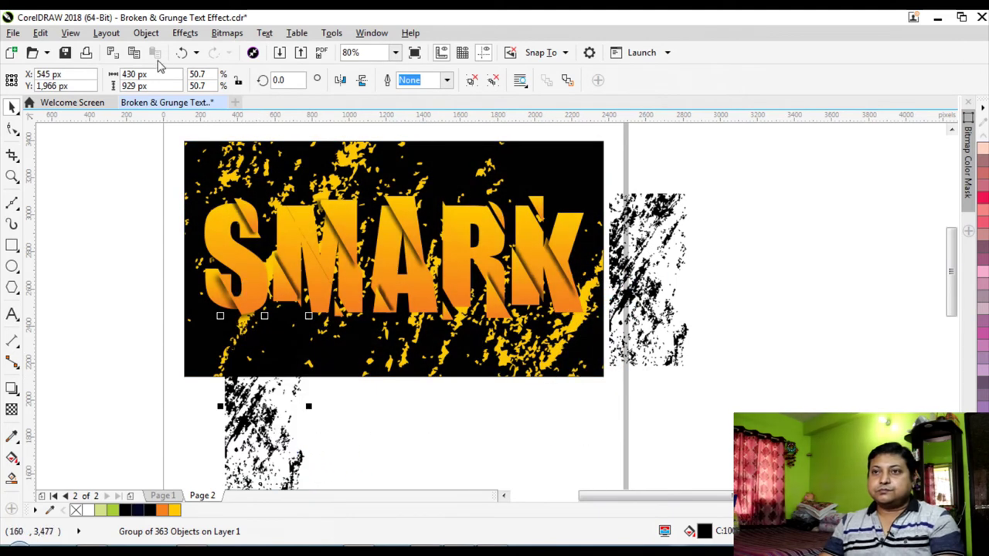
{"action": "left_click", "coordinate": [145, 34]}
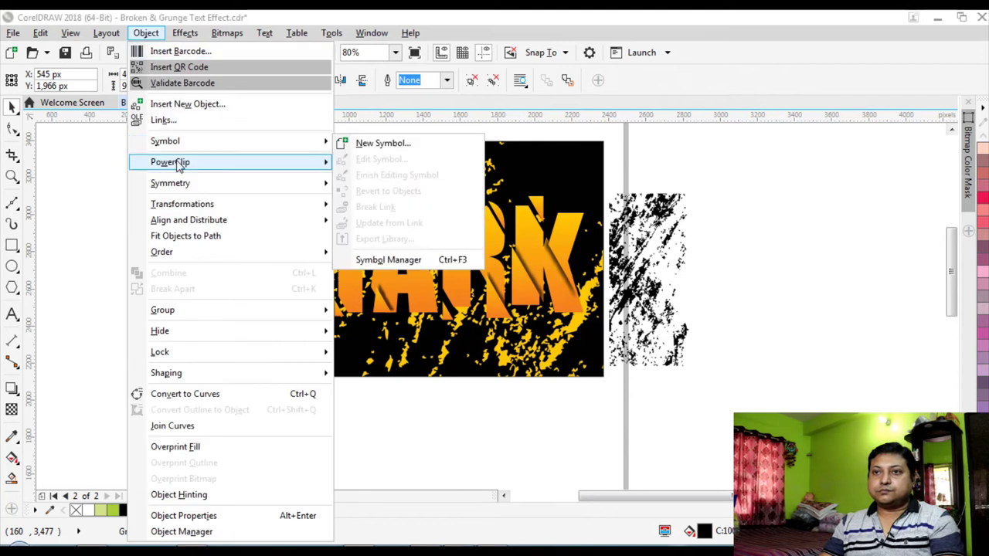
{"action": "mouse_move", "coordinate": [287, 163]}
{"action": "left_click", "coordinate": [371, 165]}
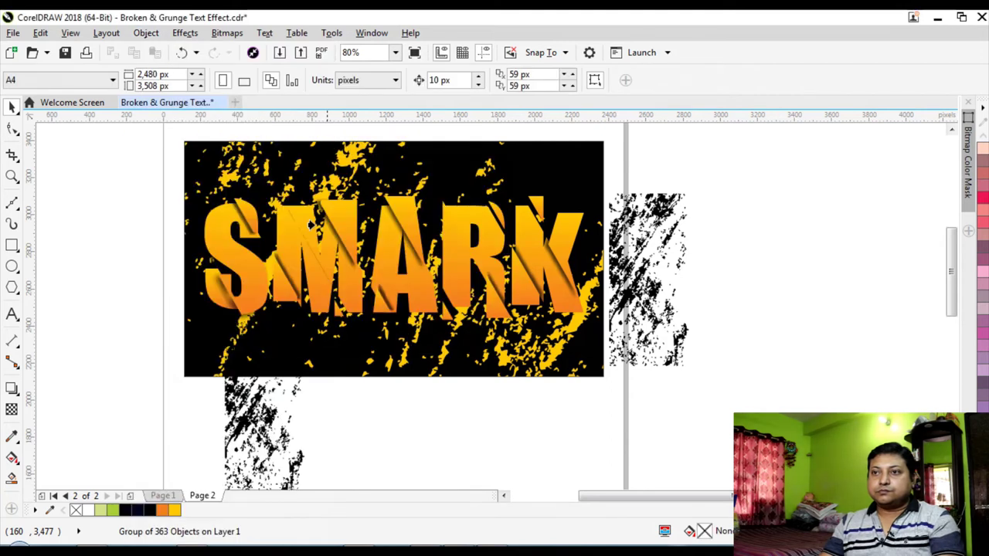
{"action": "left_click", "coordinate": [232, 260]}
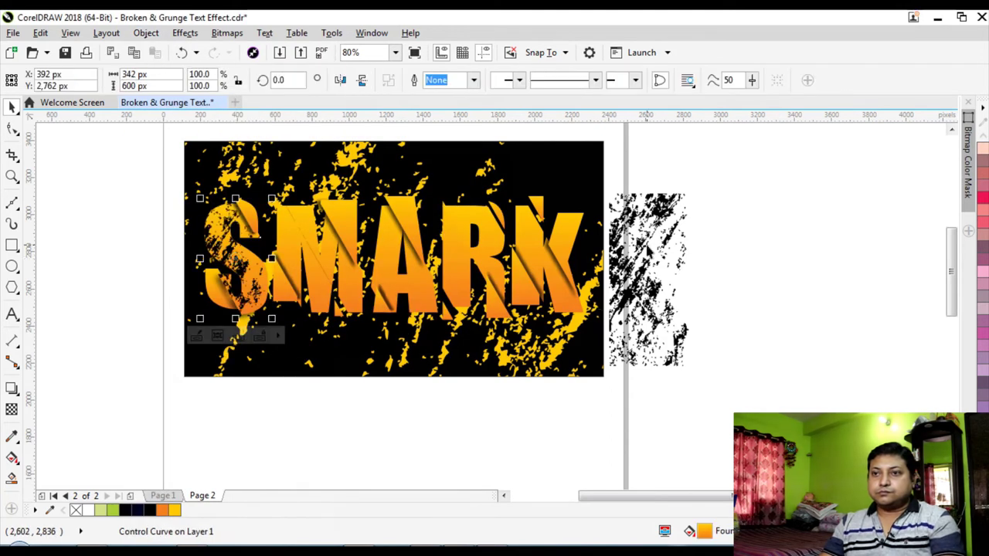
Copy the black texture to below the letter M and PowerClip the copy inside the M's left slice.
{"action": "left_click", "coordinate": [623, 255]}
{"action": "left_click_drag", "start_coordinate": [622, 255], "coordinate": [319, 348]}
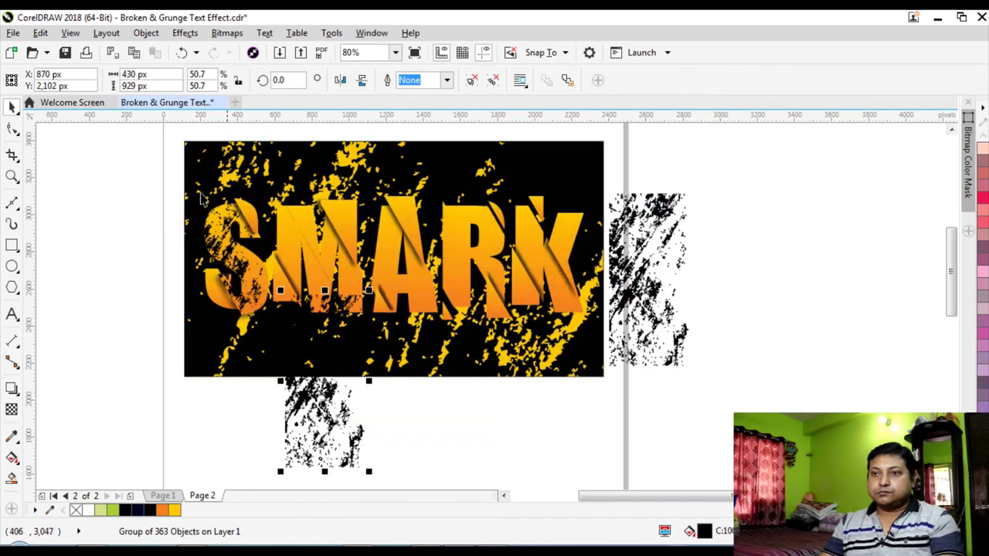
{"action": "left_click", "coordinate": [146, 32]}
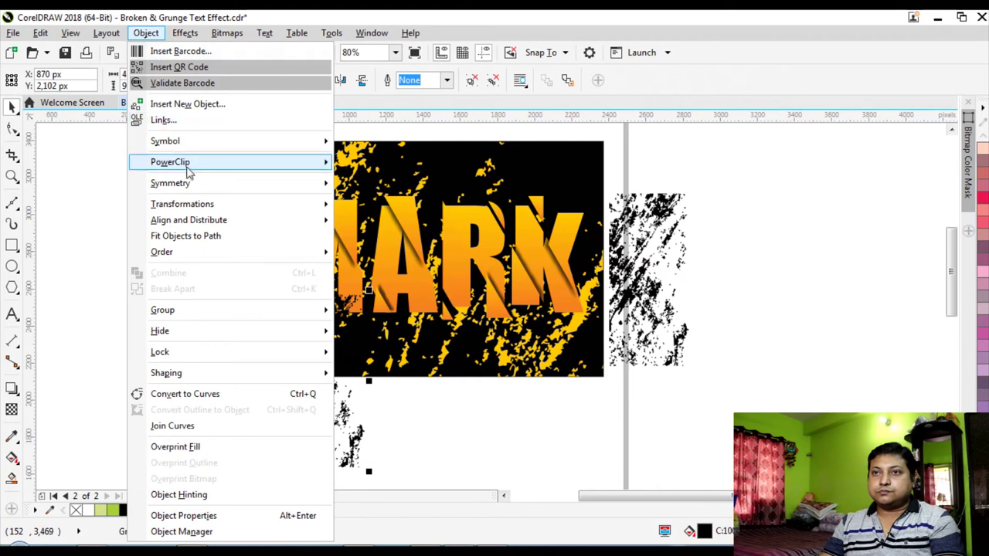
{"action": "mouse_move", "coordinate": [188, 164]}
{"action": "left_click", "coordinate": [378, 164]}
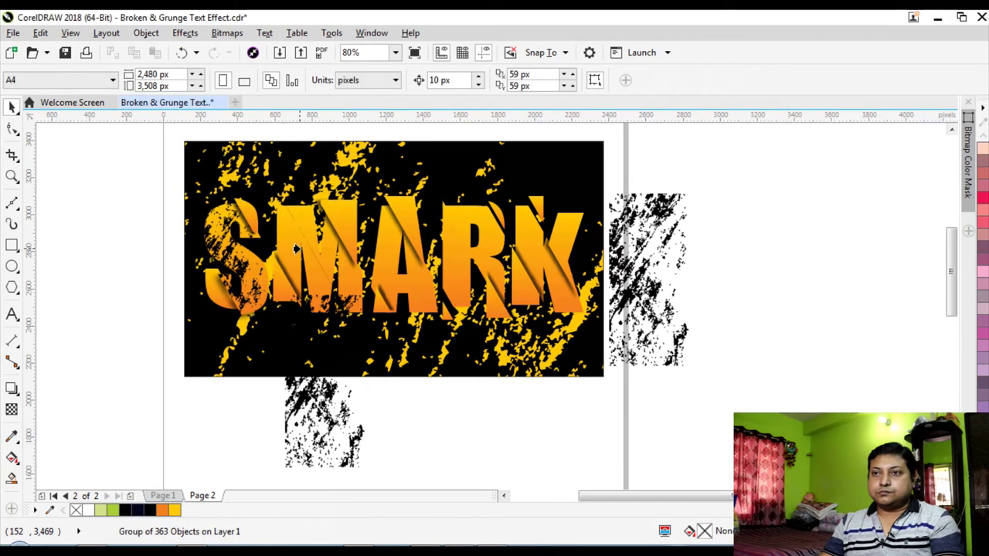
{"action": "left_click", "coordinate": [296, 248]}
Edit the M slice's PowerClip contents, moving the black texture up to cover the slice, and finish editing.
{"action": "double_click", "coordinate": [288, 244]}
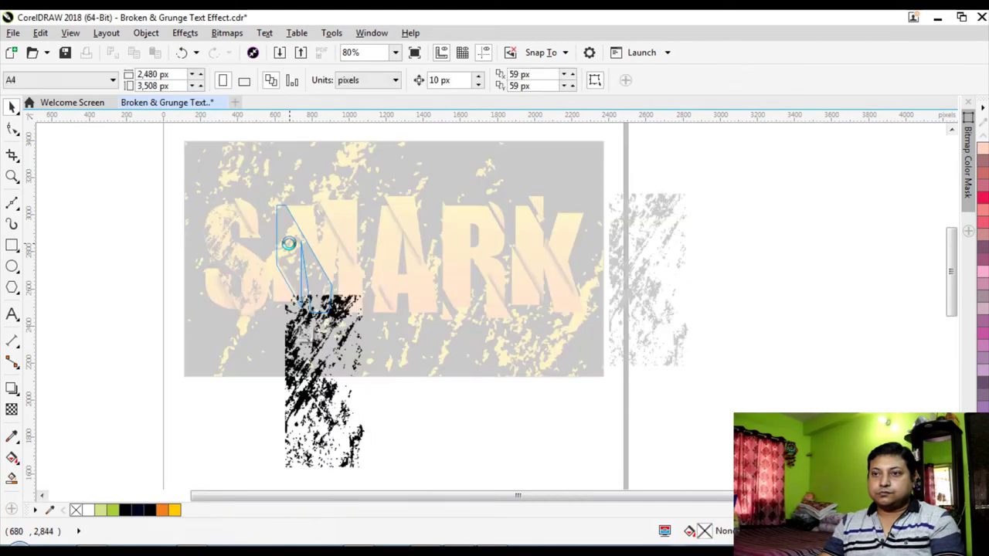
{"action": "left_click", "coordinate": [309, 340]}
{"action": "left_click_drag", "start_coordinate": [313, 372], "coordinate": [302, 264]}
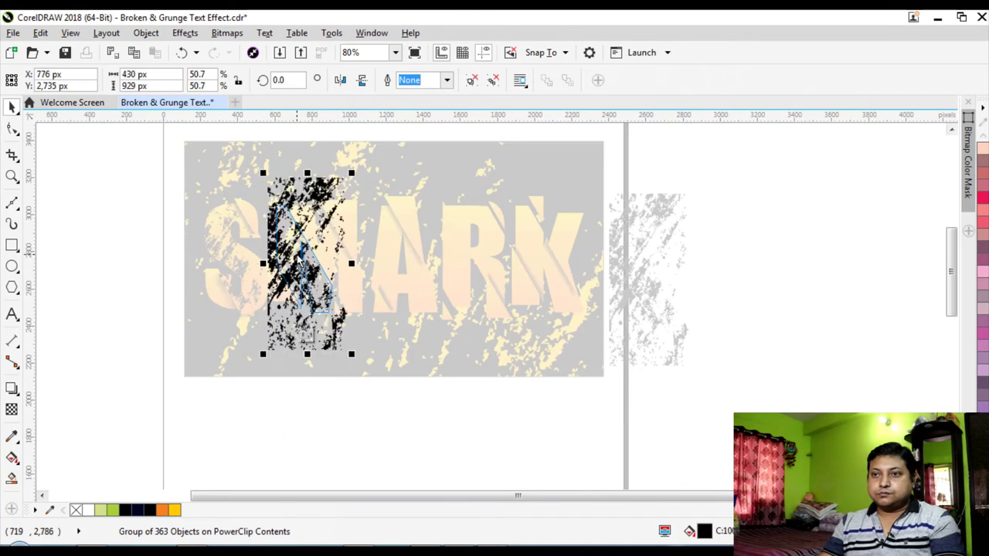
{"action": "left_click", "coordinate": [660, 258], "text": "ctrl"}
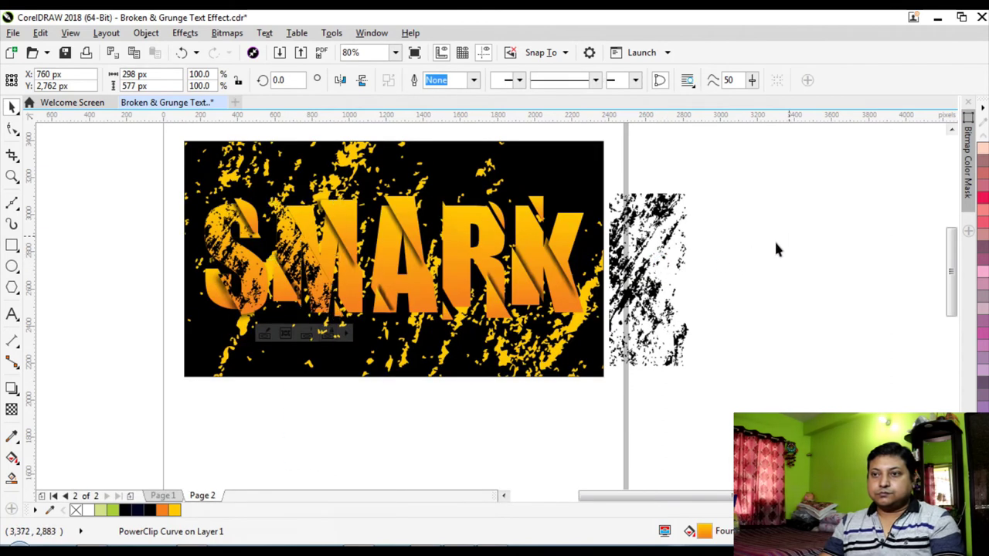
{"action": "left_click", "coordinate": [788, 243]}
PowerClip a copy of the black texture inside the M's middle slice, then edit the contents to move the texture up over the slice.
{"action": "left_click", "coordinate": [646, 232]}
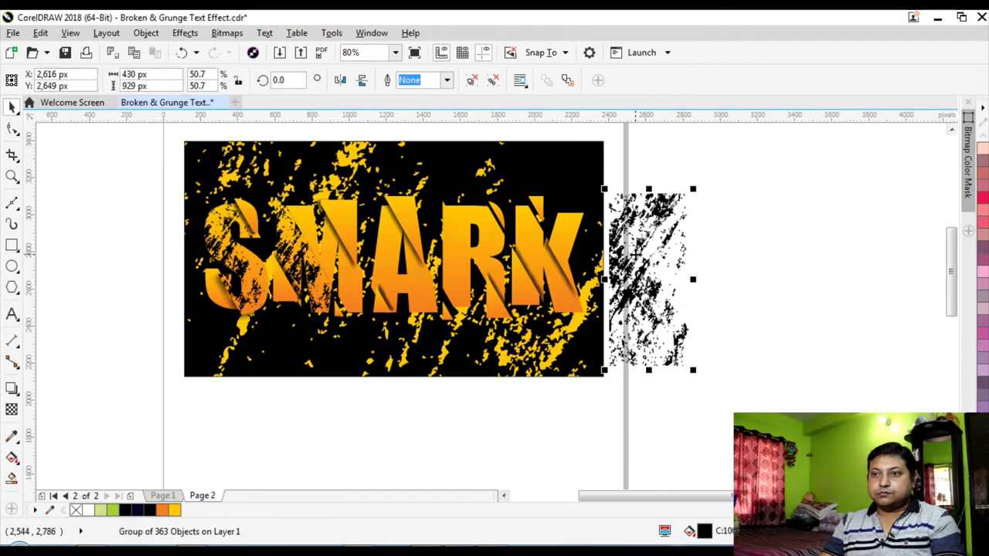
{"action": "left_click_drag", "start_coordinate": [646, 231], "coordinate": [362, 283]}
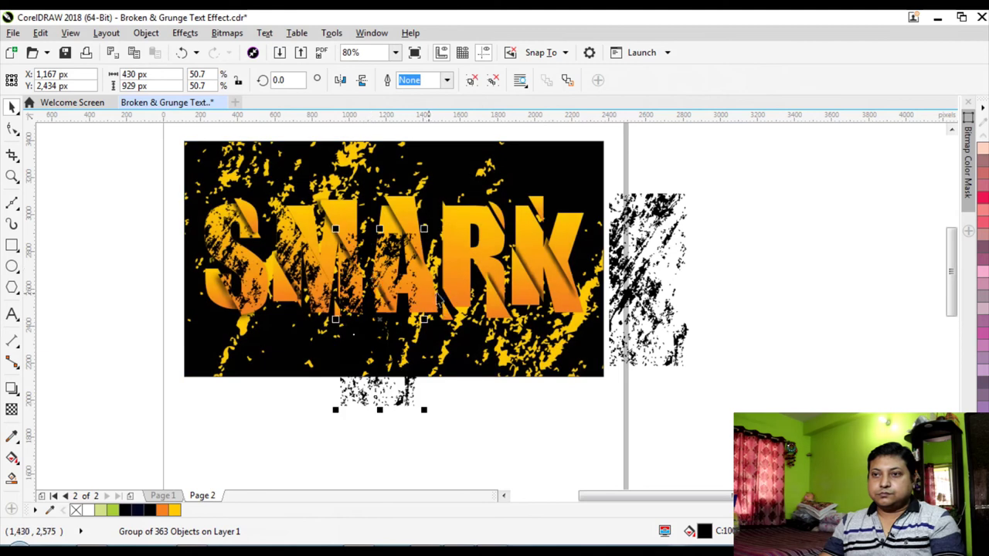
{"action": "left_click", "coordinate": [146, 32]}
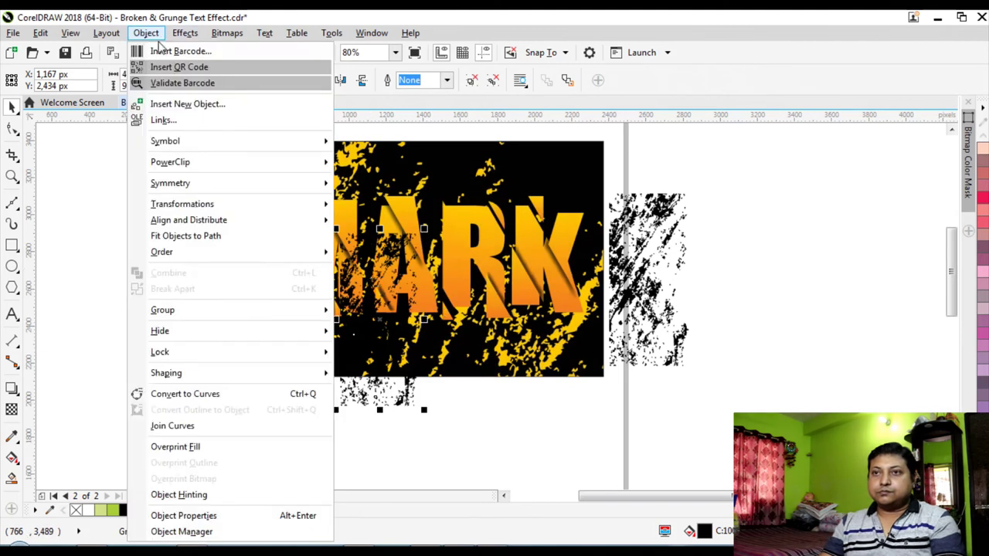
{"action": "mouse_move", "coordinate": [198, 170]}
{"action": "left_click", "coordinate": [389, 163]}
{"action": "left_click", "coordinate": [306, 263]}
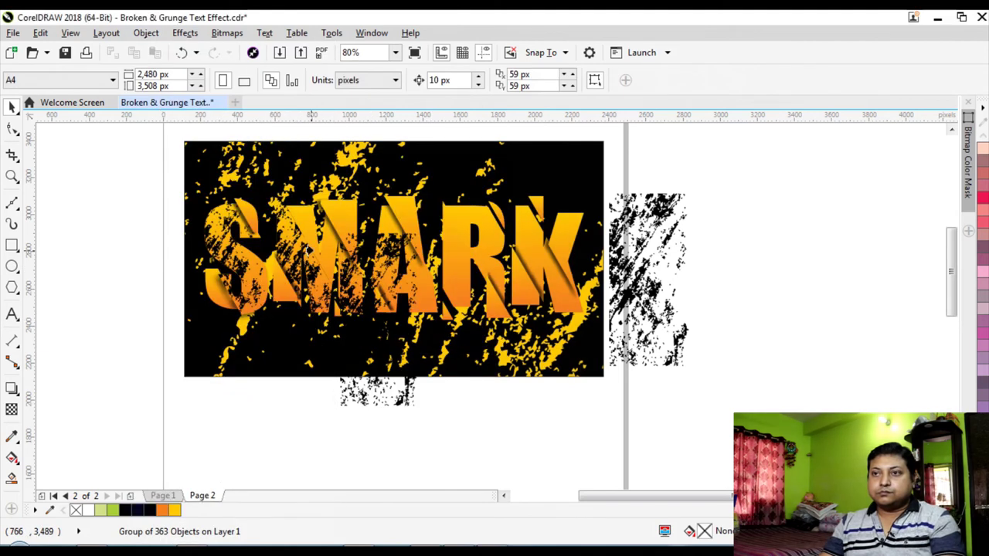
{"action": "left_click", "coordinate": [317, 251]}
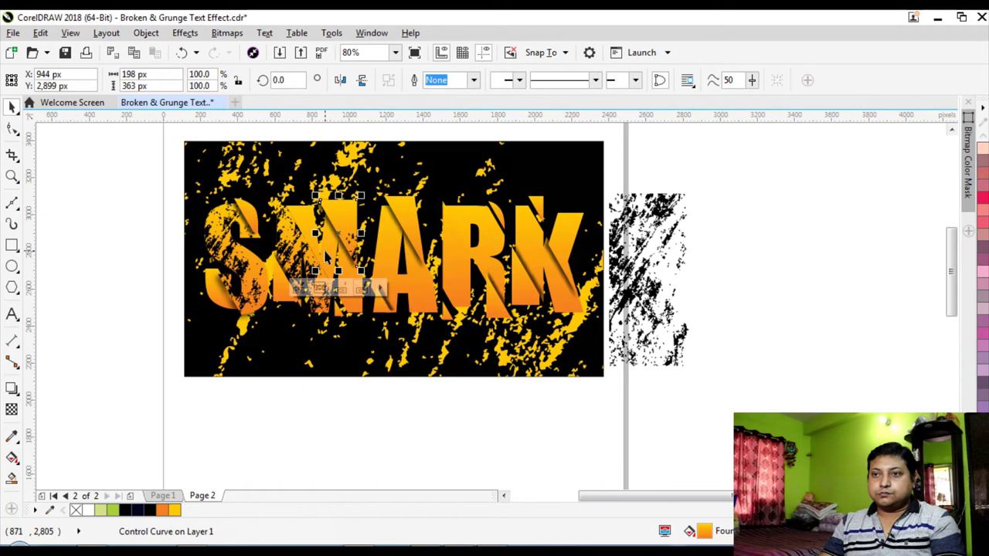
{"action": "left_click", "coordinate": [320, 287]}
{"action": "left_click_drag", "start_coordinate": [377, 259], "coordinate": [355, 211]}
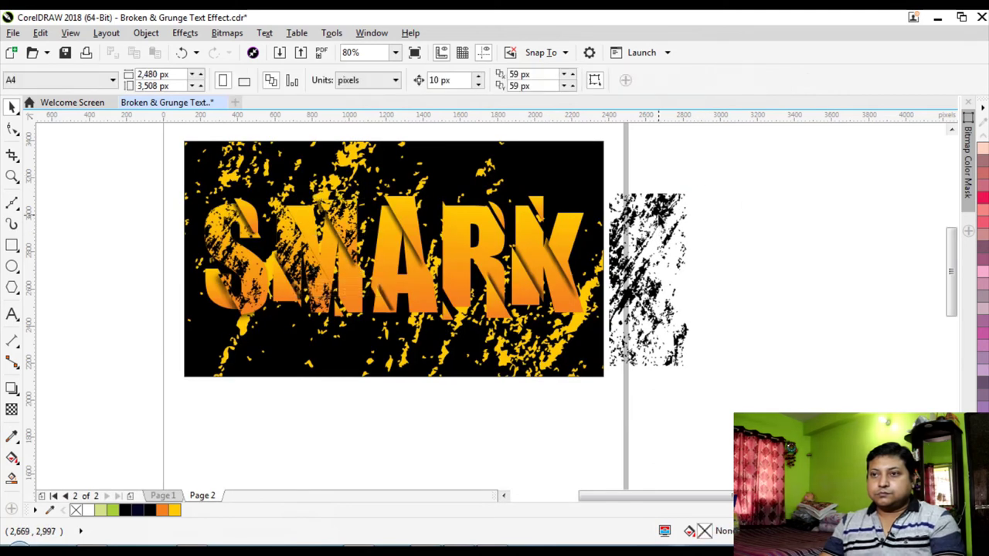
Copy the black texture over the lower part of the letter R, extending below the black rectangle.
{"action": "left_click", "coordinate": [662, 218]}
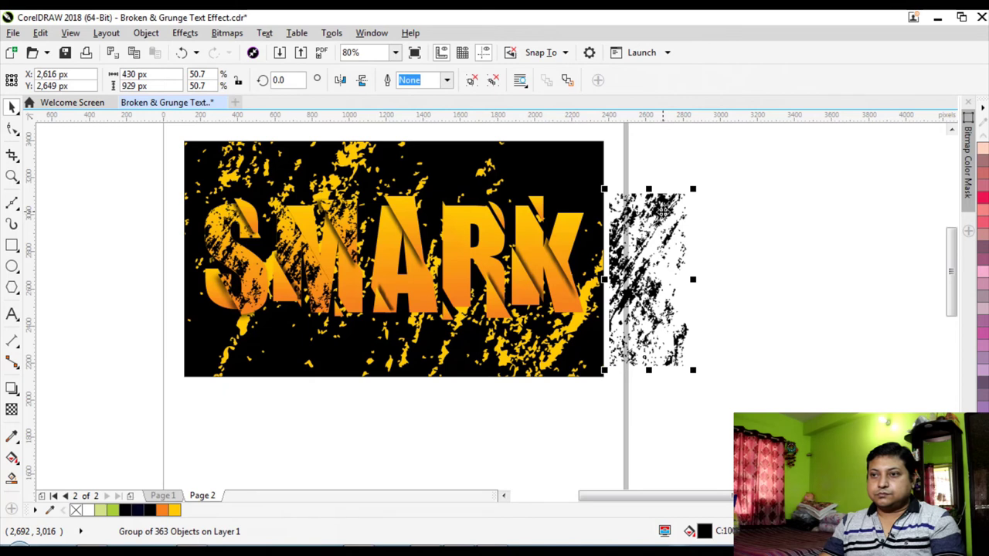
{"action": "left_click_drag", "start_coordinate": [662, 210], "coordinate": [481, 269]}
{"action": "left_click", "coordinate": [146, 33]}
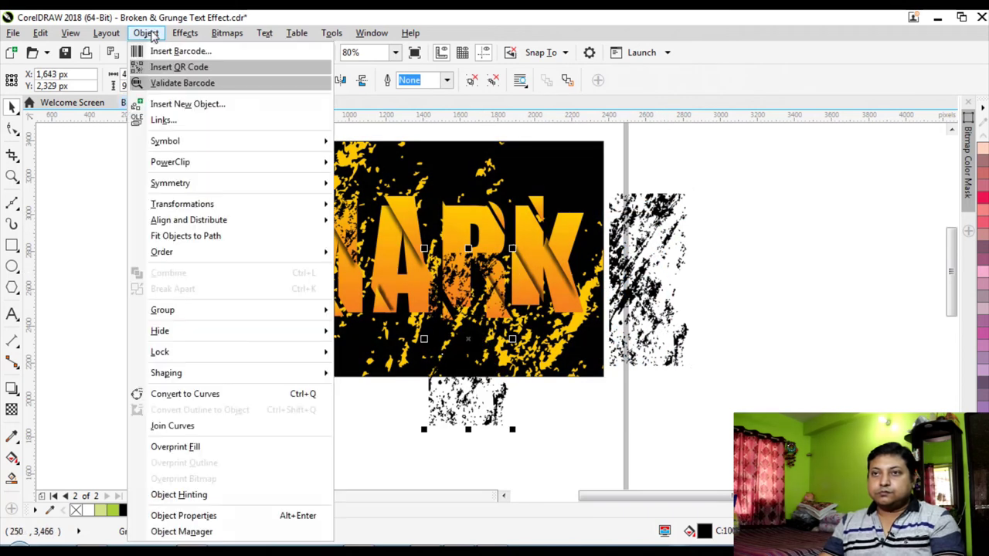
{"action": "mouse_move", "coordinate": [236, 165]}
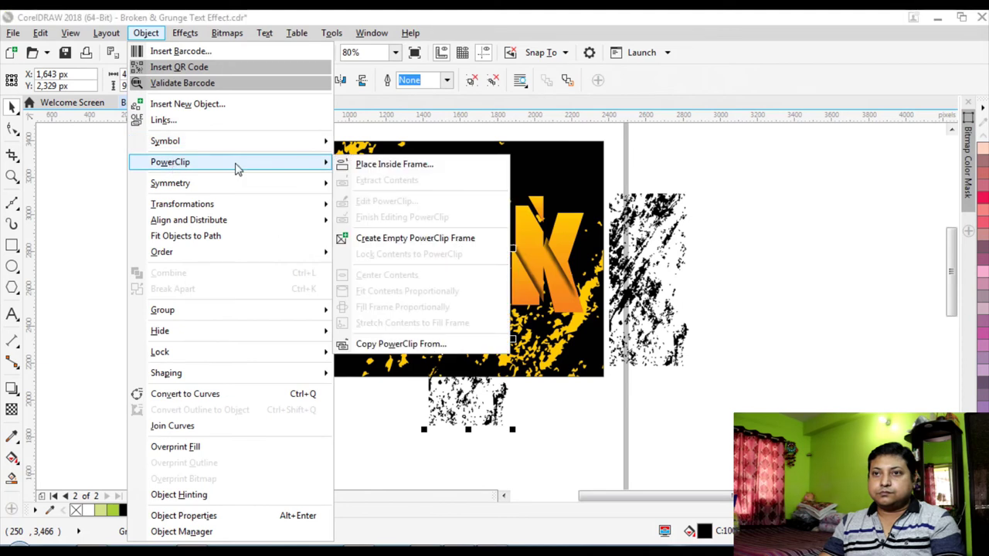
{"action": "left_click", "coordinate": [353, 161]}
{"action": "left_click", "coordinate": [385, 265]}
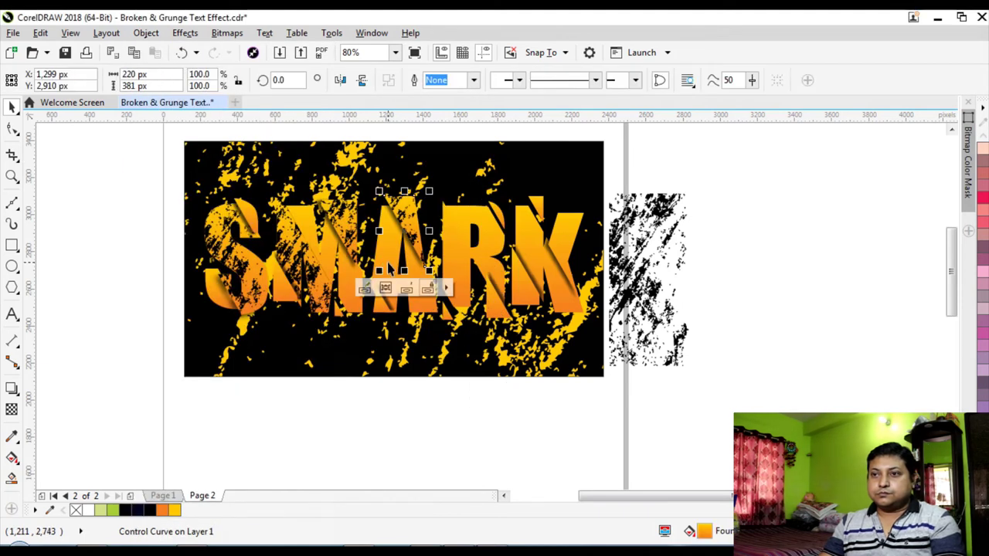
{"action": "left_click", "coordinate": [385, 287]}
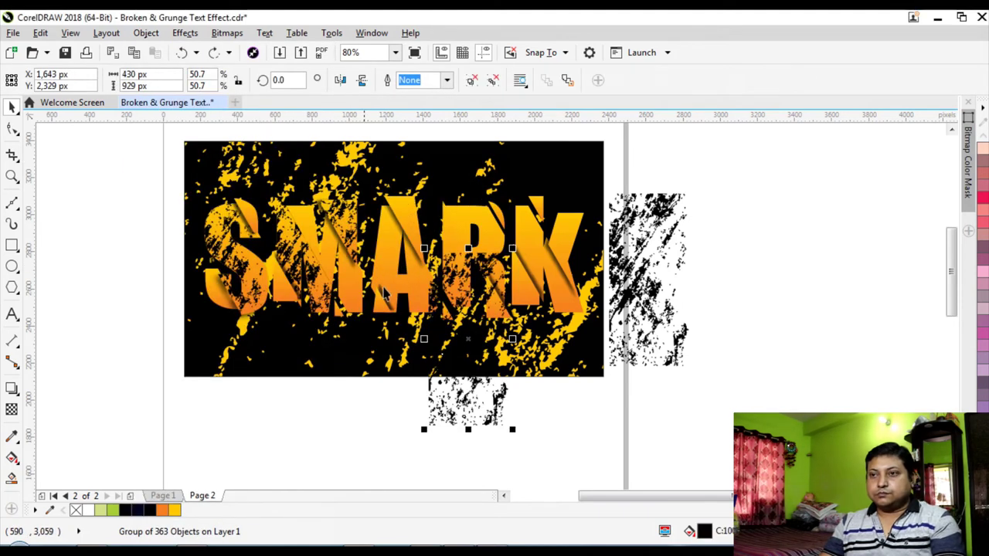
PowerClip the texture copy overlapping the R inside the main shape of the letter A.
{"action": "left_click", "coordinate": [146, 32]}
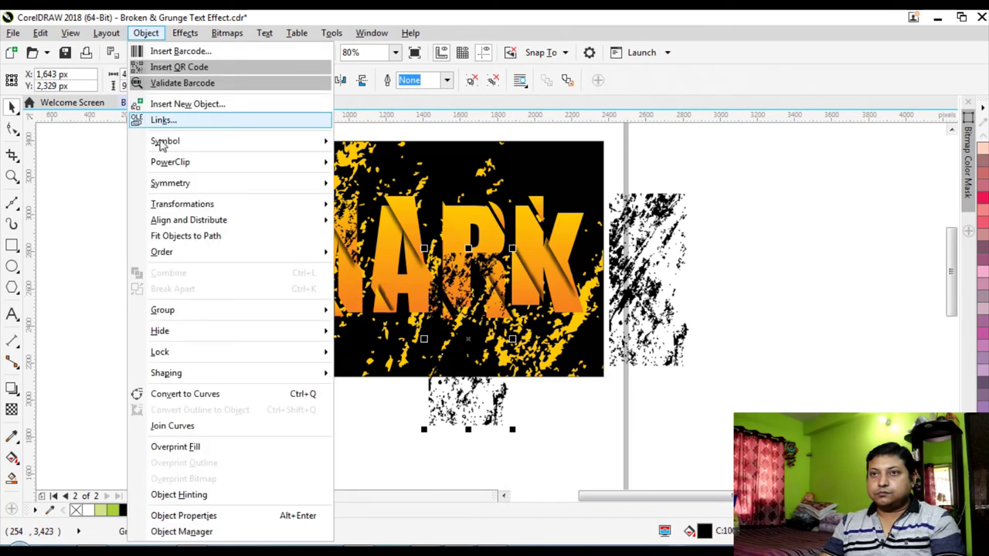
{"action": "mouse_move", "coordinate": [231, 170]}
{"action": "left_click", "coordinate": [363, 163]}
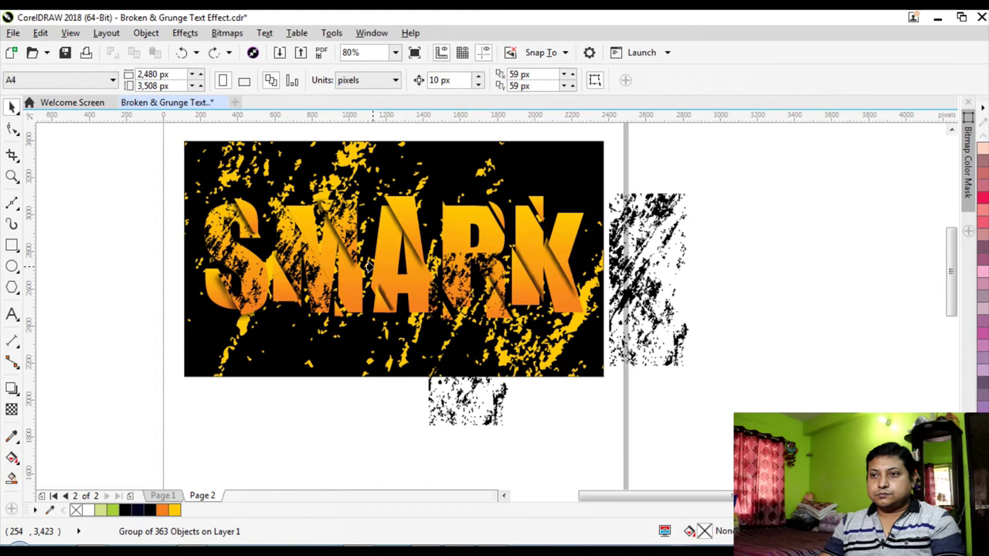
{"action": "left_click", "coordinate": [370, 265]}
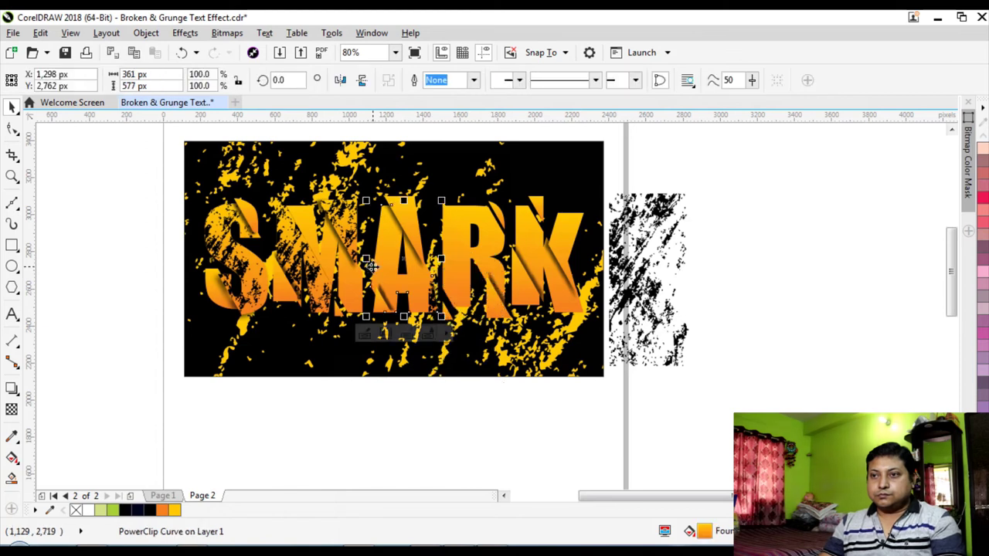
{"action": "key", "text": "space"}
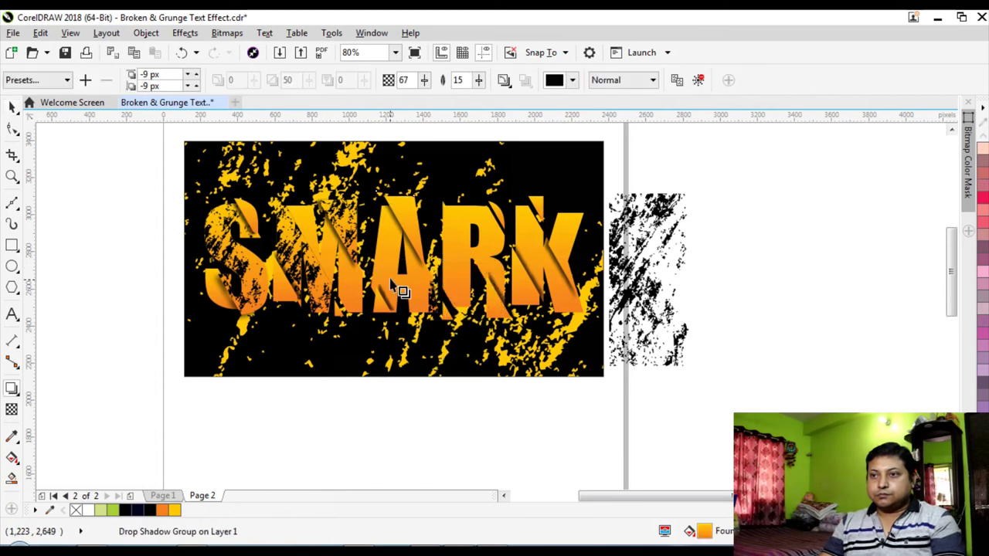
{"action": "left_click", "coordinate": [401, 292]}
{"action": "left_click", "coordinate": [12, 107]}
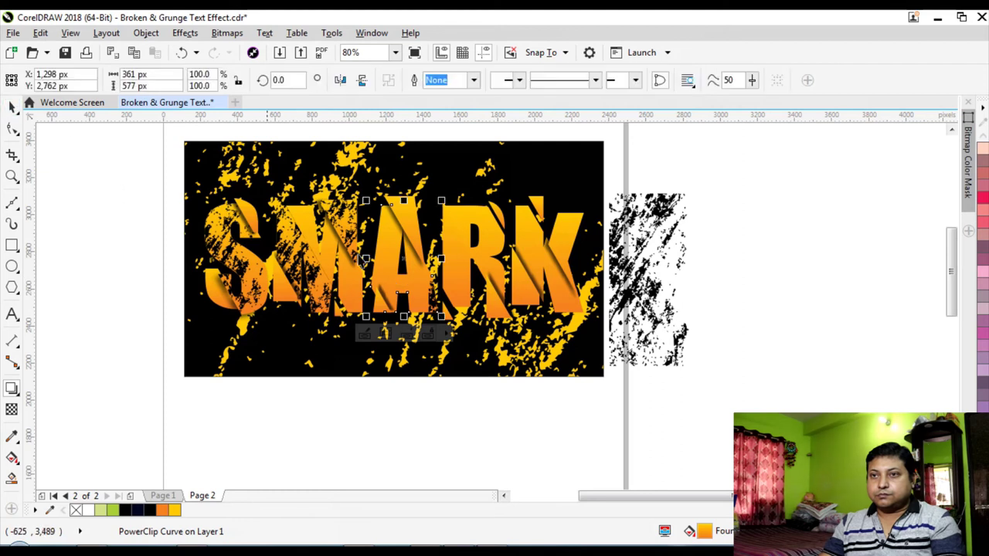
{"action": "left_click", "coordinate": [387, 267]}
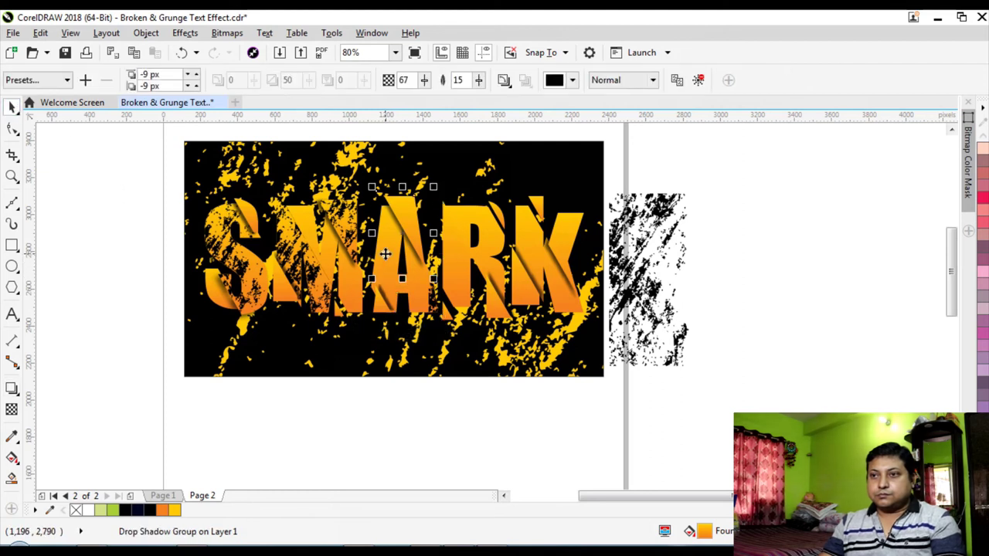
Edit the A's PowerClip contents, moving the black texture up to cover the letter, and finish editing.
{"action": "left_click", "coordinate": [424, 310]}
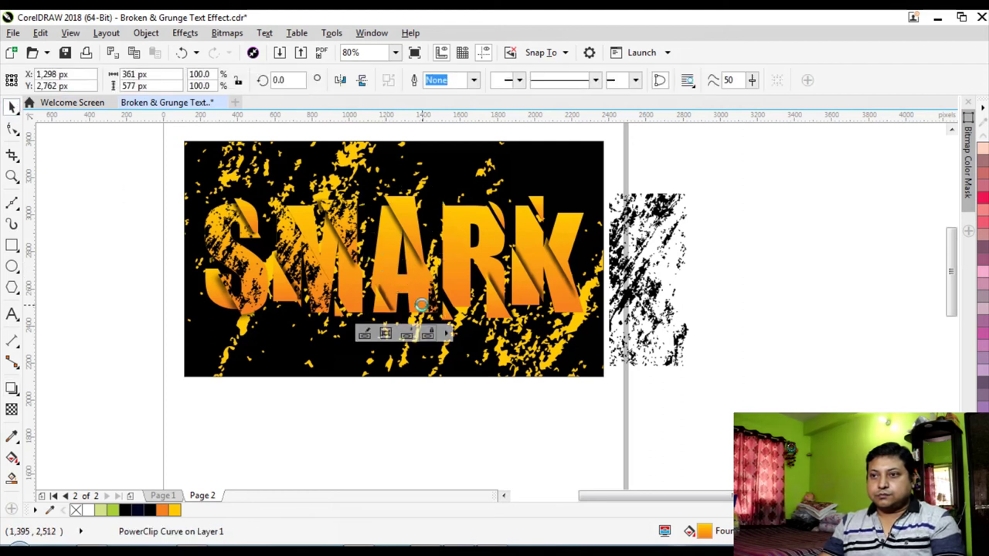
{"action": "double_click", "coordinate": [421, 305]}
{"action": "left_click_drag", "start_coordinate": [463, 313], "coordinate": [400, 242]}
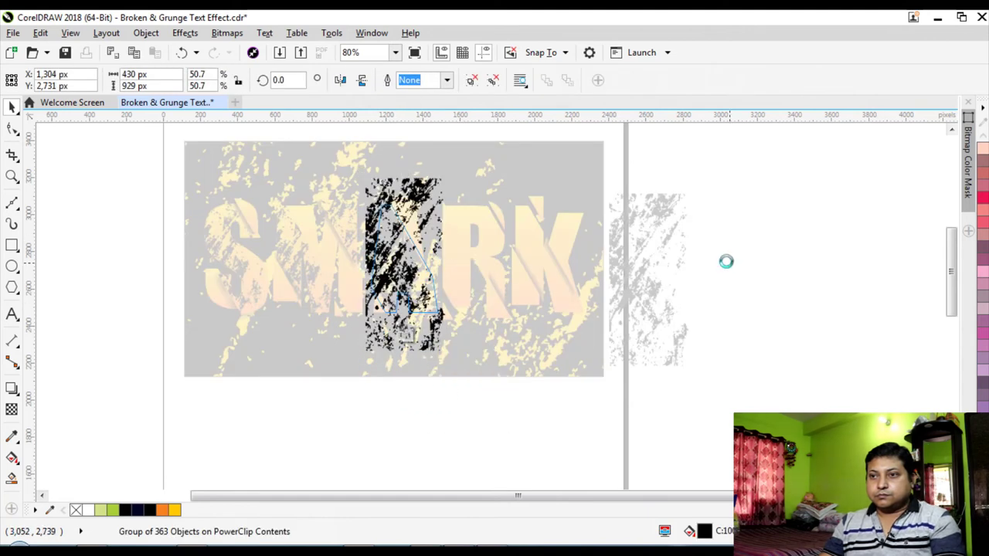
{"action": "left_click", "coordinate": [745, 235]}
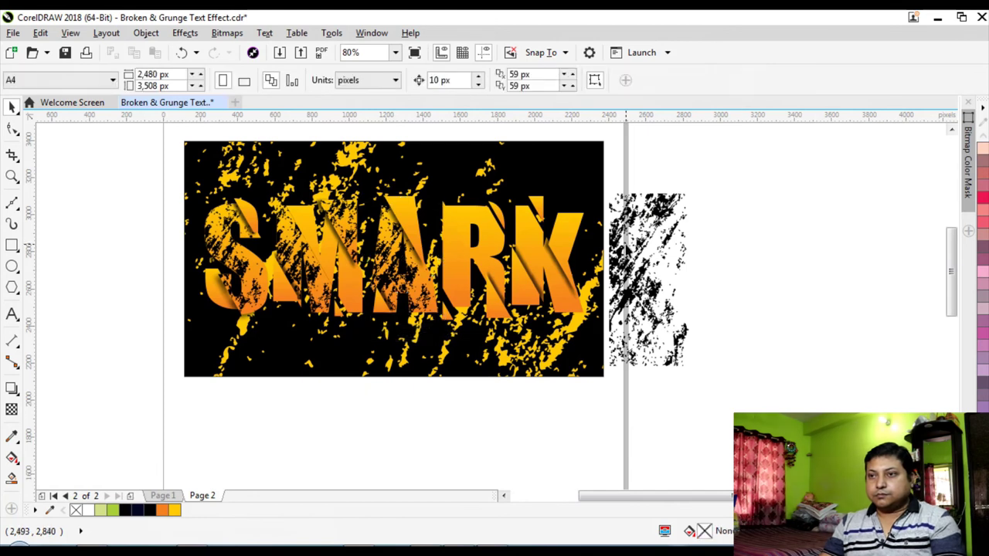
Copy the black texture to the lower area between A and R and PowerClip the copy inside the main shape of the R.
{"action": "left_click", "coordinate": [638, 250]}
{"action": "left_click_drag", "start_coordinate": [635, 261], "coordinate": [440, 339]}
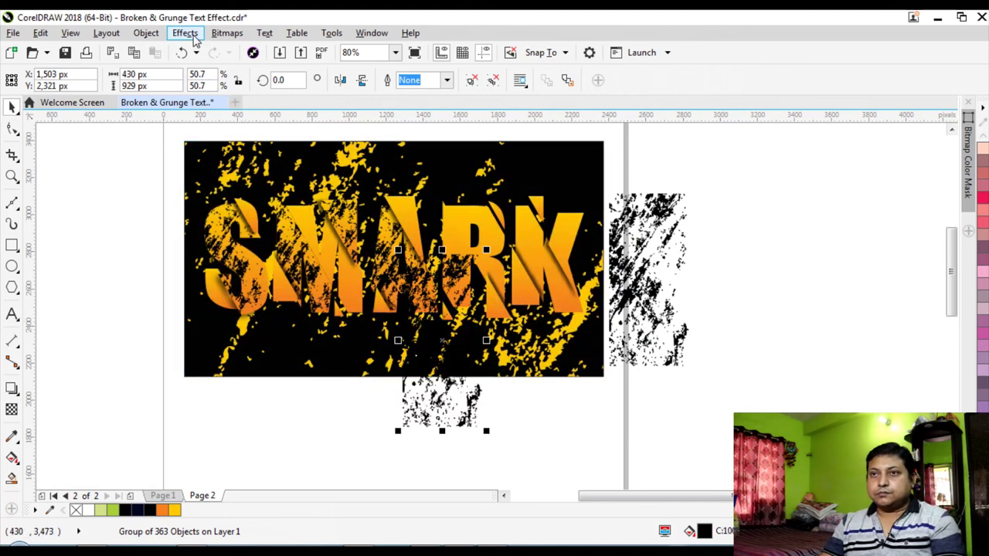
{"action": "left_click", "coordinate": [145, 32]}
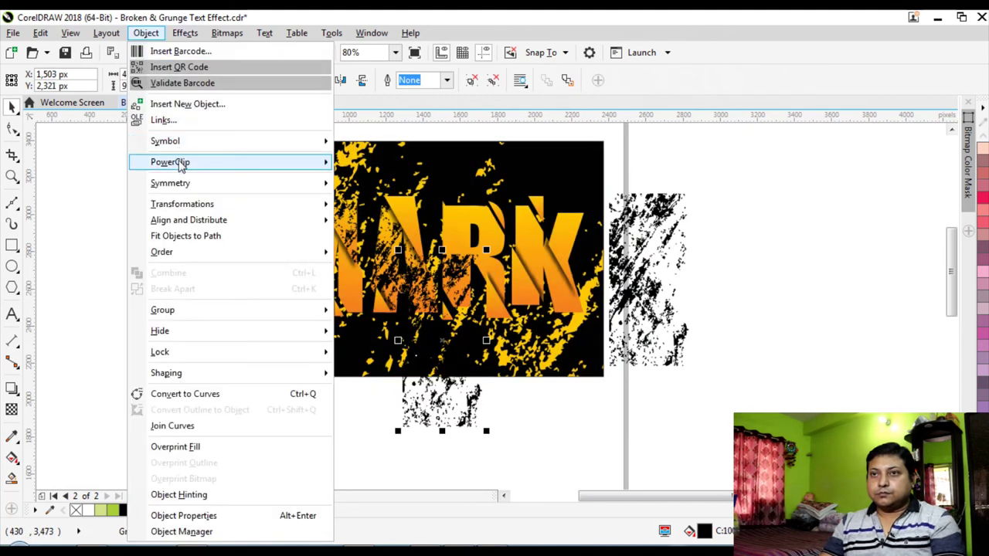
{"action": "mouse_move", "coordinate": [177, 162]}
{"action": "left_click", "coordinate": [388, 165]}
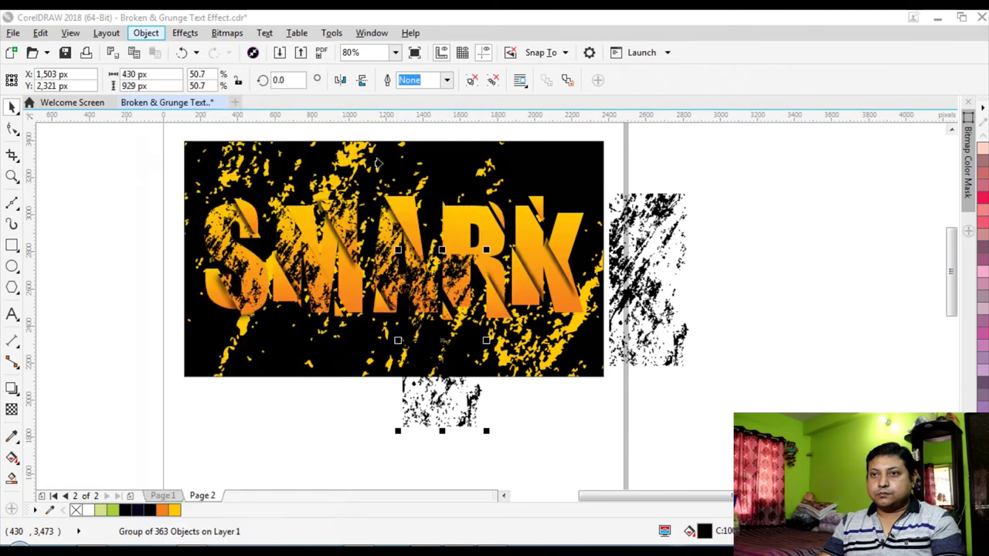
{"action": "left_click", "coordinate": [447, 220]}
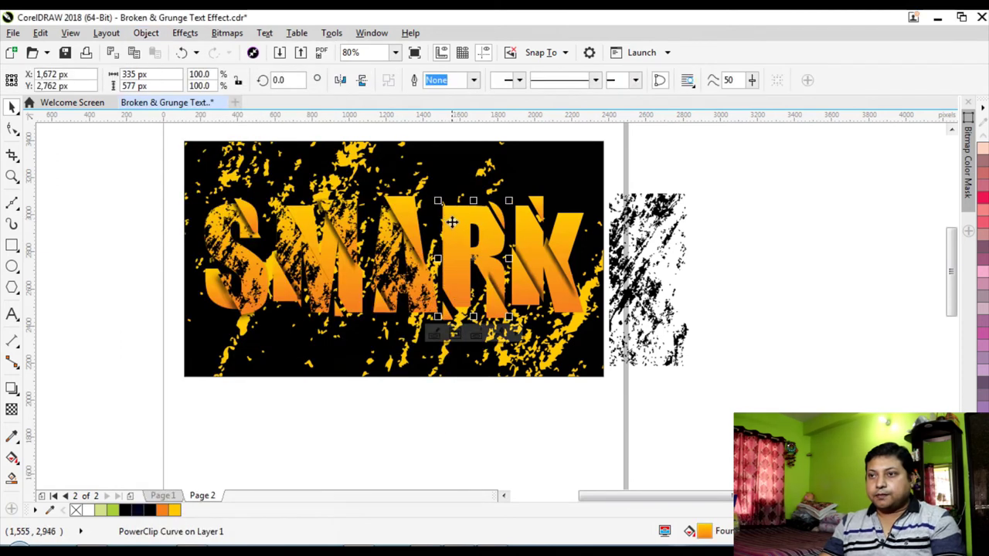
Edit the R's PowerClip contents, moving the black texture up to cover the letter, and finish editing.
{"action": "left_click", "coordinate": [452, 219], "text": "ctrl"}
{"action": "left_click", "coordinate": [442, 272]}
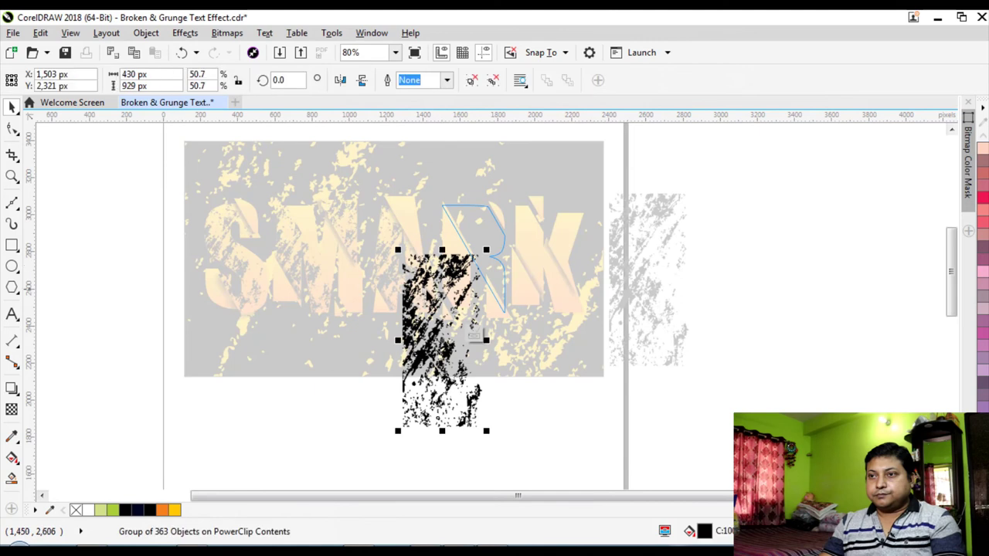
{"action": "left_click_drag", "start_coordinate": [438, 291], "coordinate": [463, 188]}
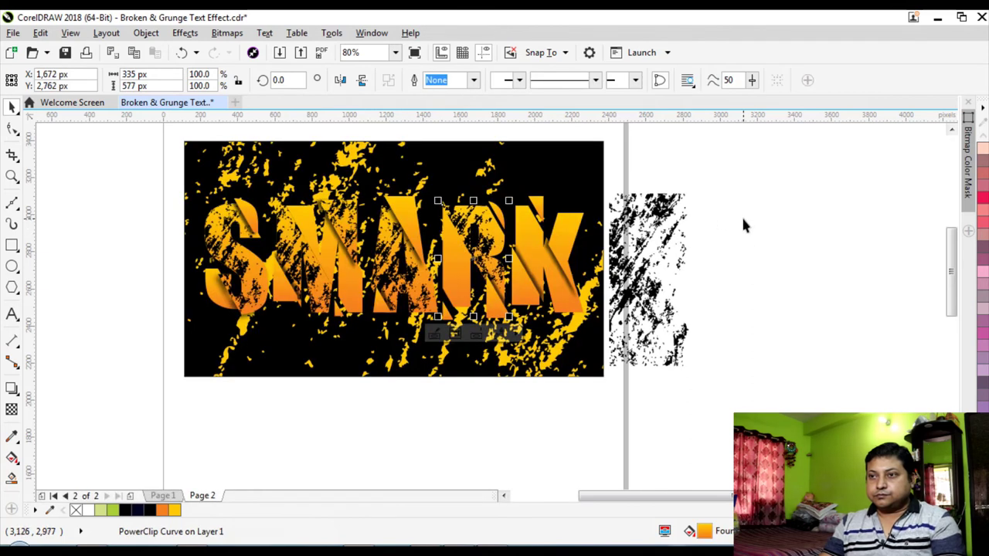
{"action": "left_click", "coordinate": [742, 224]}
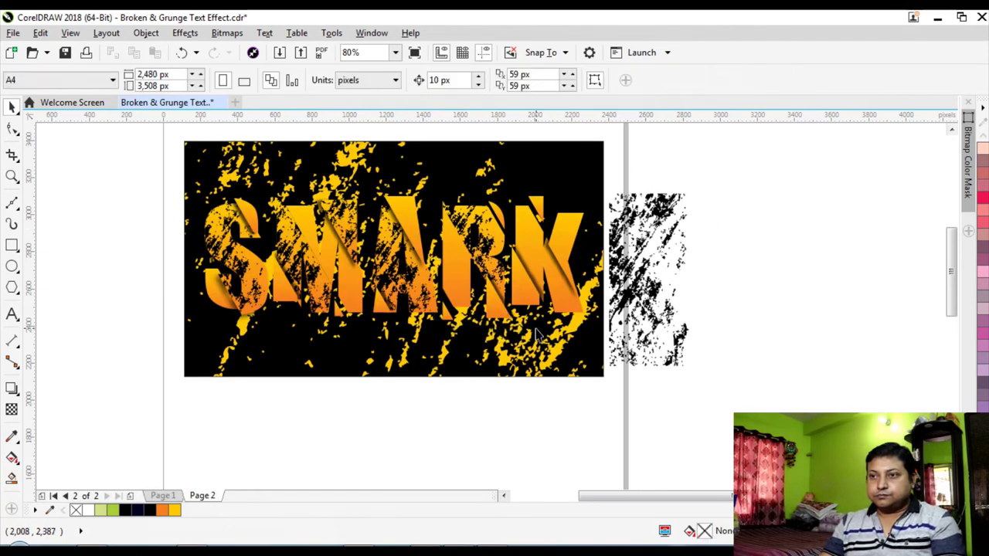
Copy the black texture to below the letter K and PowerClip the copy inside the K's lower-left slice.
{"action": "left_click_drag", "start_coordinate": [626, 309], "coordinate": [411, 397]}
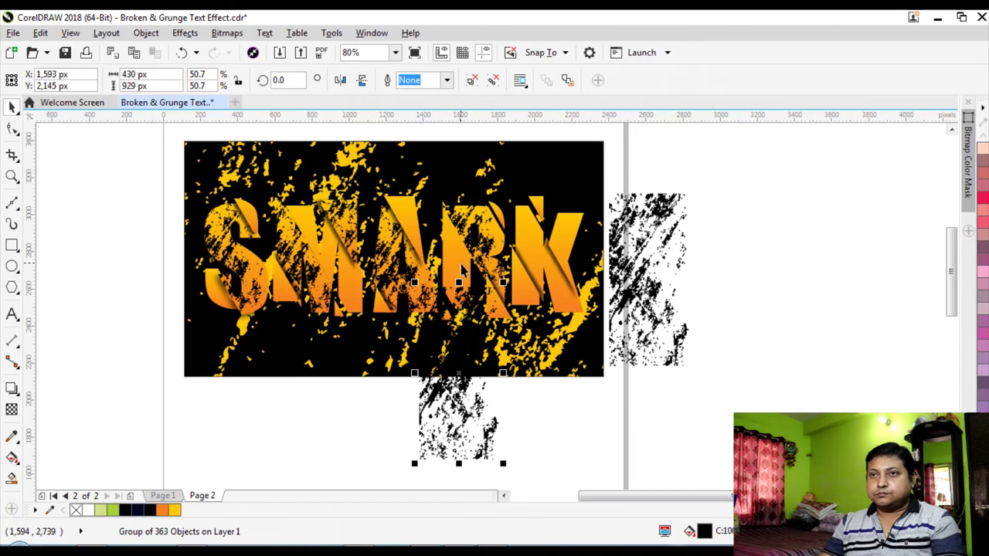
{"action": "left_click_drag", "start_coordinate": [468, 309], "coordinate": [599, 344]}
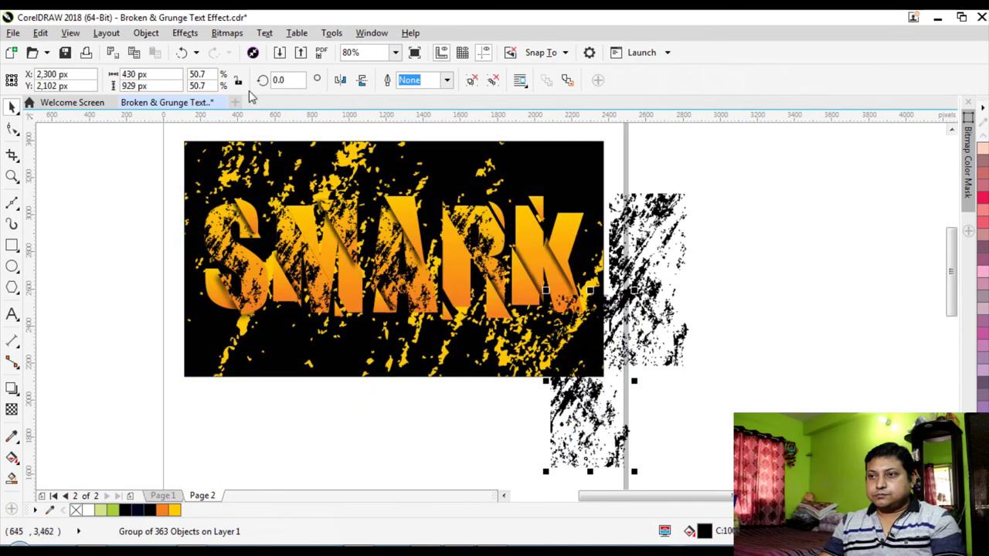
{"action": "left_click", "coordinate": [146, 33]}
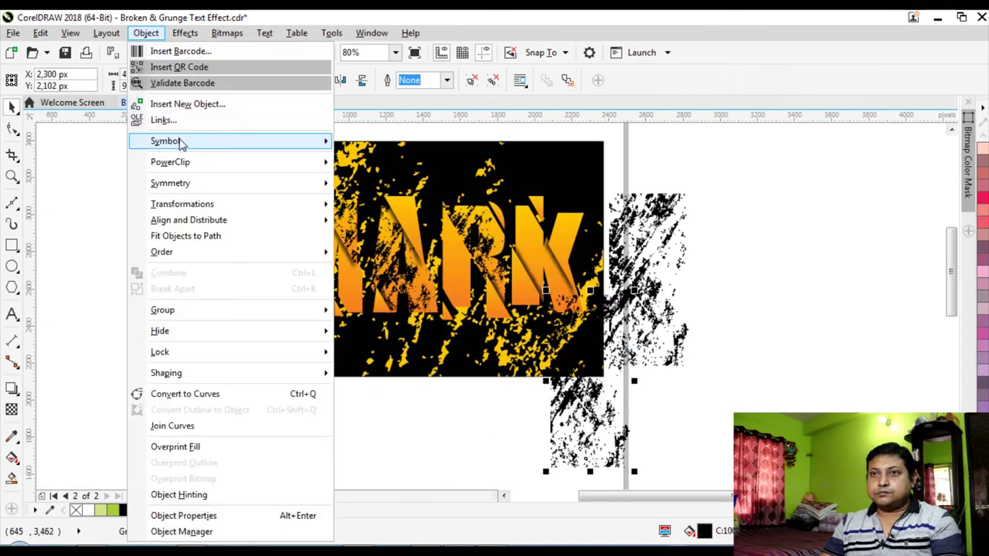
{"action": "mouse_move", "coordinate": [188, 164]}
{"action": "left_click", "coordinate": [387, 164]}
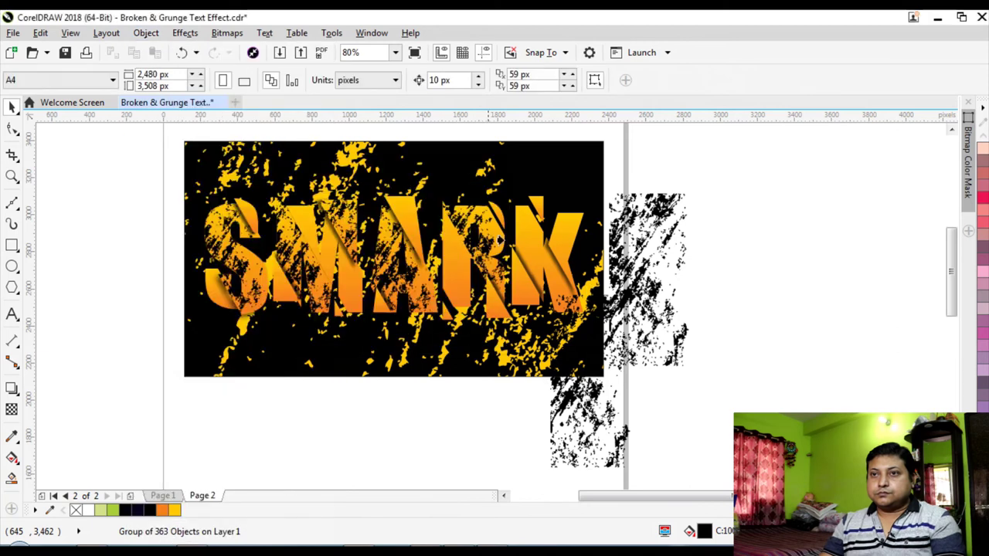
{"action": "left_click", "coordinate": [523, 248]}
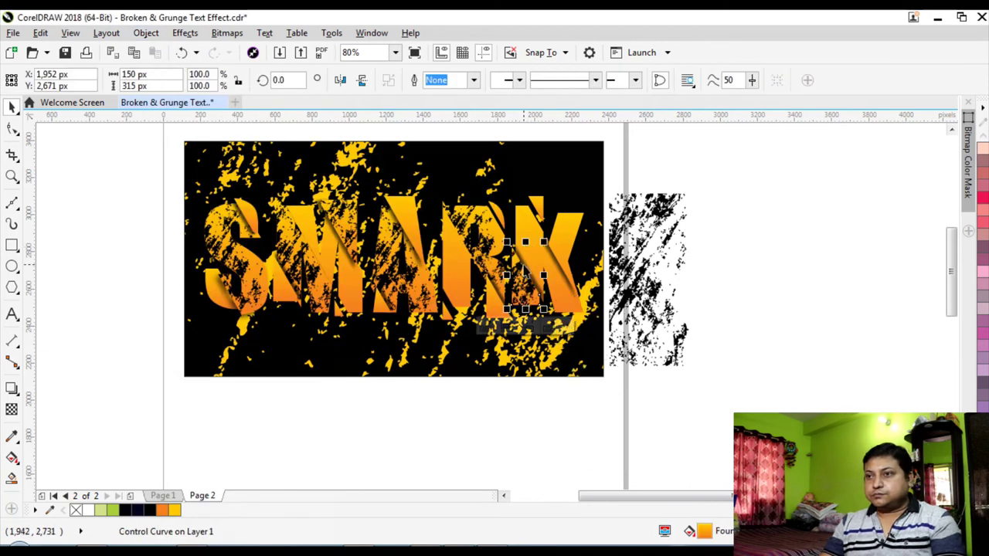
Copy the black texture over the lower-right part of the K and PowerClip the copy inside the K's large diagonal slice.
{"action": "left_click", "coordinate": [556, 270]}
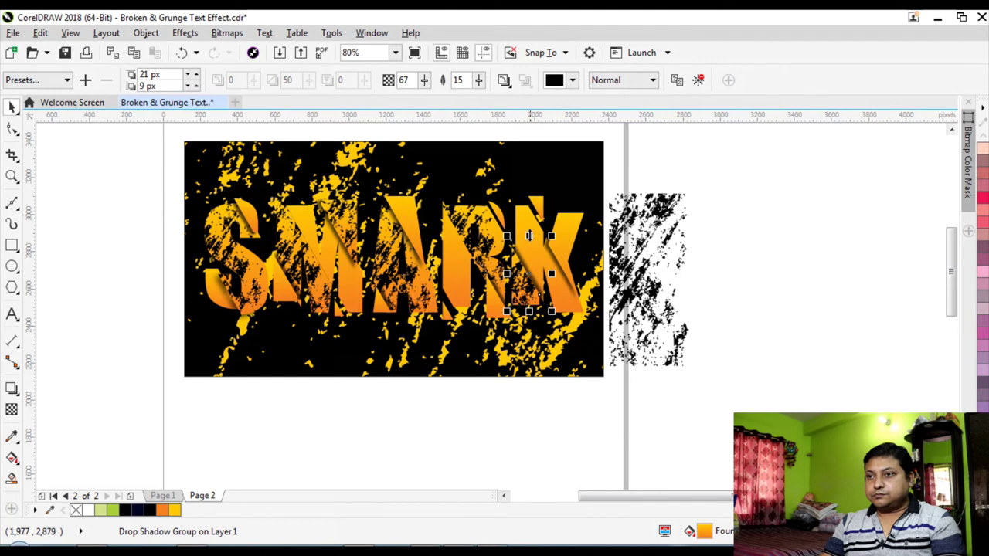
{"action": "left_click", "coordinate": [528, 230]}
{"action": "left_click", "coordinate": [639, 224]}
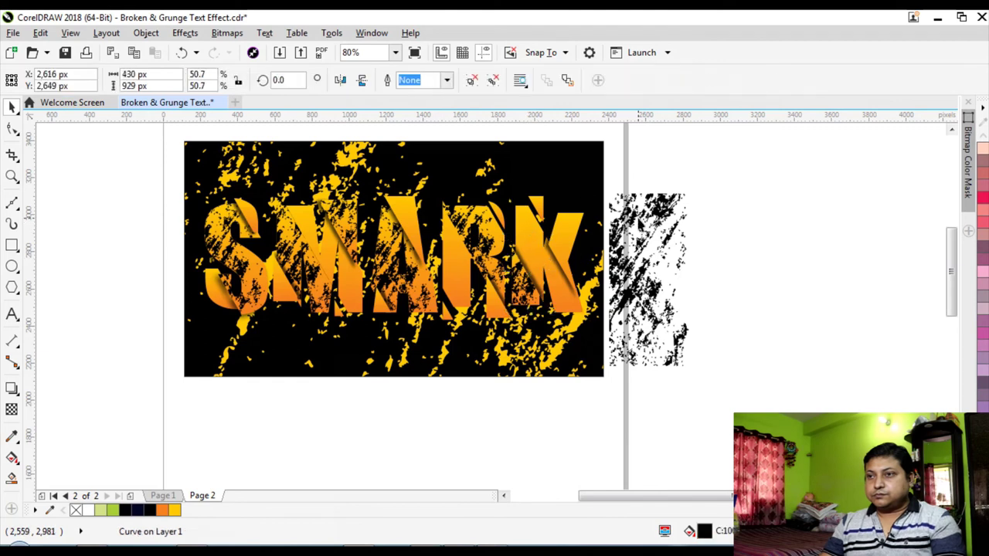
{"action": "left_click_drag", "start_coordinate": [629, 226], "coordinate": [572, 286]}
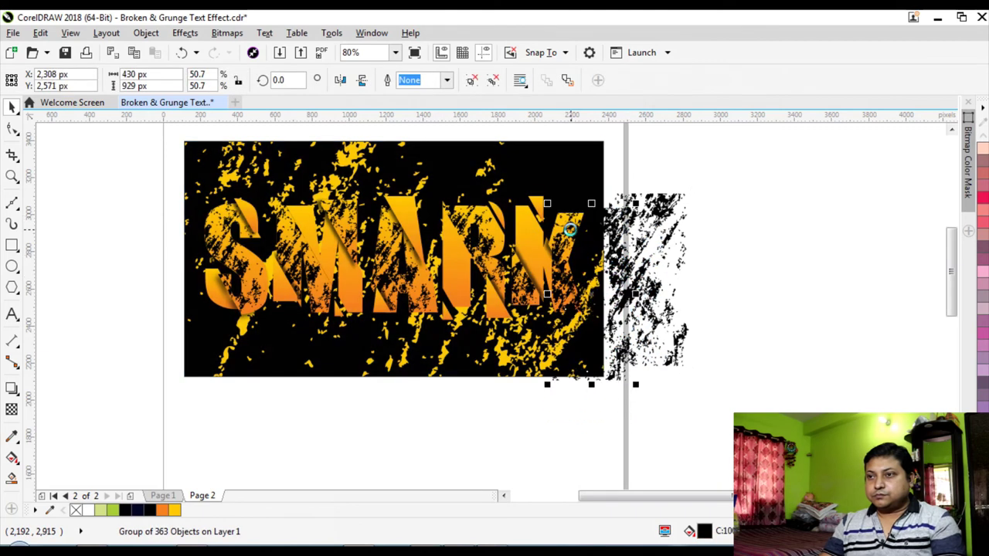
{"action": "left_click", "coordinate": [146, 32]}
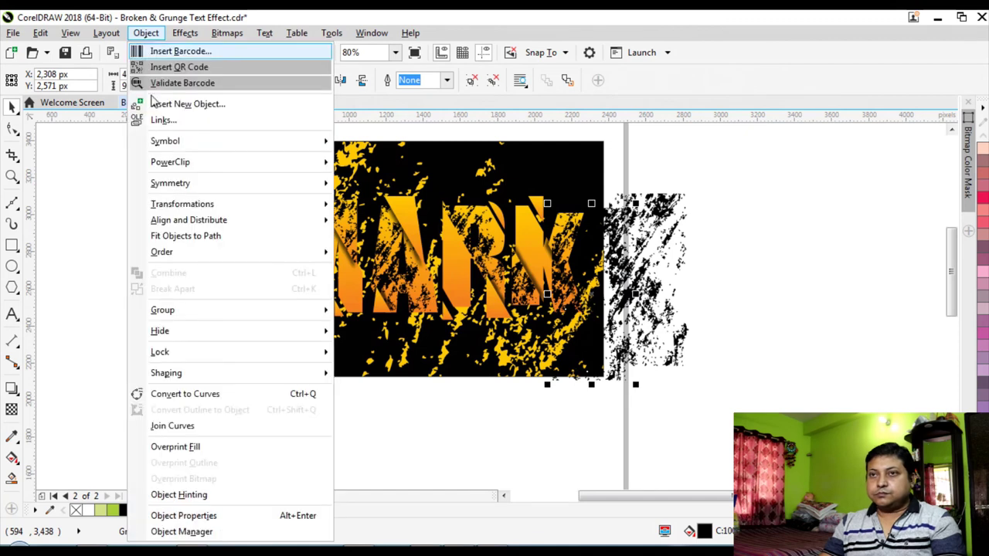
{"action": "mouse_move", "coordinate": [179, 163]}
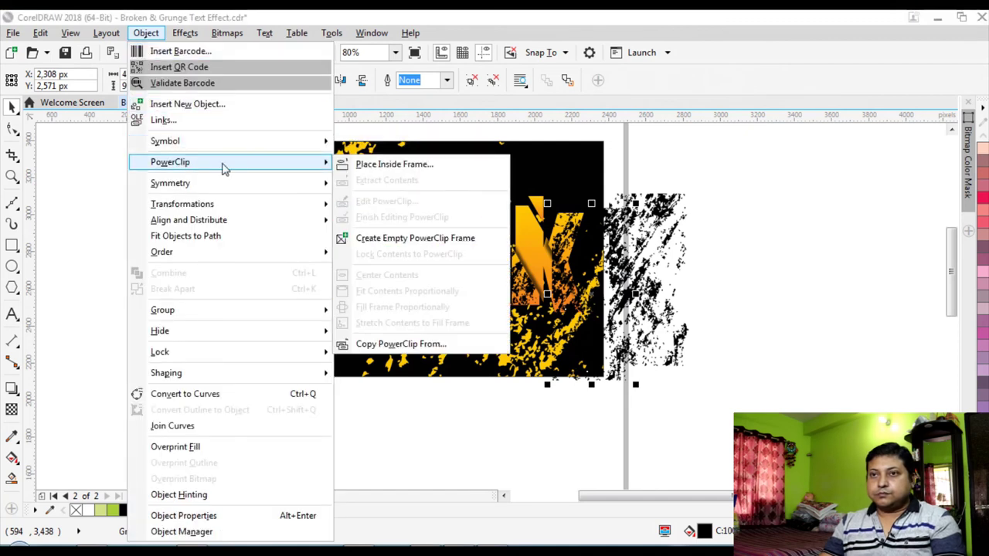
{"action": "left_click", "coordinate": [363, 163]}
{"action": "left_click", "coordinate": [514, 211]}
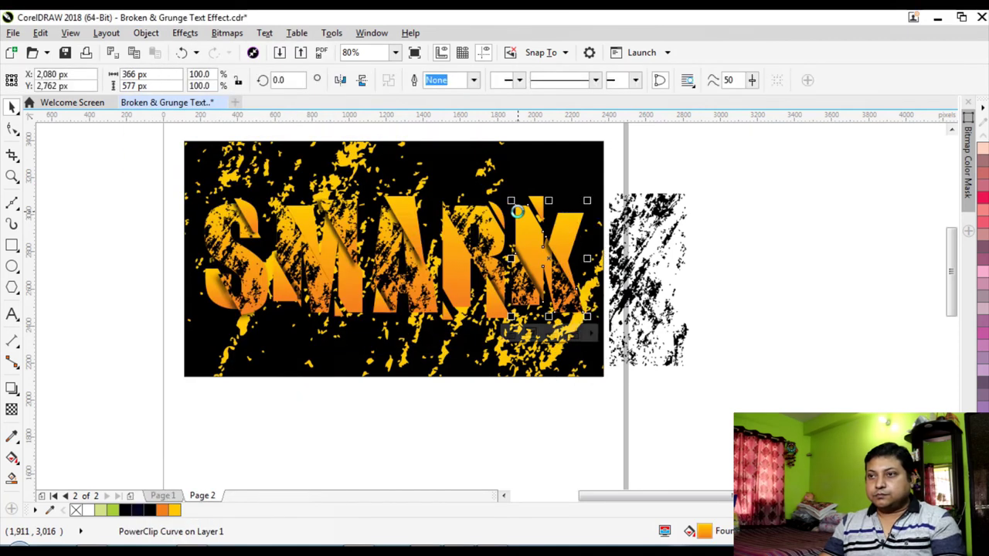
Edit the K's PowerClip contents, moving the black texture up and left to cover the letter, and finish editing.
{"action": "left_click", "coordinate": [518, 211], "text": "ctrl"}
{"action": "left_click_drag", "start_coordinate": [566, 236], "coordinate": [519, 206]}
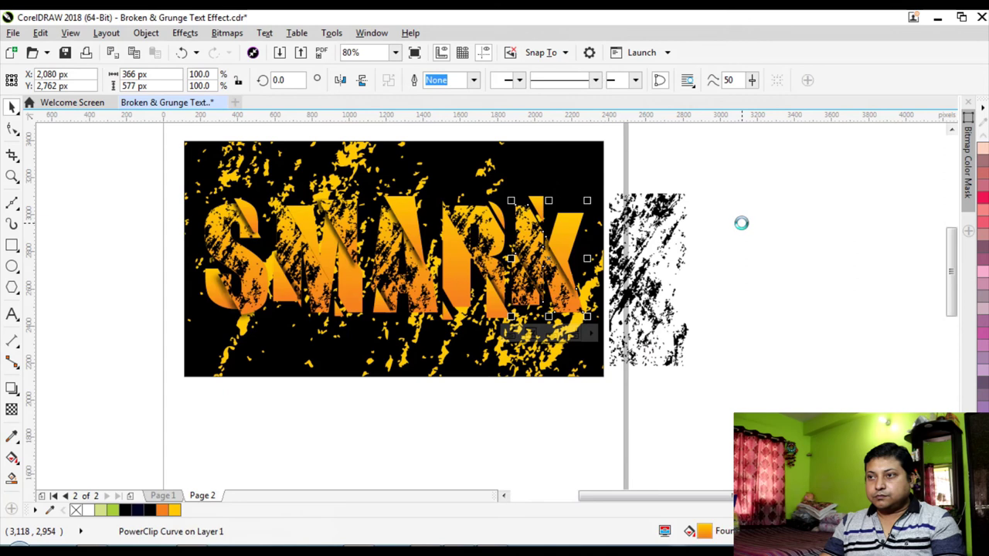
{"action": "left_click", "coordinate": [742, 198]}
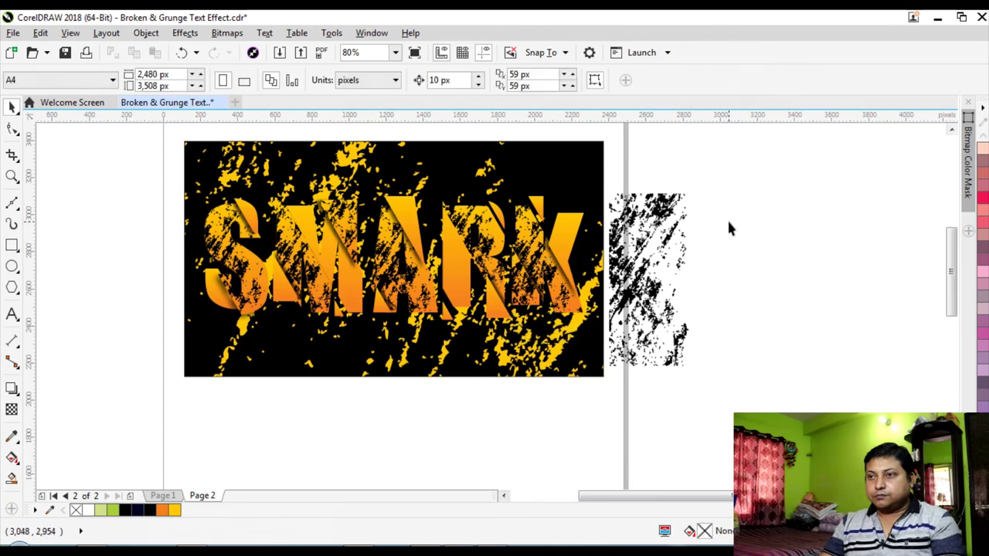
Move the original black texture group farther right, clear of the black background and the page edge.
{"action": "left_click", "coordinate": [533, 363]}
{"action": "left_click", "coordinate": [648, 272]}
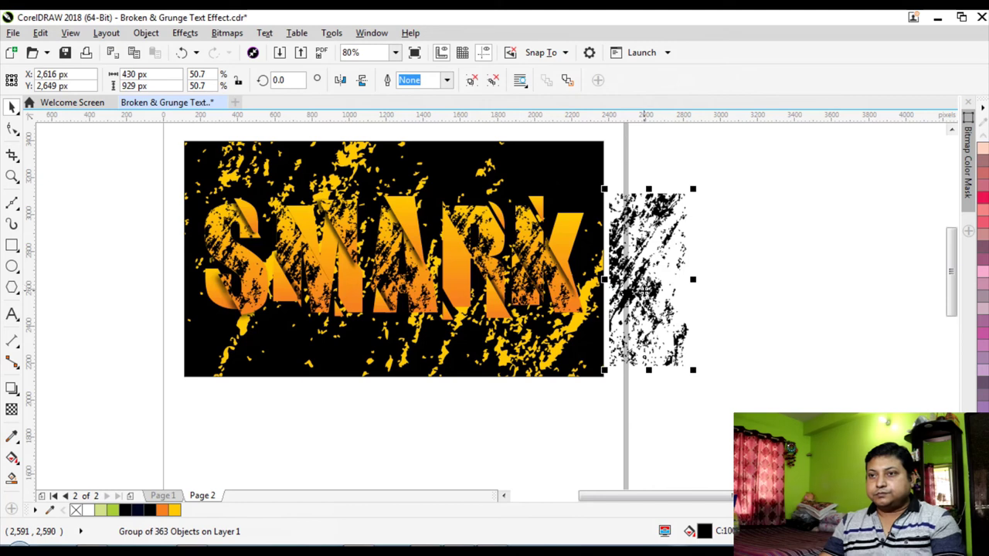
{"action": "left_click_drag", "start_coordinate": [642, 285], "coordinate": [748, 284]}
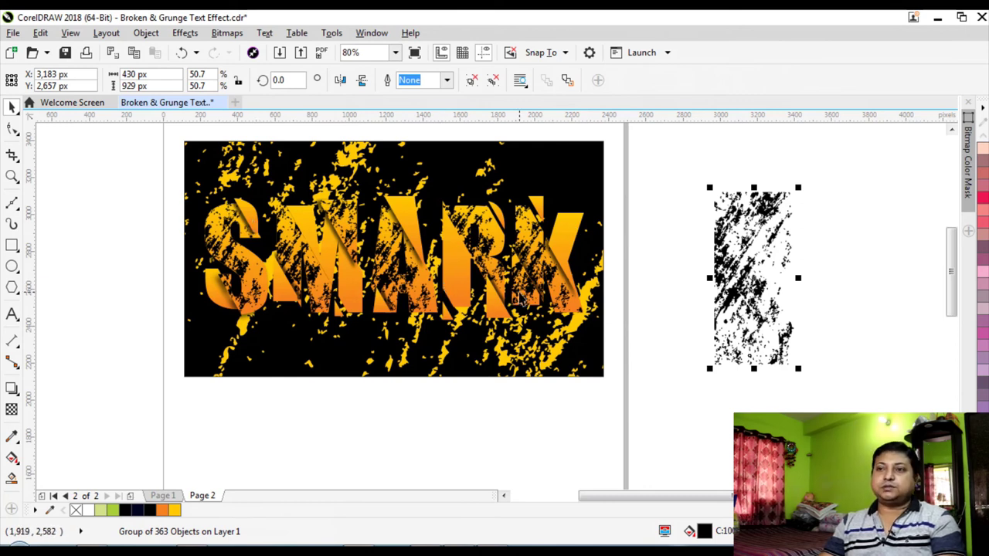
Open the black background's PowerClip contents and convert both yellow grunge objects together to a bitmap.
{"action": "left_click", "coordinate": [441, 182]}
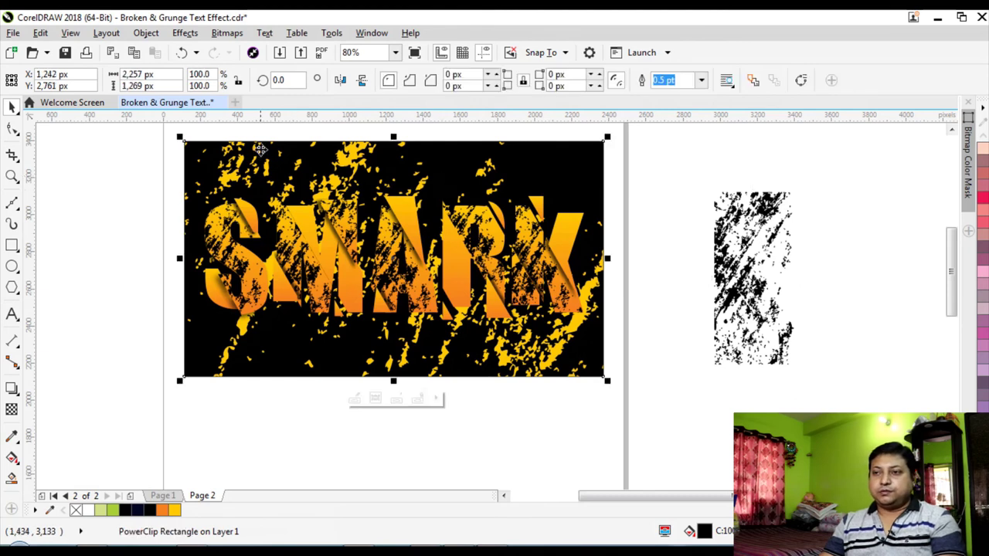
{"action": "left_click", "coordinate": [365, 167], "text": "ctrl"}
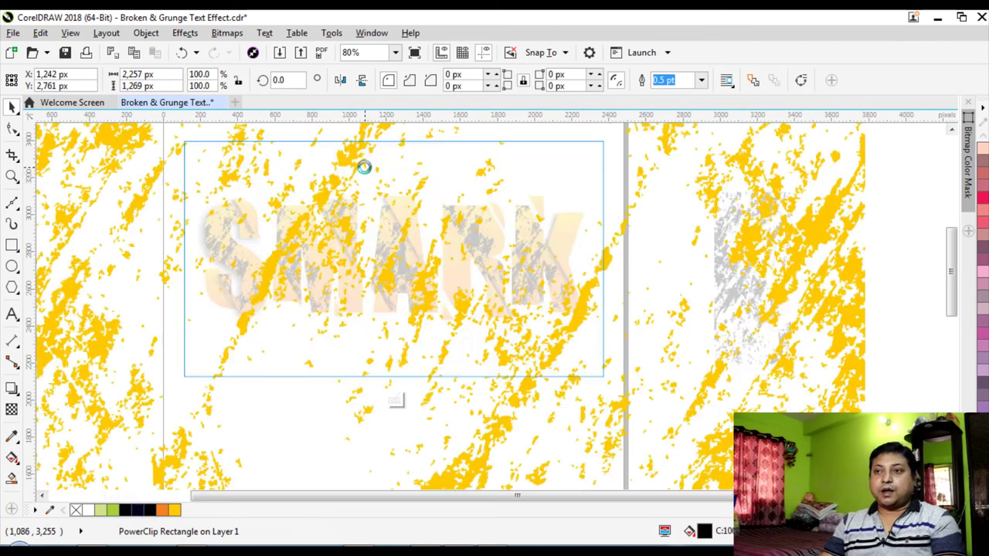
{"action": "left_click", "coordinate": [745, 260]}
{"action": "left_click", "coordinate": [213, 217], "text": "shift"}
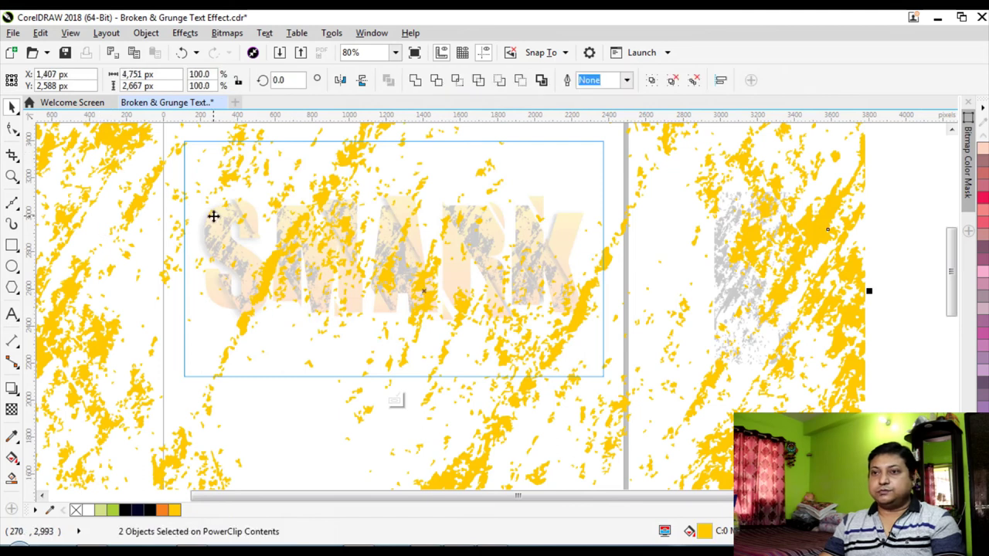
{"action": "left_click", "coordinate": [213, 34]}
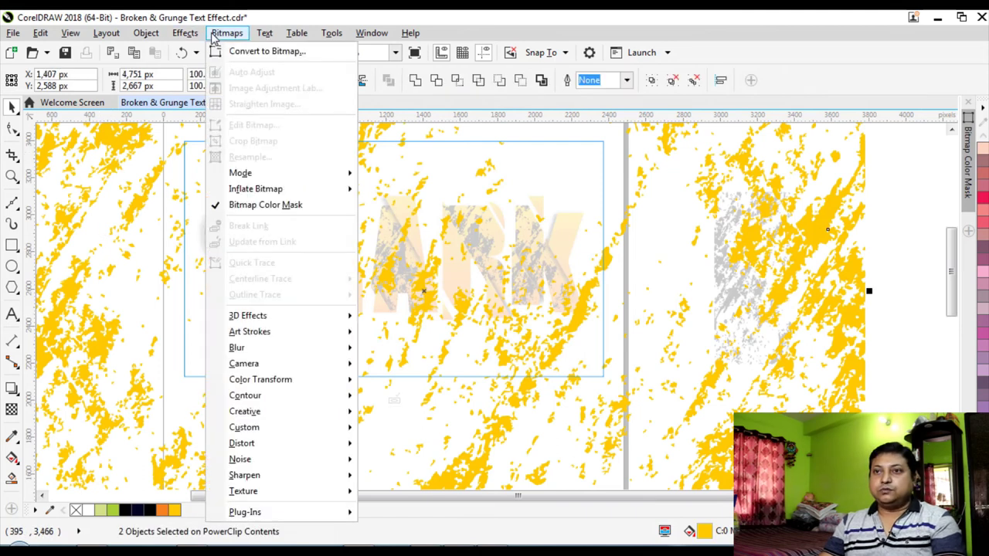
{"action": "left_click", "coordinate": [263, 51]}
{"action": "left_click", "coordinate": [446, 357]}
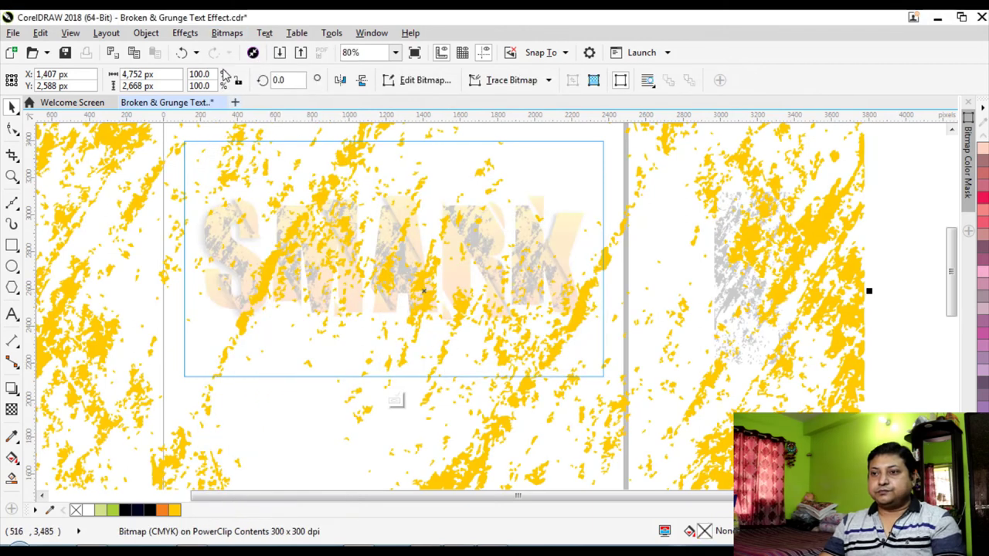
Apply a Gaussian Blur with a 7.8-pixel radius to the yellow grunge bitmap and finish editing the background's PowerClip.
{"action": "left_click", "coordinate": [227, 34]}
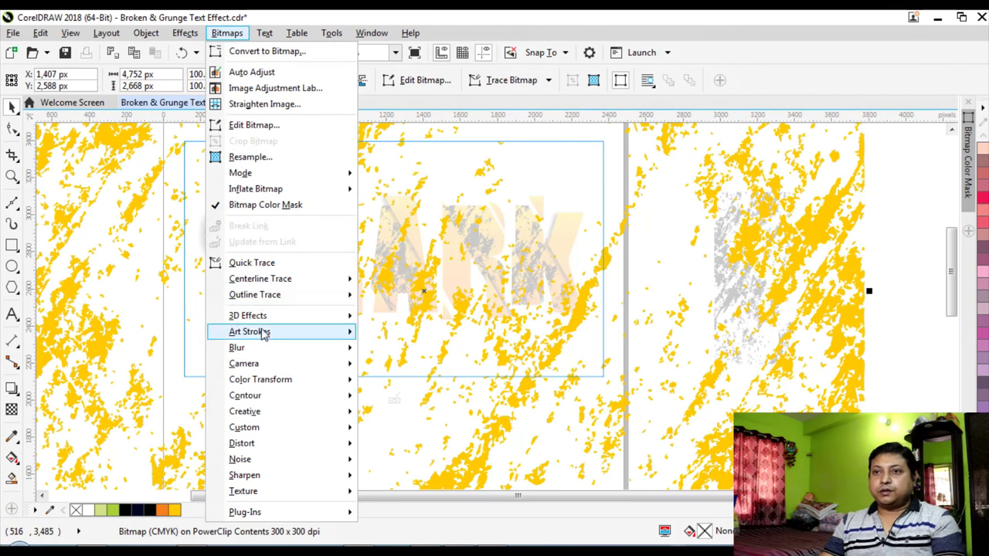
{"action": "mouse_move", "coordinate": [251, 354]}
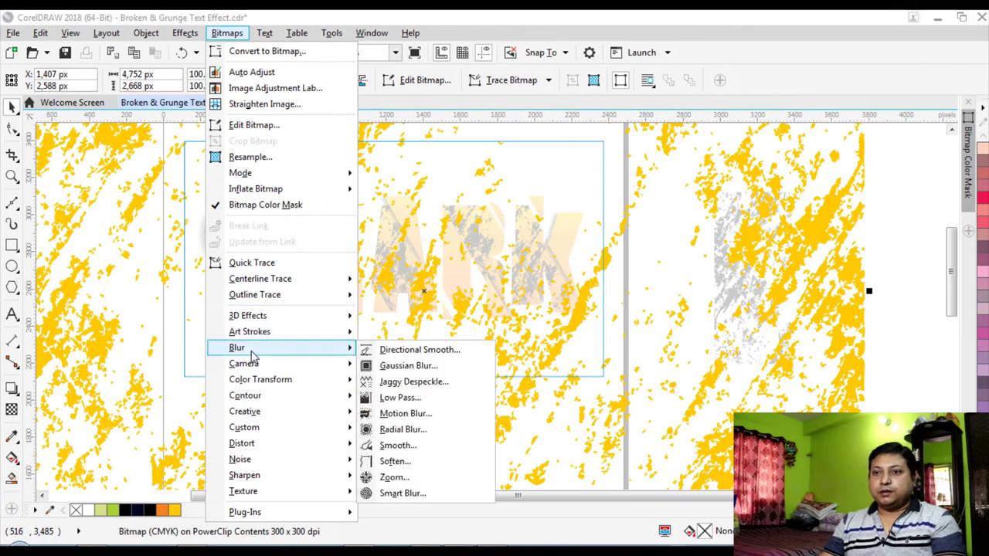
{"action": "left_click", "coordinate": [431, 369]}
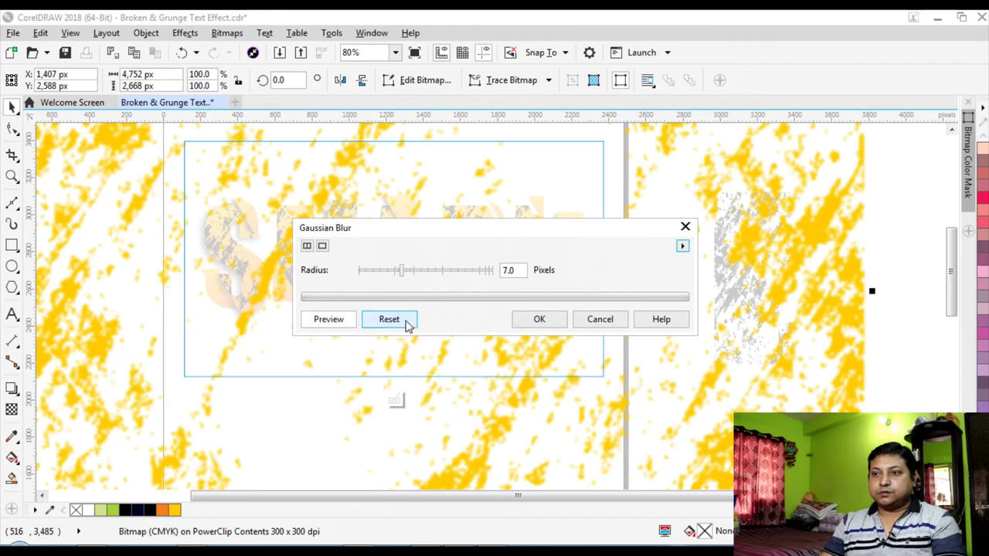
{"action": "left_click", "coordinate": [406, 272]}
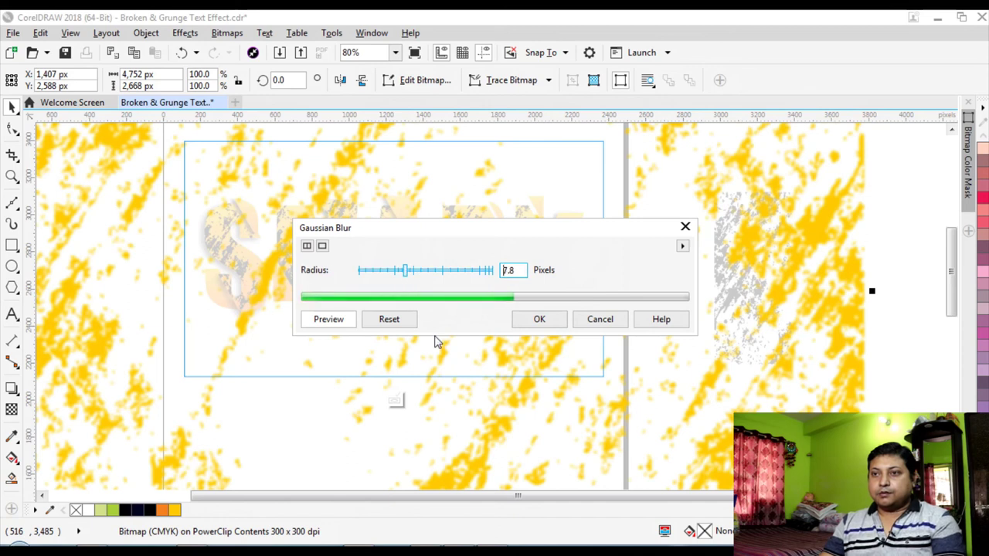
{"action": "left_click", "coordinate": [537, 321]}
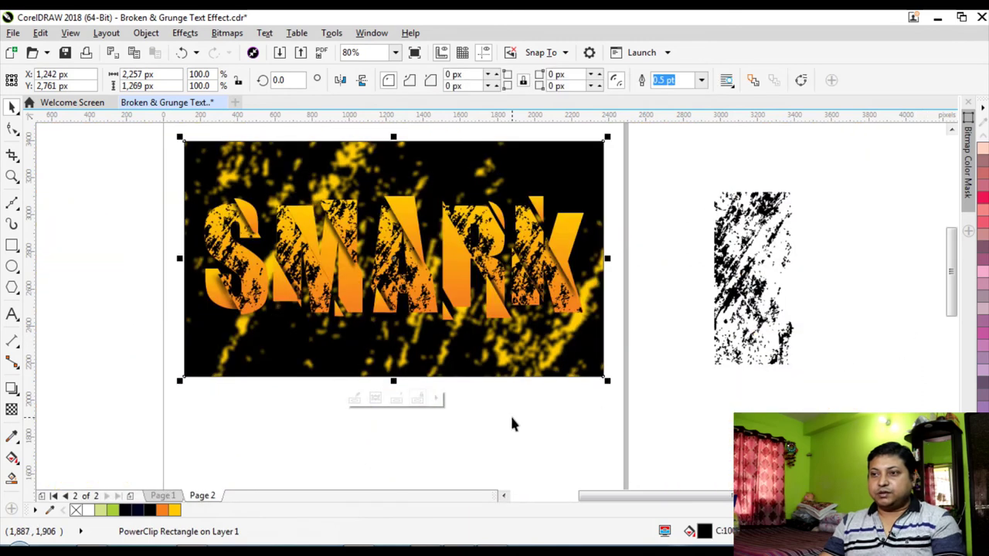
{"action": "left_click", "coordinate": [511, 424]}
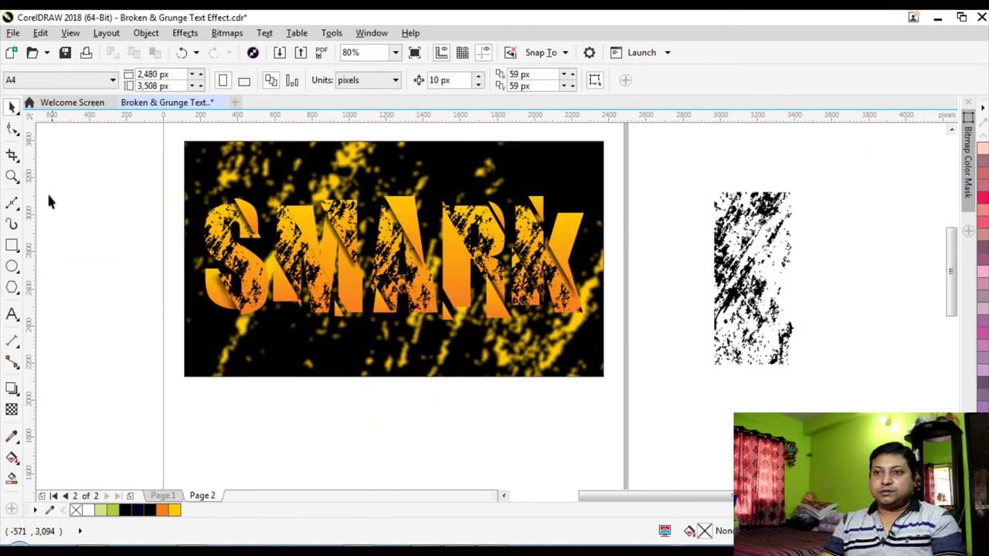
{"action": "left_click", "coordinate": [11, 176]}
{"action": "left_click_drag", "start_coordinate": [167, 133], "coordinate": [634, 393]}
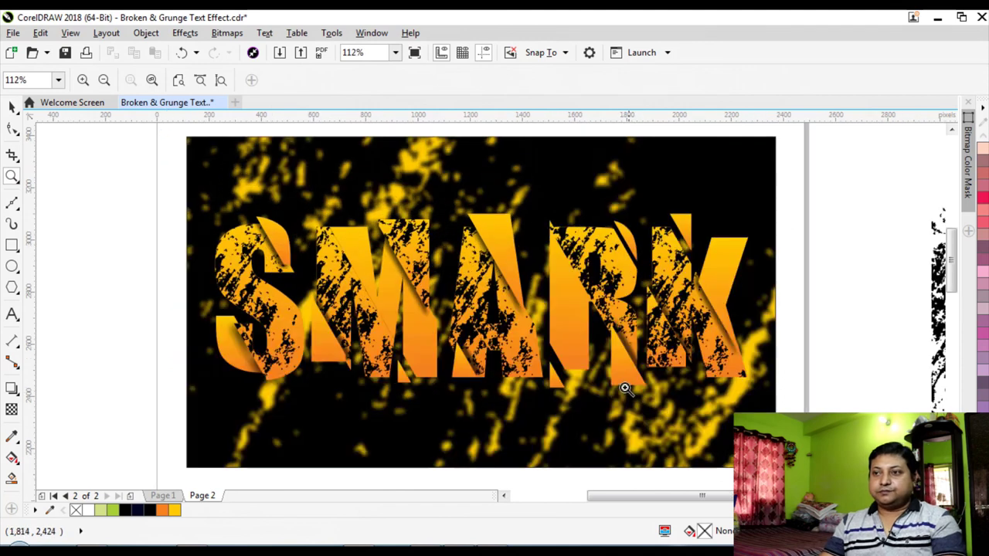
{"action": "left_click", "coordinate": [433, 301], "text": "shift"}
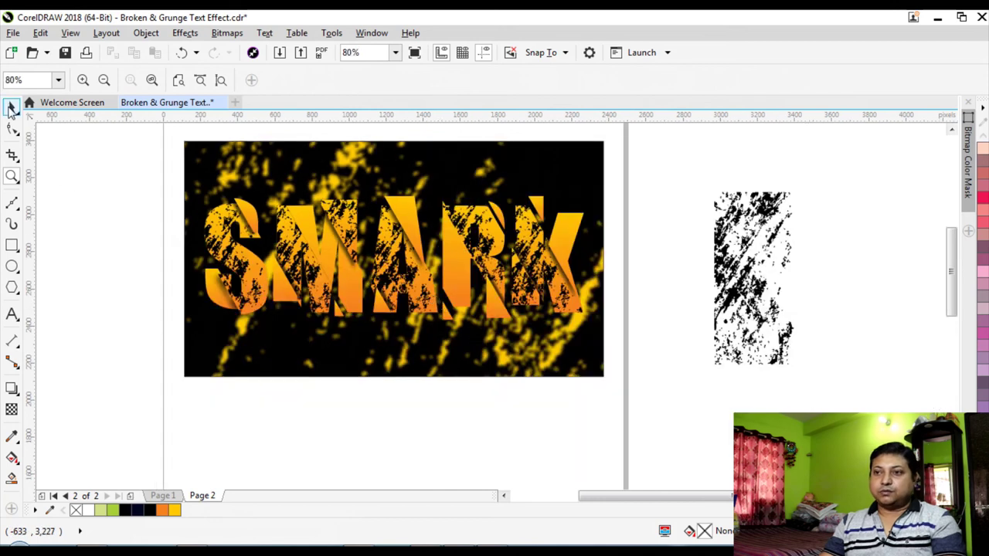
Copy the black texture to the right edge of the background and PowerClip the copy inside the R's plain left stem.
{"action": "left_click", "coordinate": [11, 106]}
{"action": "left_click", "coordinate": [459, 278]}
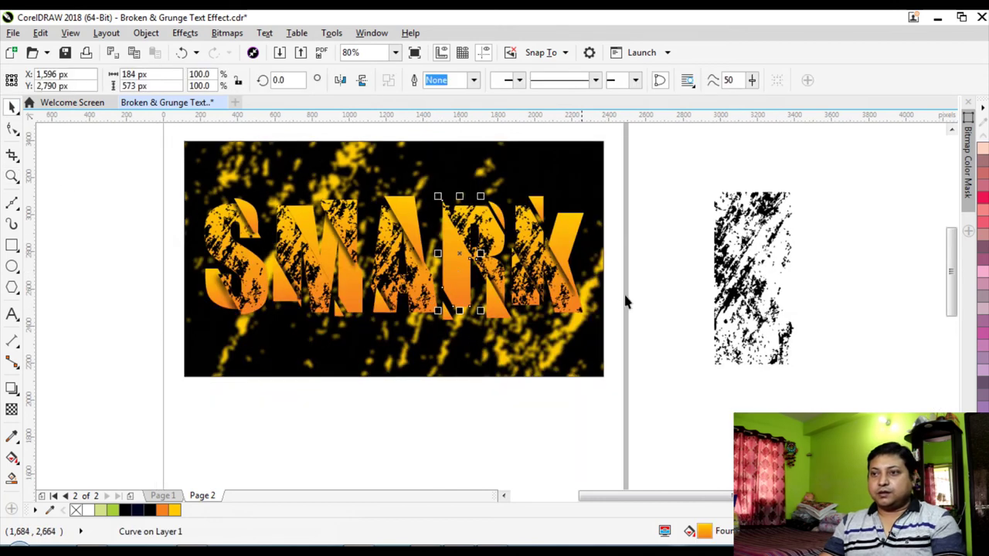
{"action": "left_click", "coordinate": [726, 268]}
{"action": "left_click_drag", "start_coordinate": [727, 268], "coordinate": [626, 311]}
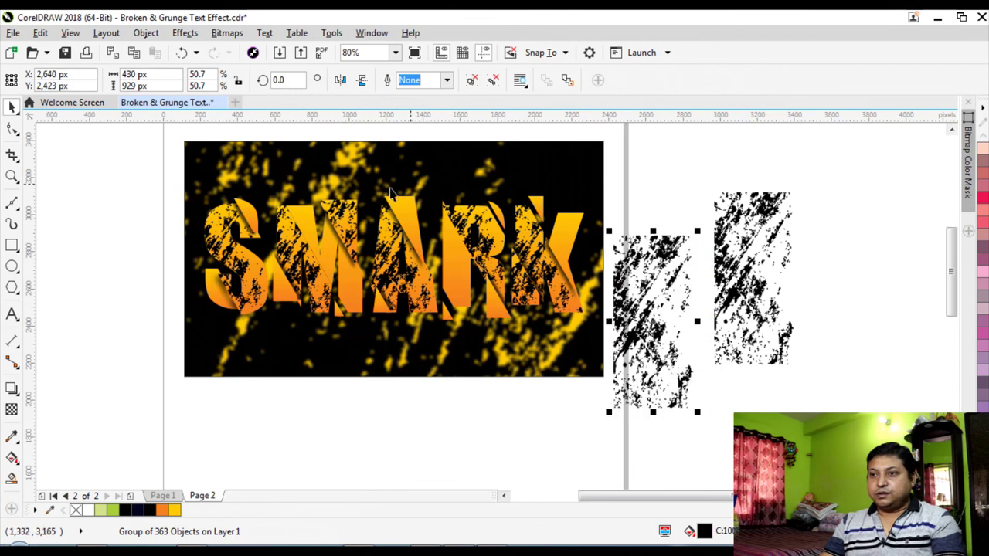
{"action": "left_click", "coordinate": [146, 34]}
{"action": "mouse_move", "coordinate": [183, 165]}
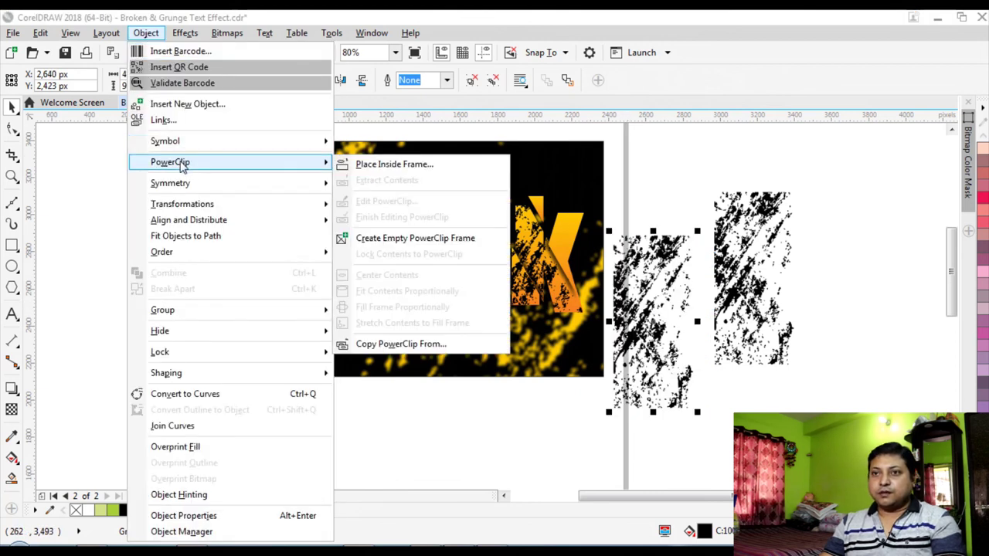
{"action": "left_click", "coordinate": [394, 164]}
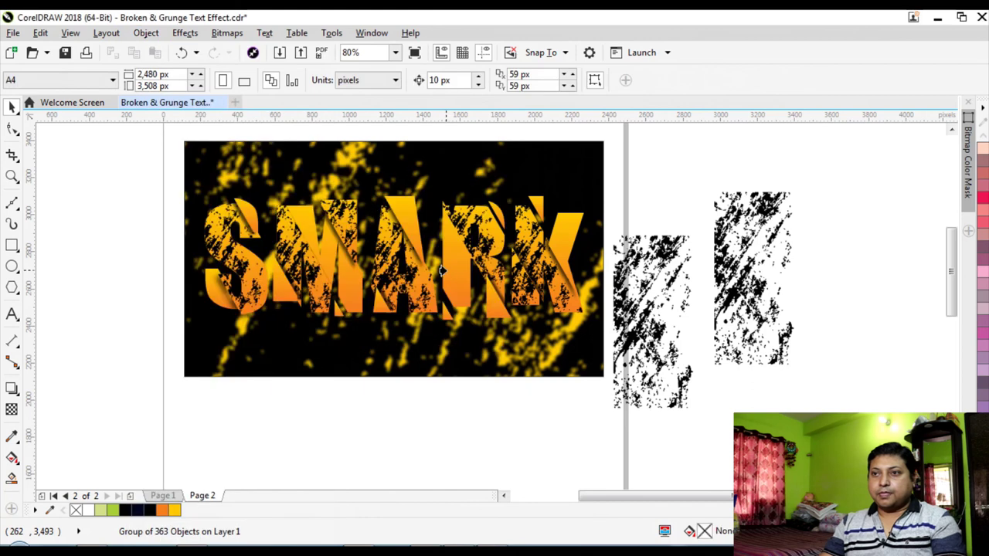
{"action": "left_click", "coordinate": [442, 270]}
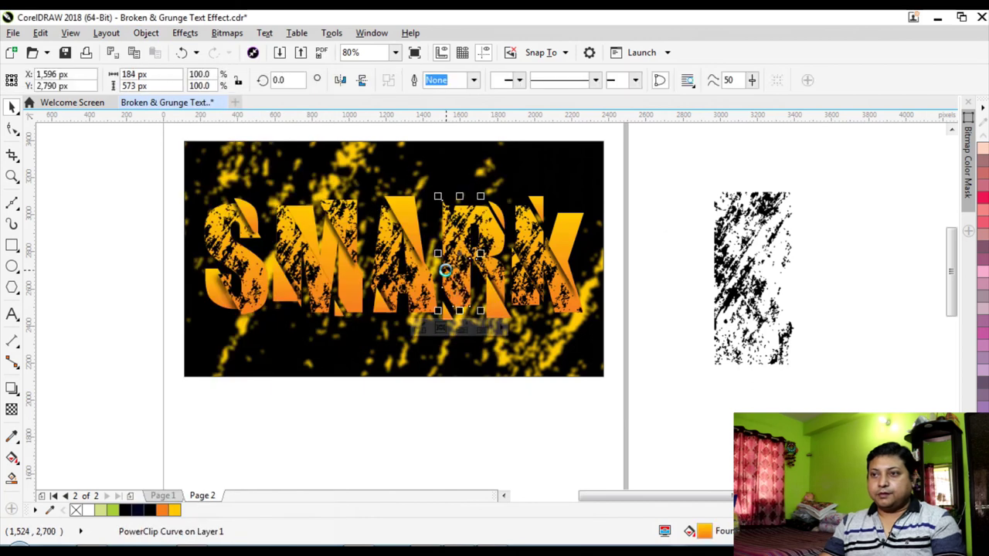
{"action": "left_click", "coordinate": [666, 183]}
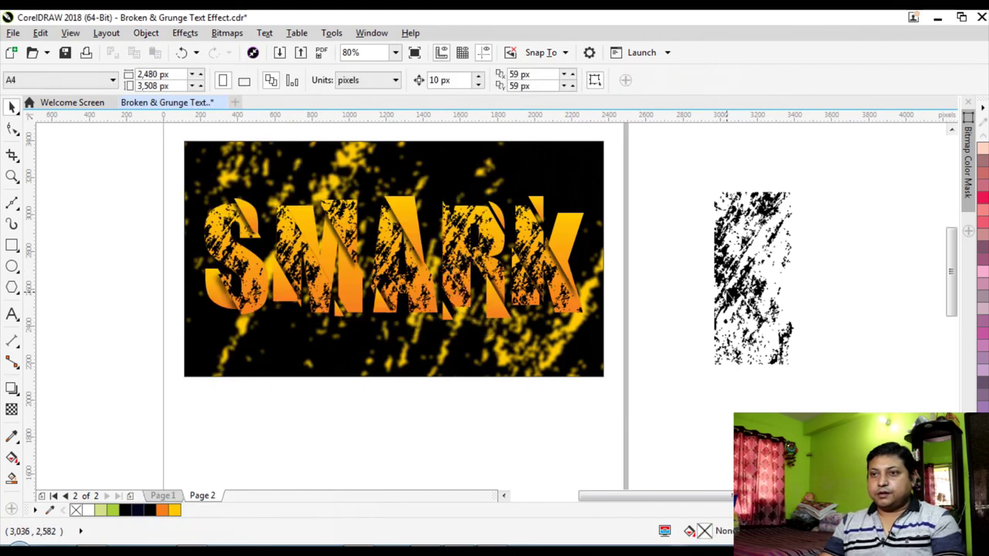
Copy the black texture to below the letters M and A and PowerClip the copy inside the M's remaining plain shape.
{"action": "left_click", "coordinate": [730, 292]}
{"action": "mouse_move", "coordinate": [729, 292]}
{"action": "left_mouse_down"}
{"action": "mouse_move", "coordinate": [703, 311]}
{"action": "mouse_move", "coordinate": [372, 417]}
{"action": "mouse_move", "coordinate": [364, 411]}
{"action": "left_mouse_up"}
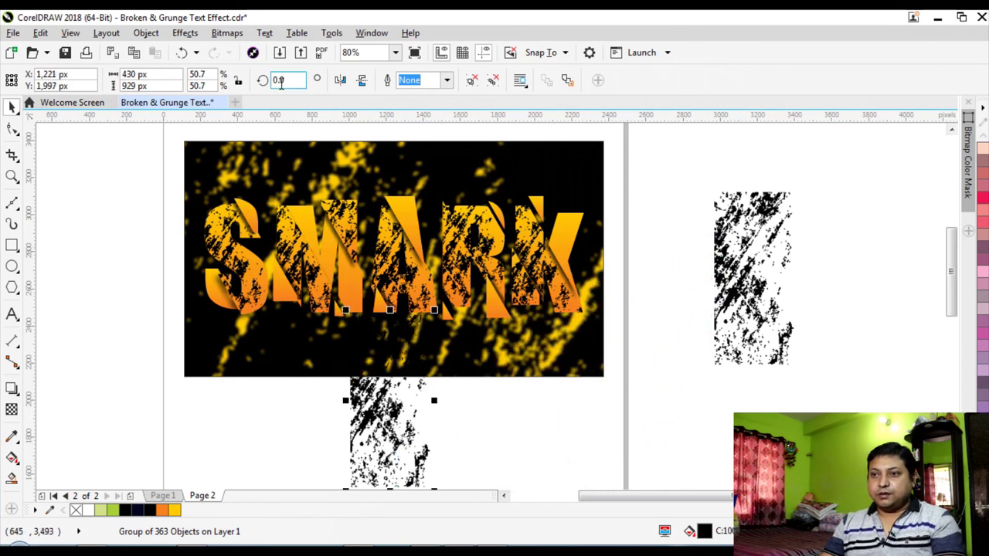
{"action": "left_click", "coordinate": [146, 39]}
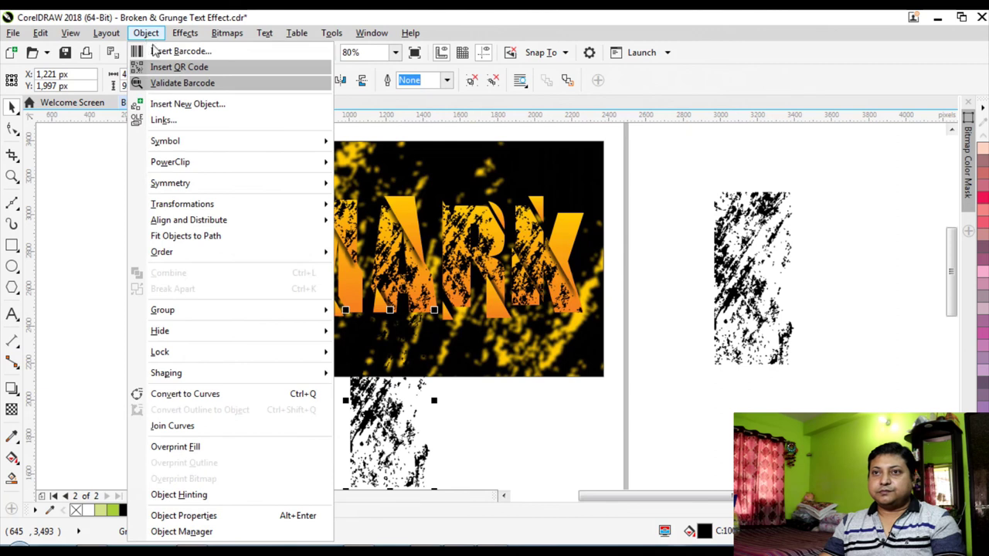
{"action": "mouse_move", "coordinate": [199, 166]}
{"action": "left_click", "coordinate": [386, 161]}
{"action": "left_click", "coordinate": [378, 214]}
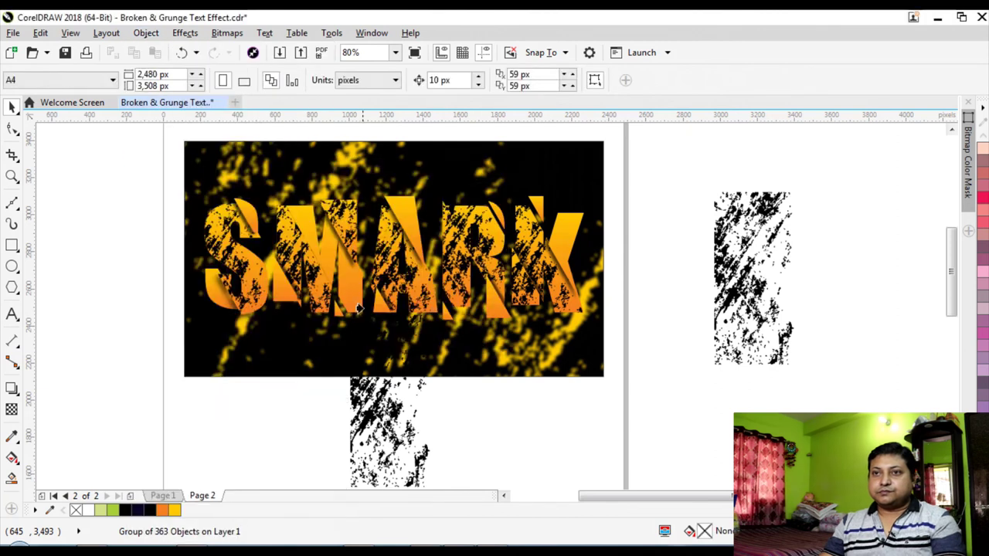
{"action": "left_click", "coordinate": [644, 161]}
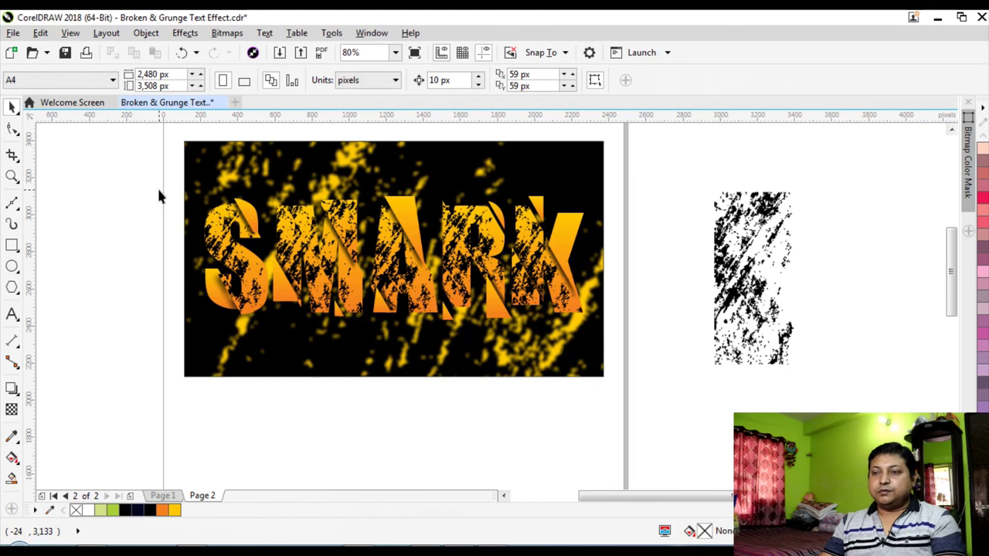
{"action": "left_click", "coordinate": [12, 176]}
{"action": "left_click_drag", "start_coordinate": [174, 133], "coordinate": [629, 398]}
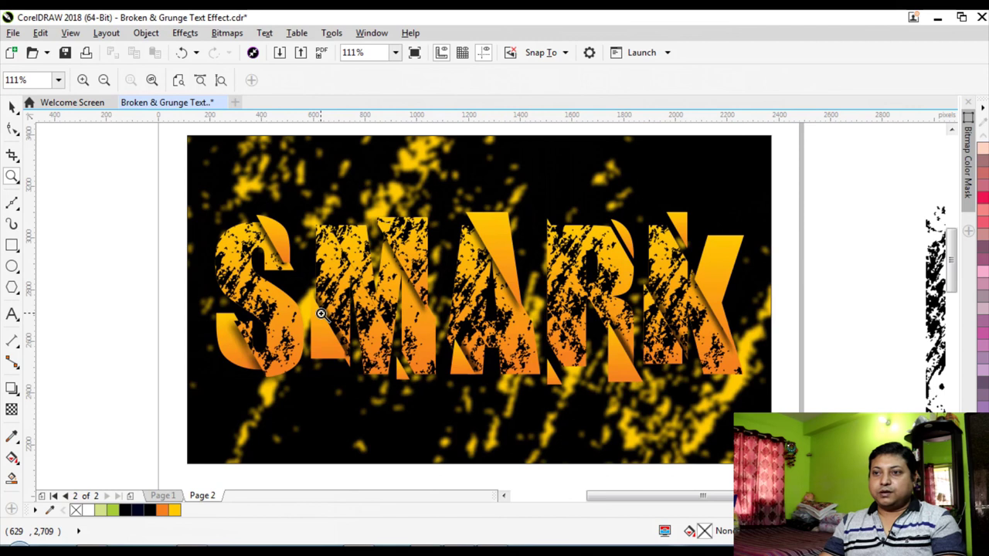
{"action": "left_click", "coordinate": [12, 107]}
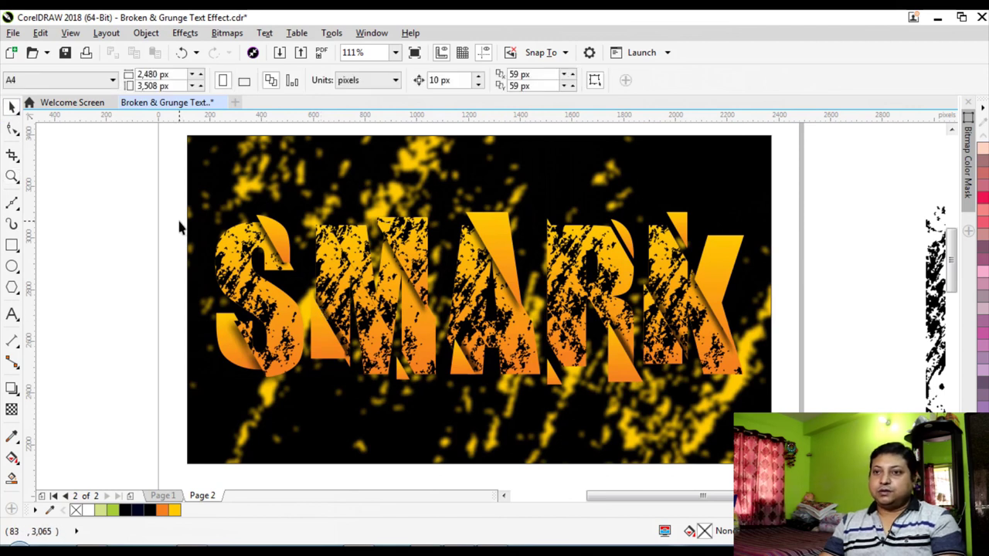